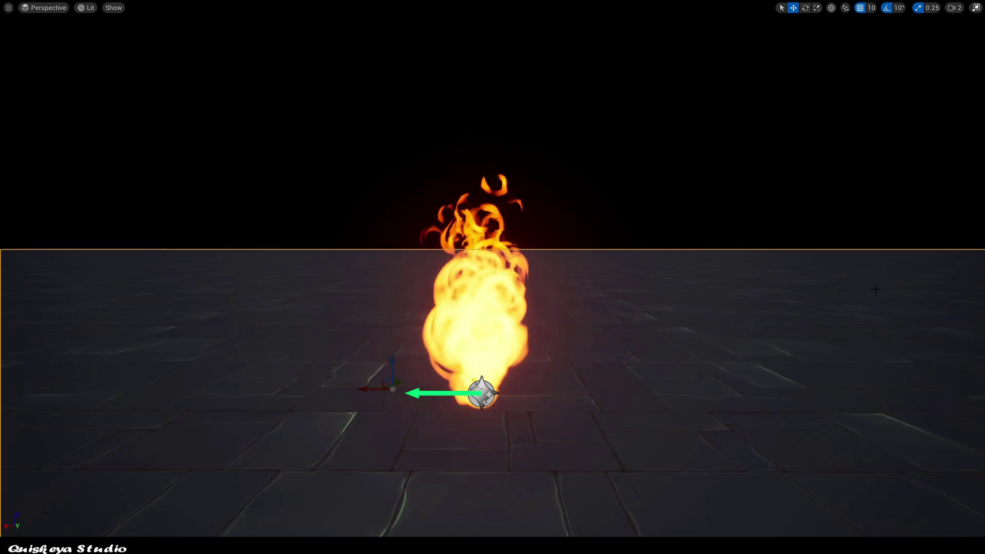
Deselect the floor, leave the full-screen view and look over the fire effect in the level.
click(852, 144)
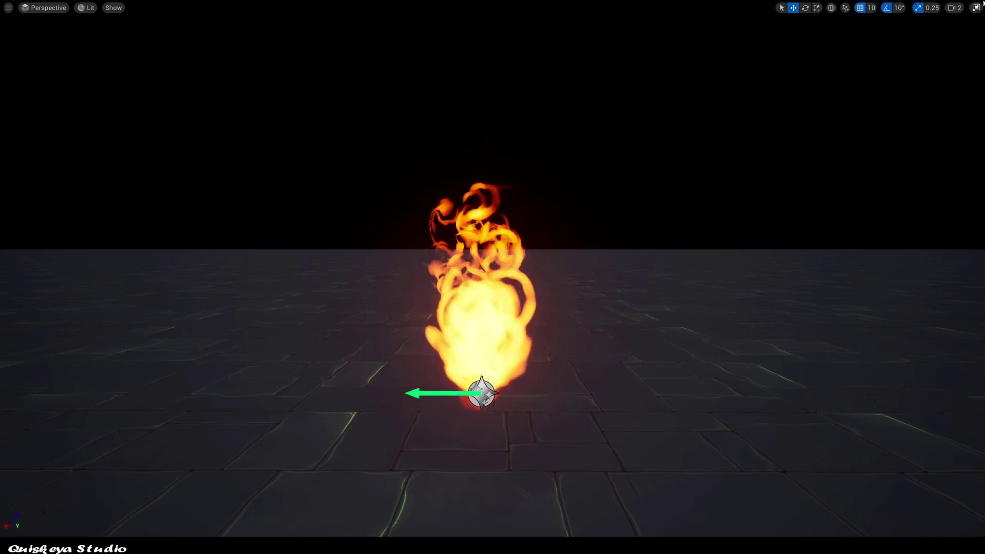
key(F11)
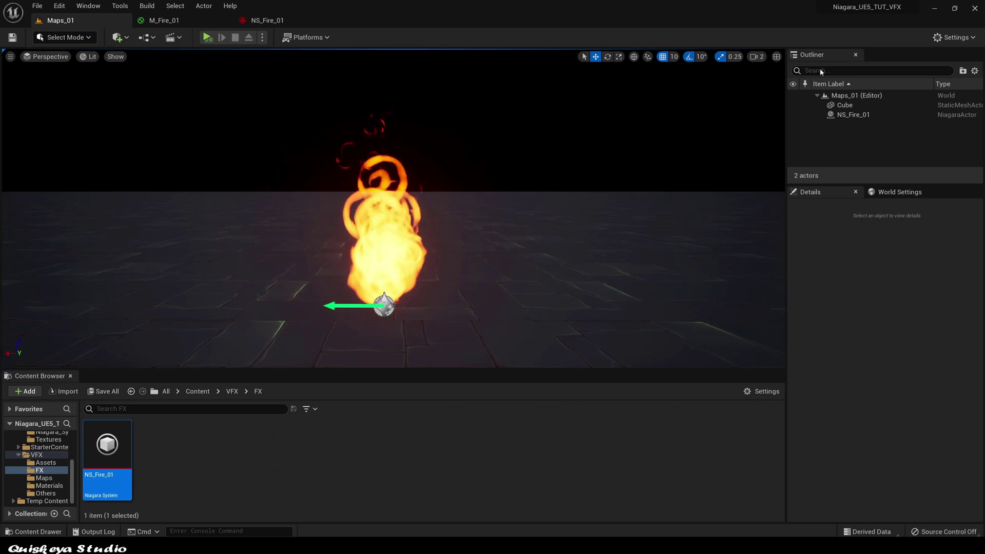
drag(463, 273, 395, 292)
click(405, 293)
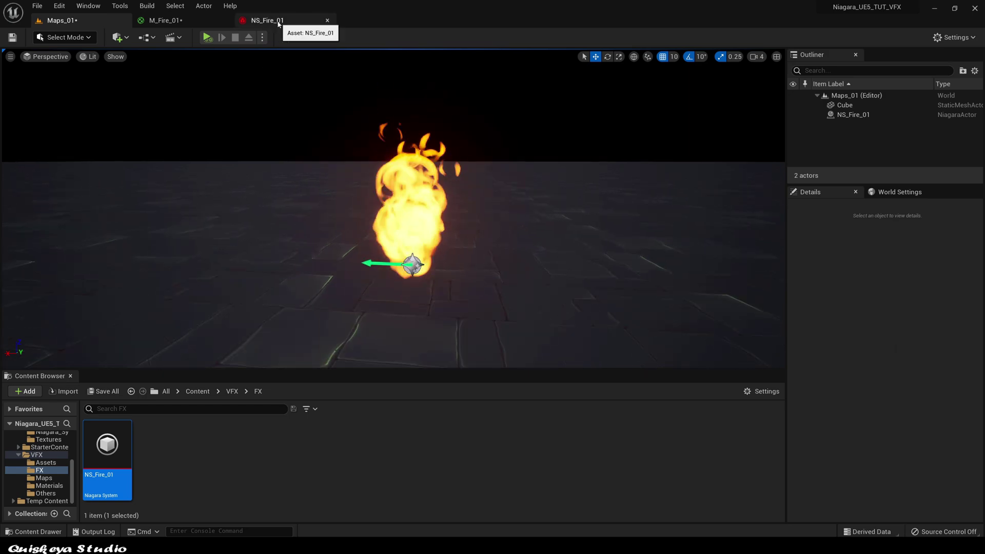
Recolour the first two Scale Color curve keys of NS_Fire_01's Fountain emitter to magenta and check the flame in the level.
click(279, 21)
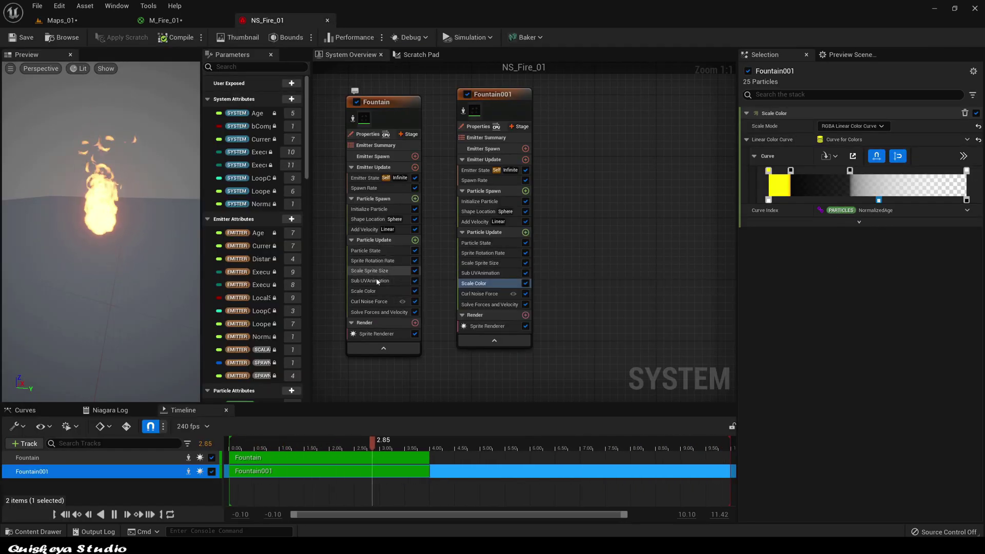
double_click(770, 173)
click(853, 209)
click(809, 211)
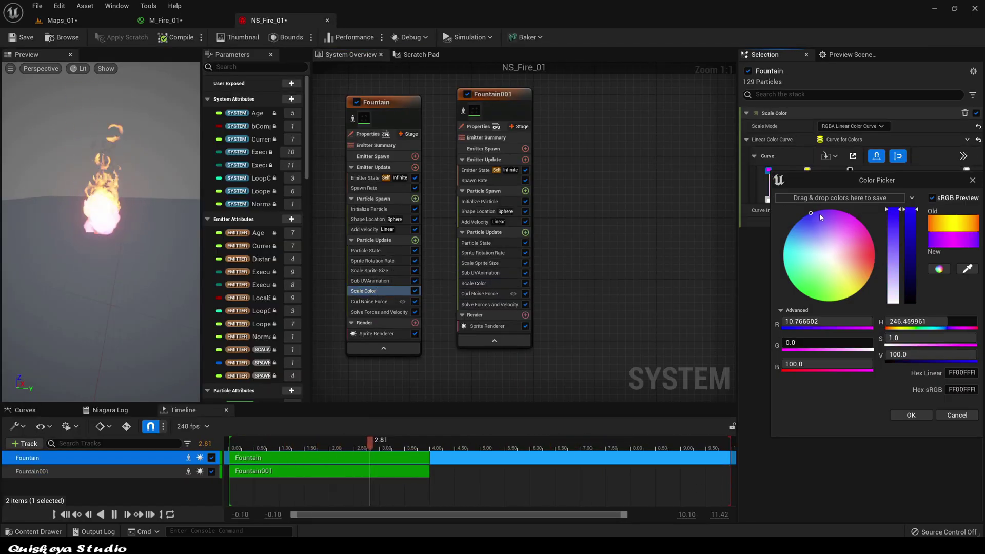
click(910, 413)
double_click(807, 172)
click(645, 207)
click(737, 414)
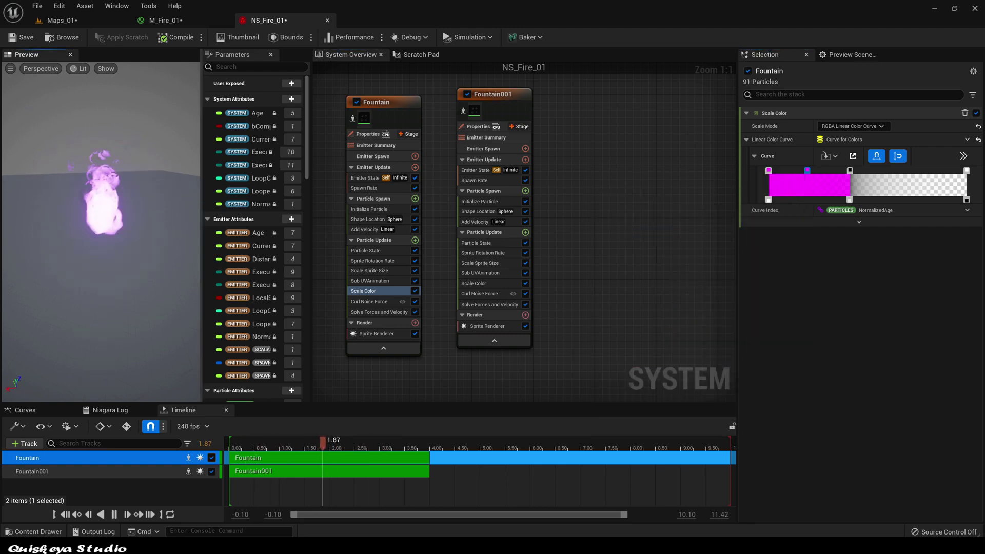
click(87, 21)
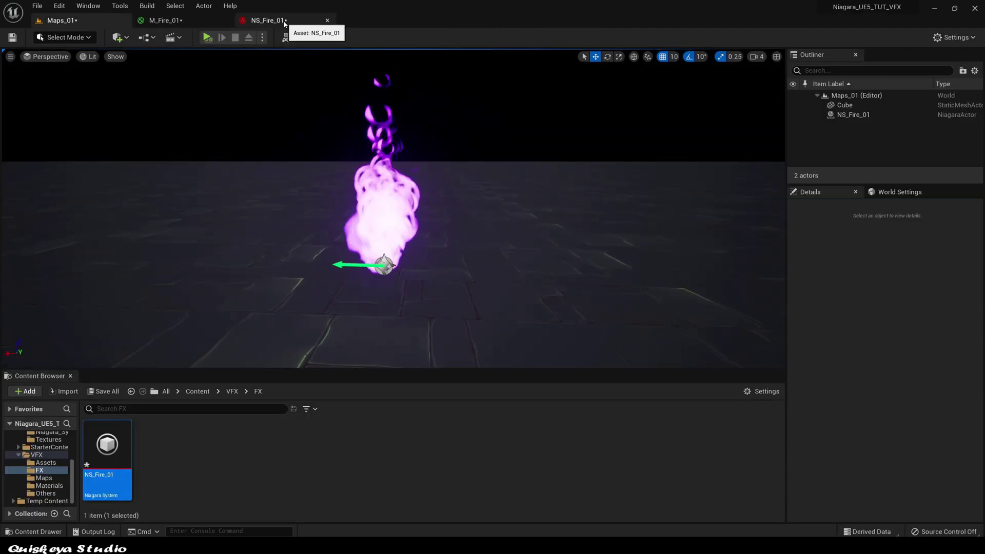
Pick a new colour for the first Scale Color curve key of the Fountain001 emitter and return to the level.
click(262, 20)
click(474, 283)
double_click(769, 171)
click(847, 211)
click(910, 413)
click(66, 20)
Open the first Scale Color curve key of the Fountain emitter in NS_Fire_01.
click(263, 20)
click(435, 297)
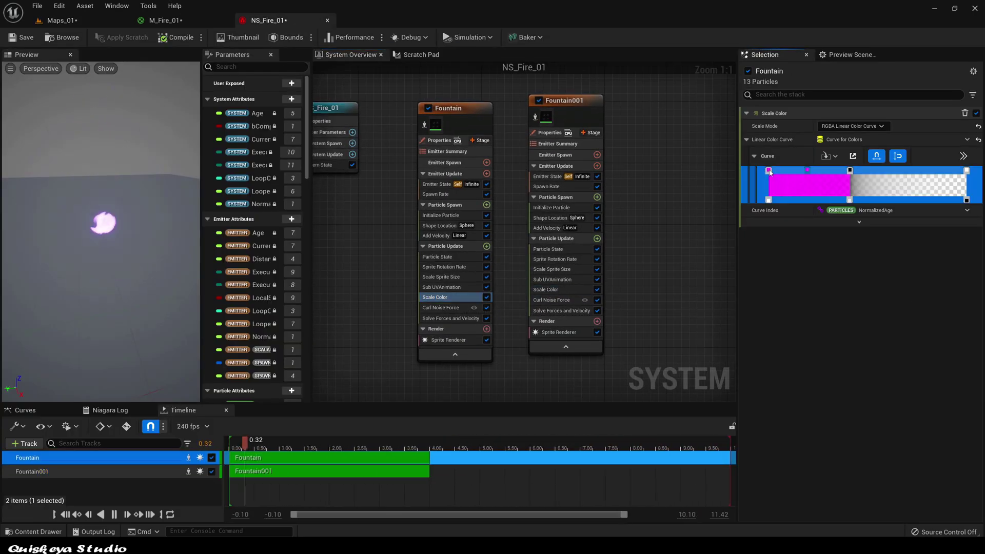
double_click(769, 171)
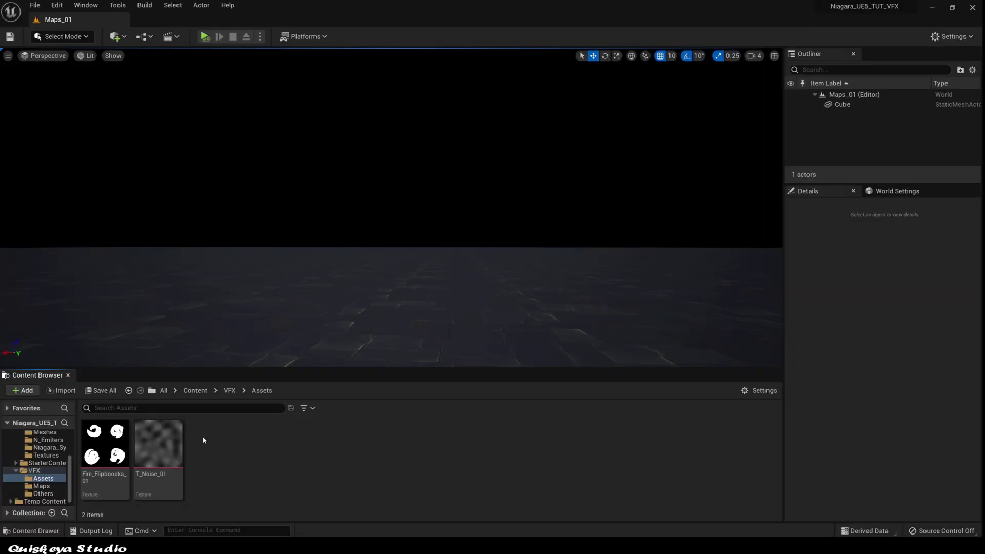
Open the Fire_Flipboocks_01 texture to examine its flame shapes, close it and select the T_Noise_01 texture.
mouse_move(102, 454)
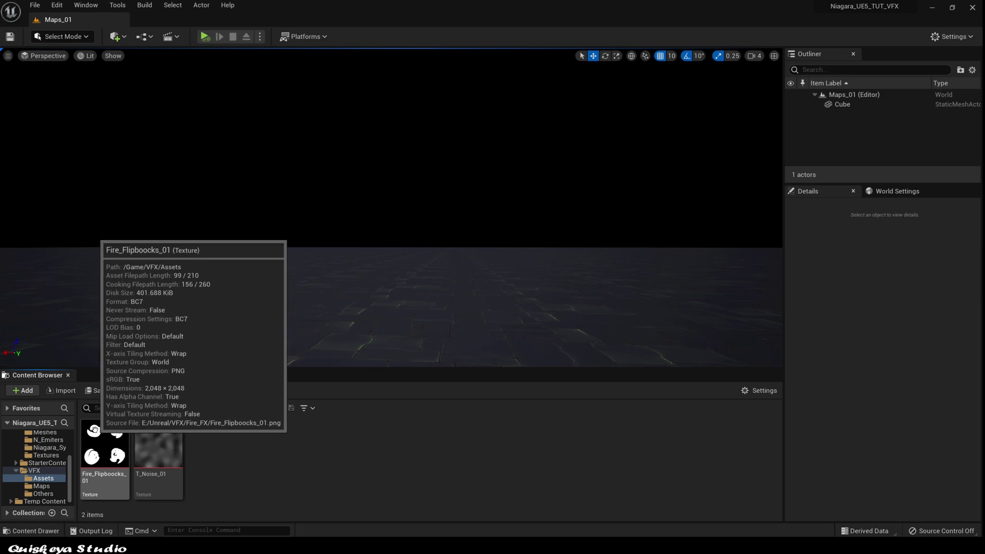
click(110, 445)
double_click(111, 445)
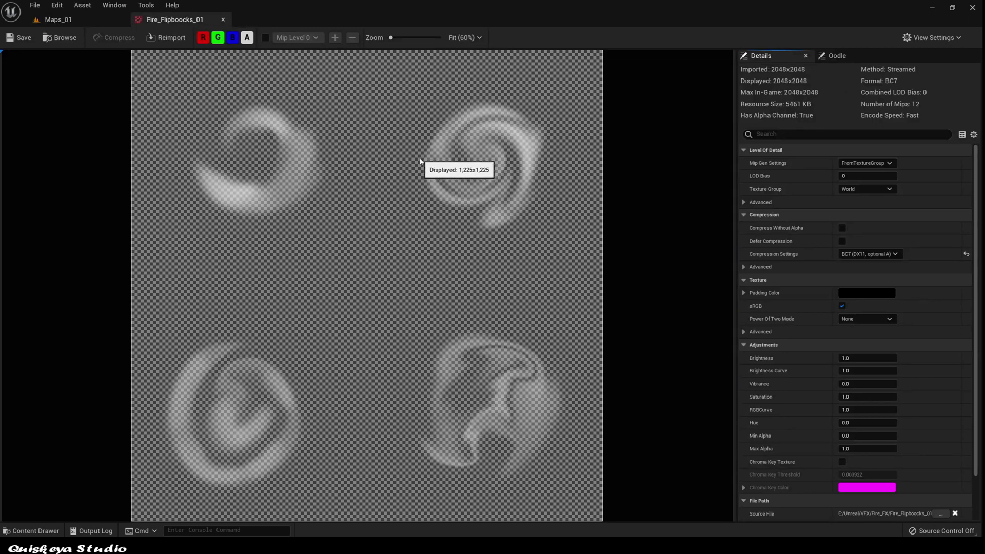
click(223, 19)
click(178, 452)
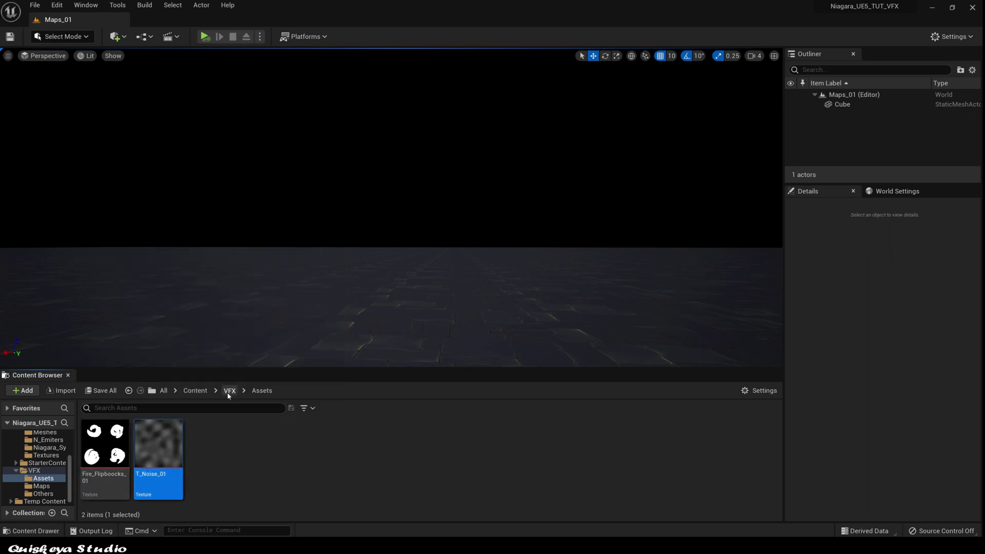
Create a folder named Materials inside the VFX folder and open it.
click(229, 390)
right_click(270, 472)
click(318, 185)
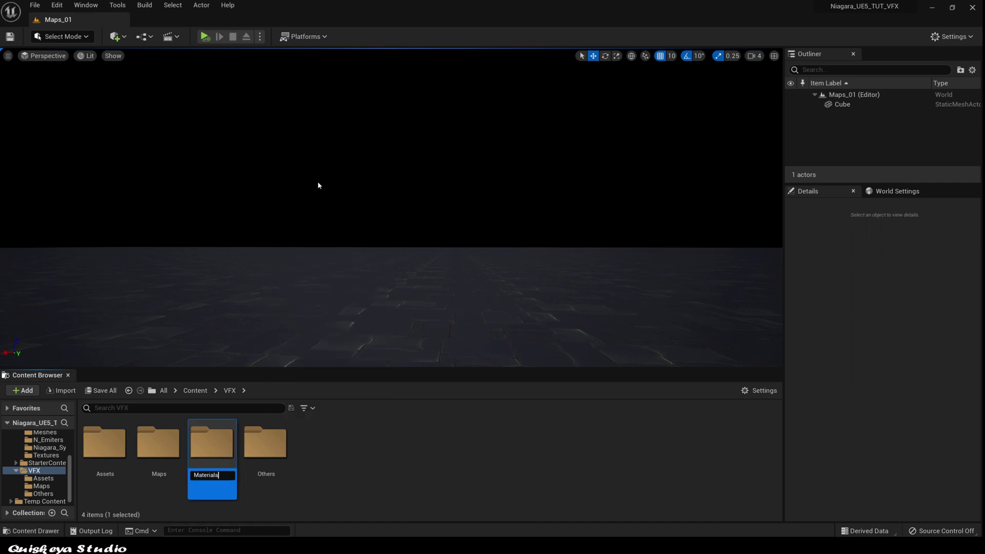
double_click(212, 447)
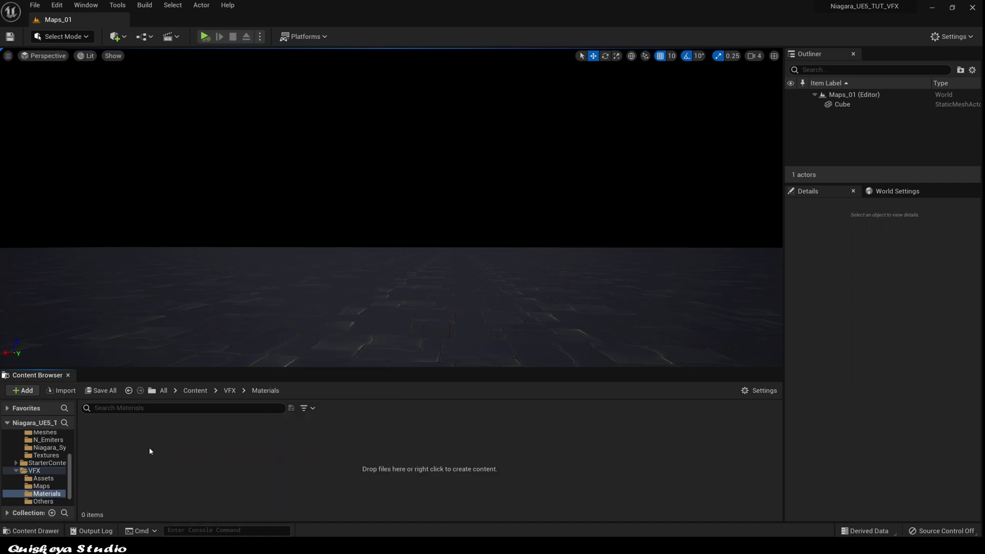
Create a material named M_Fire_01 in the Materials folder and dock its editor beside the Maps_01 level.
right_click(149, 451)
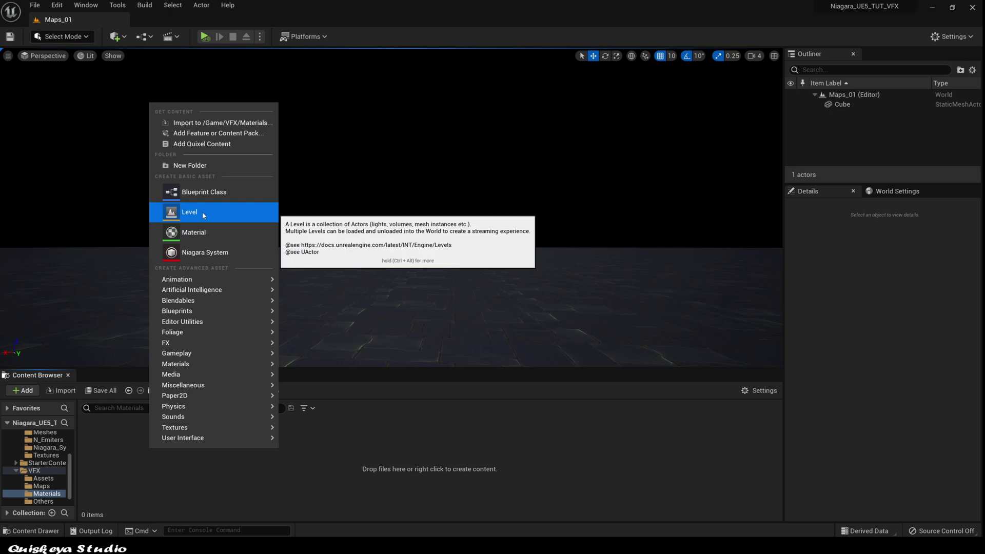
click(185, 232)
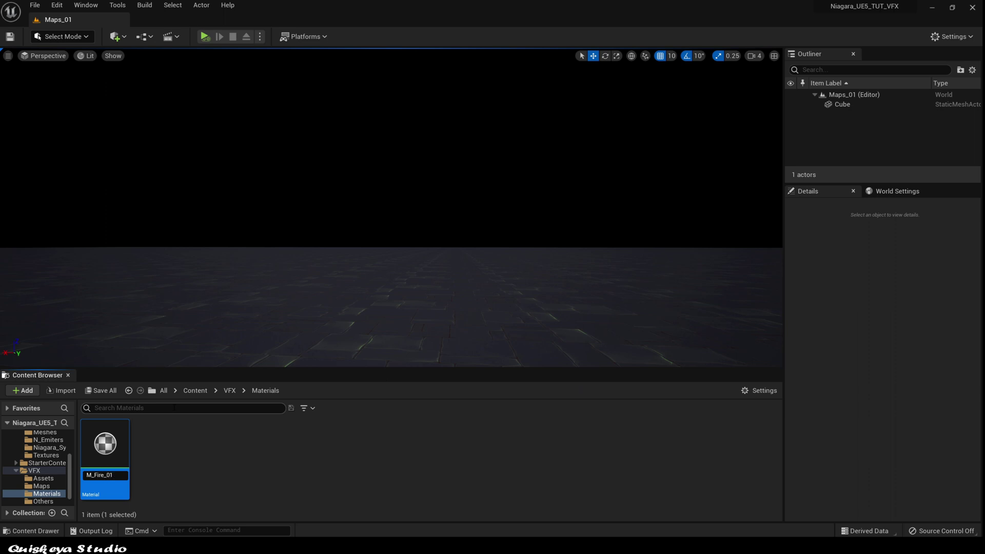
key(Return)
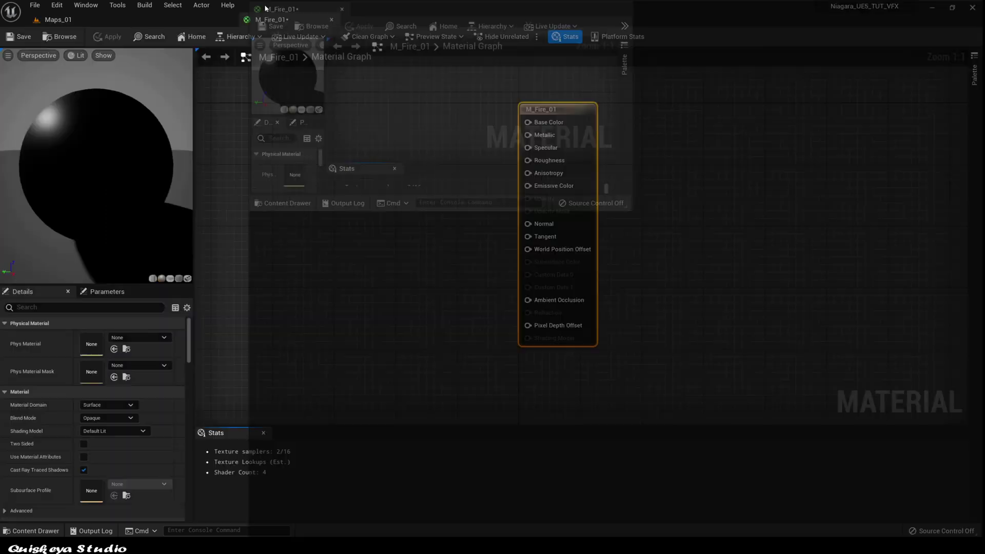
drag(277, 20, 188, 20)
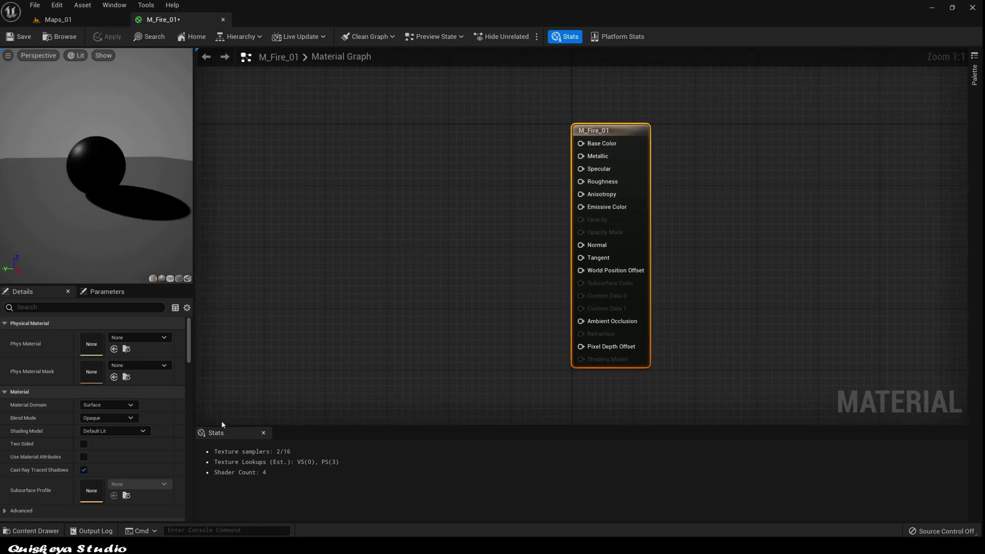
Set the M_Fire_01 material's Blend Mode to Translucent and its Shading Model to Unlit.
click(108, 418)
click(95, 445)
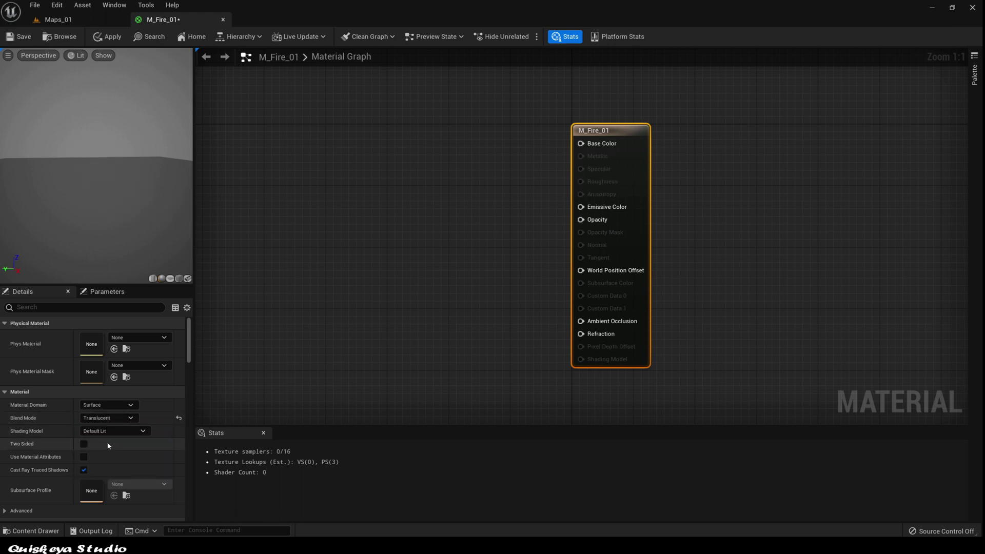
click(115, 432)
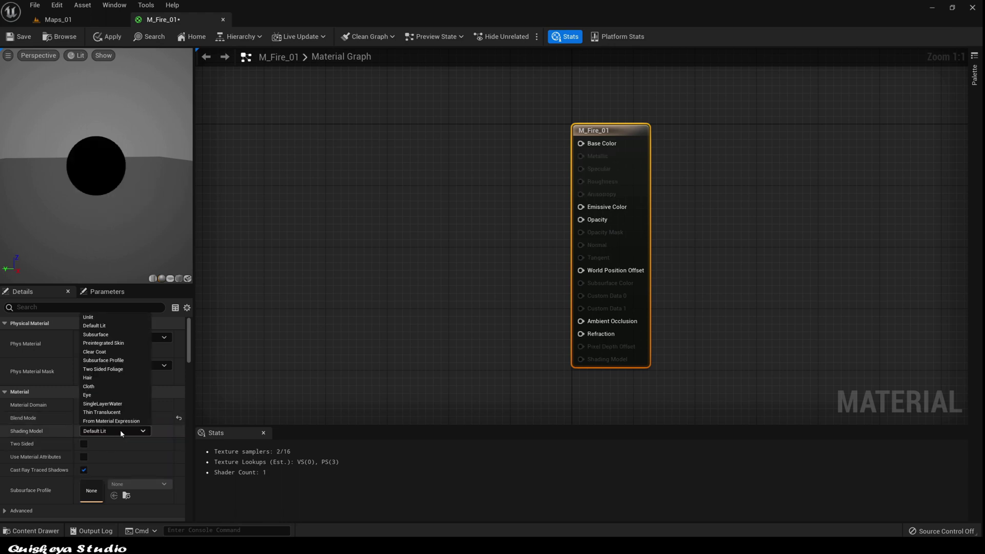
click(90, 319)
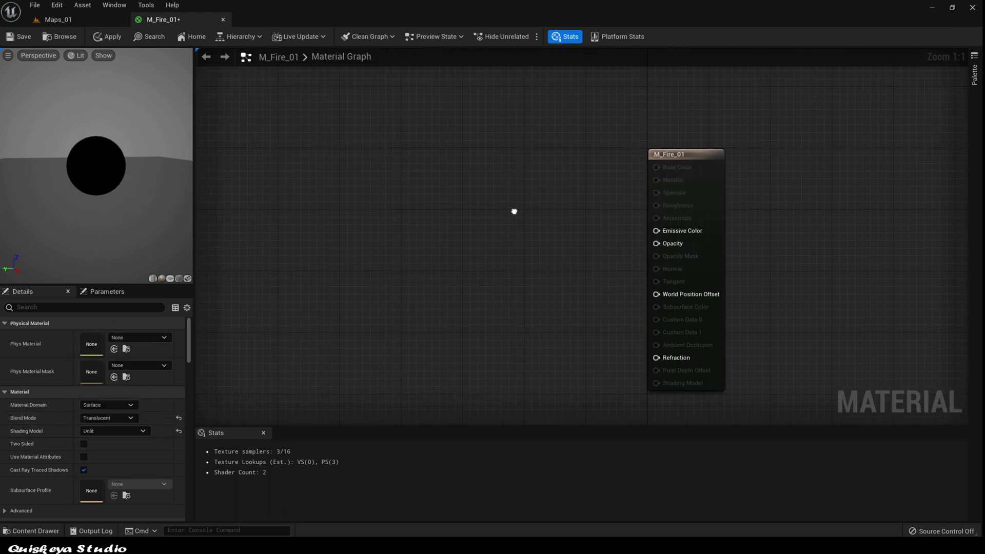
Add a Particle Color node to the material graph, well to the left of the M_Fire_01 result node.
right_drag(588, 225, 610, 154)
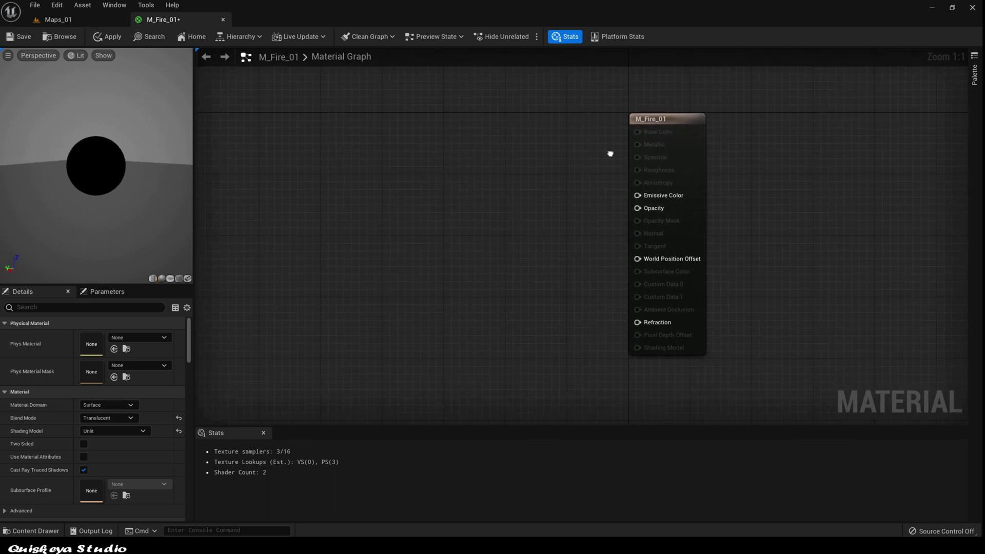
right_drag(443, 176, 473, 178)
right_click(466, 149)
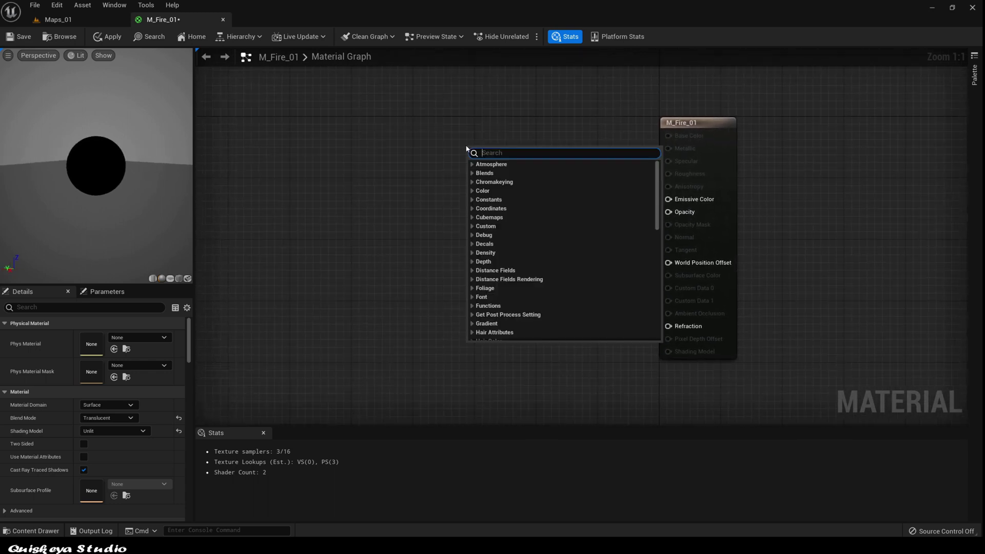
text(par)
click(493, 255)
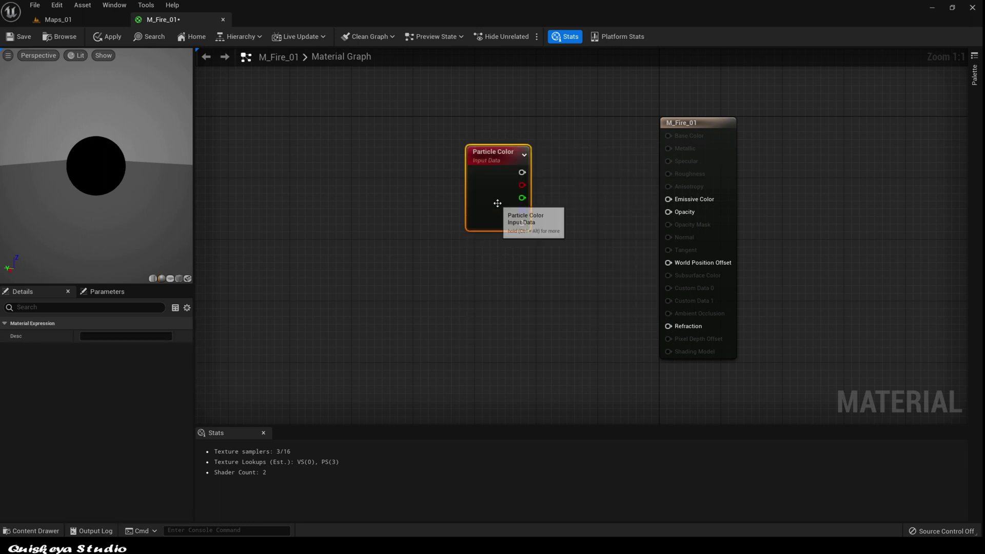
drag(498, 197, 429, 181)
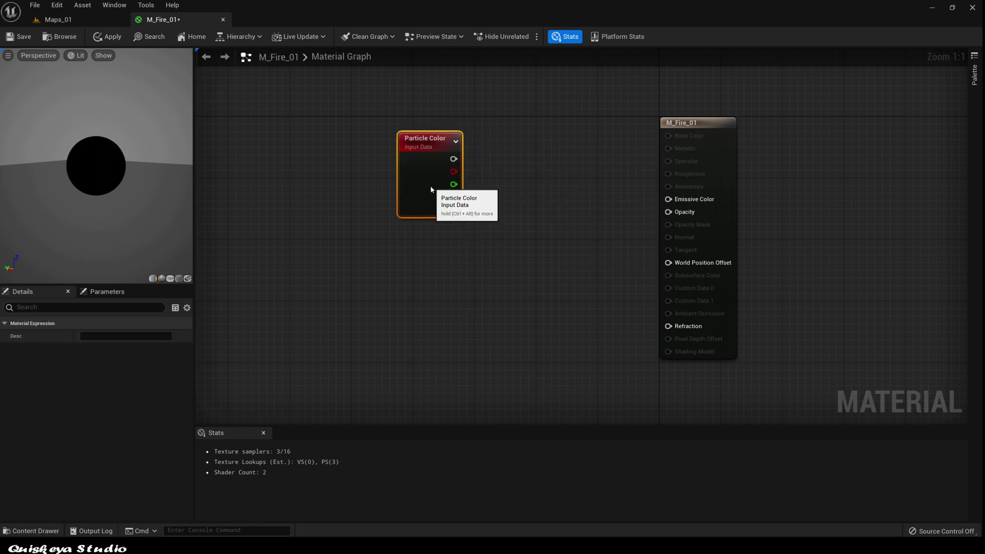
Add two Multiply nodes, one above the other, between Particle Color and the result node, and shift the result node farther right.
right_click(539, 163)
text(mul)
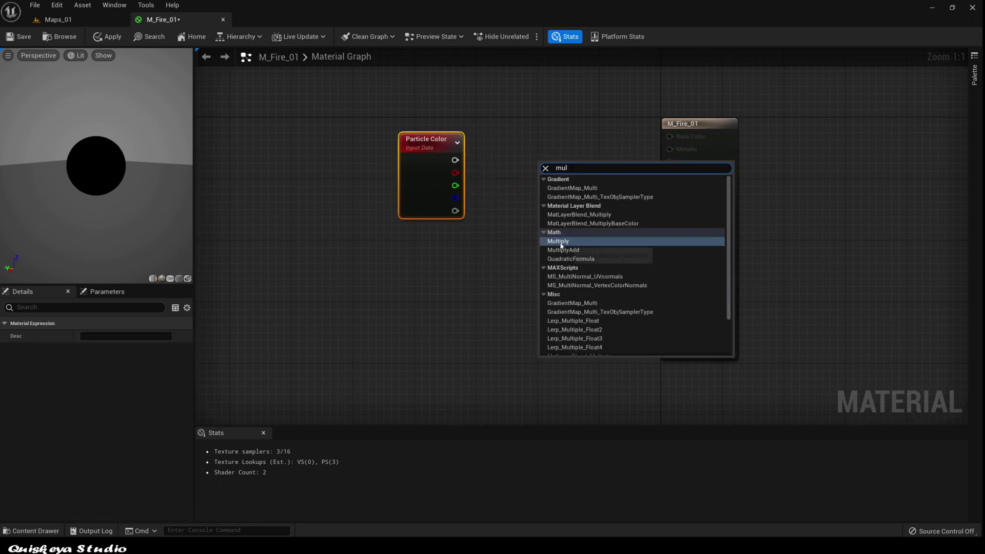
click(562, 242)
drag(569, 189, 557, 141)
key(ctrl+w)
drag(601, 213, 577, 229)
drag(570, 130, 577, 152)
drag(727, 169, 765, 169)
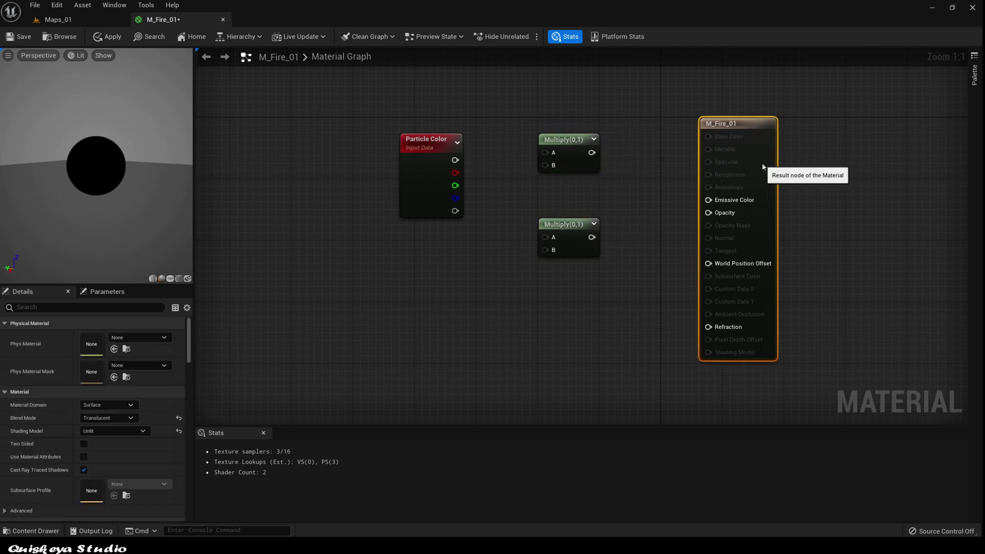
Add a TextureCoordinate node in the empty graph area below and left of the Particle Color node.
right_drag(439, 180, 519, 175)
click(518, 175)
scroll(315, 306, down, 1)
right_drag(319, 308, 506, 211)
right_click(349, 215)
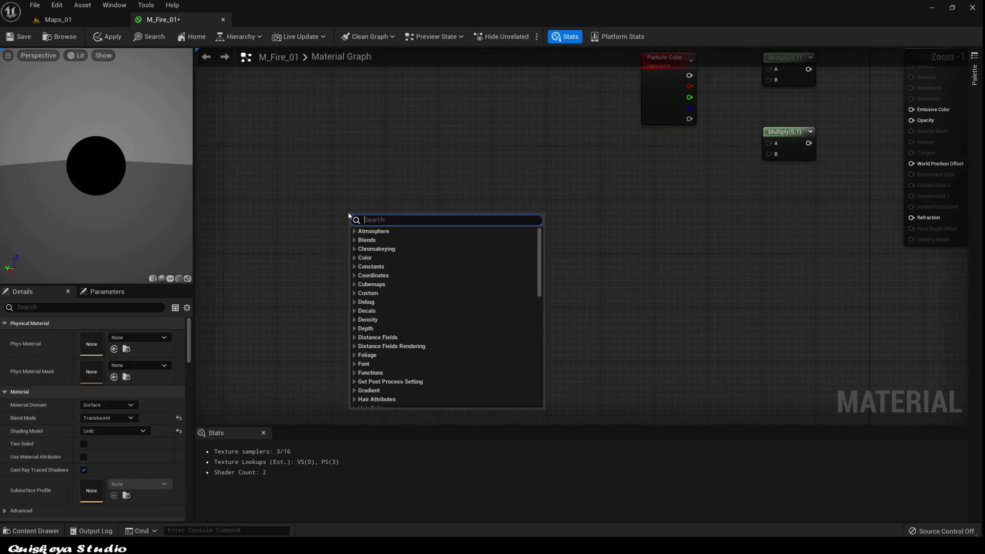
text(texture)
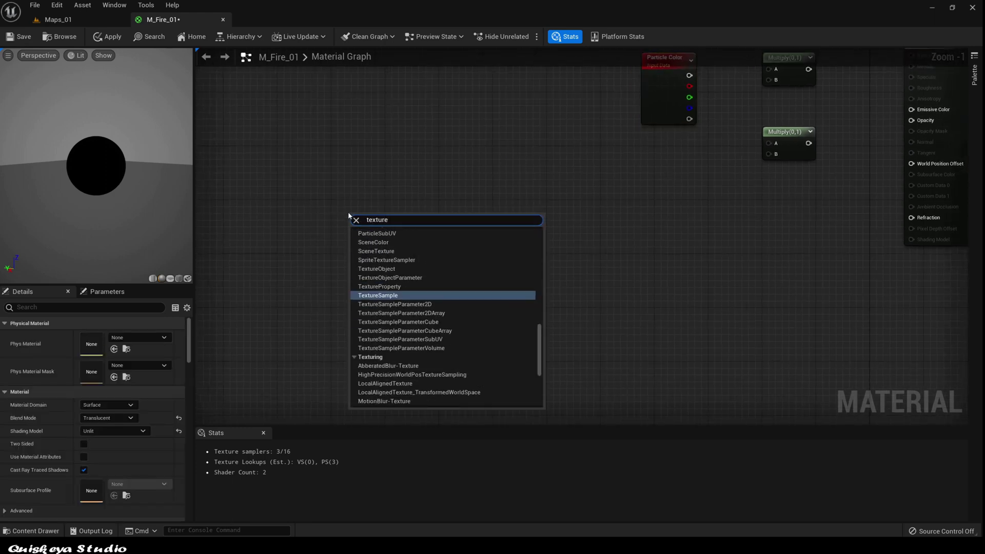
text( coo)
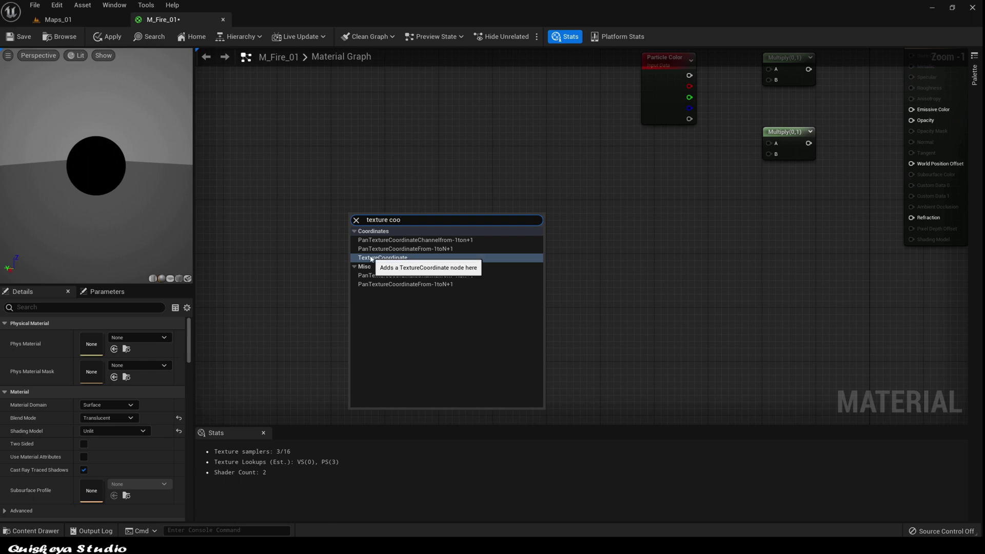
click(371, 258)
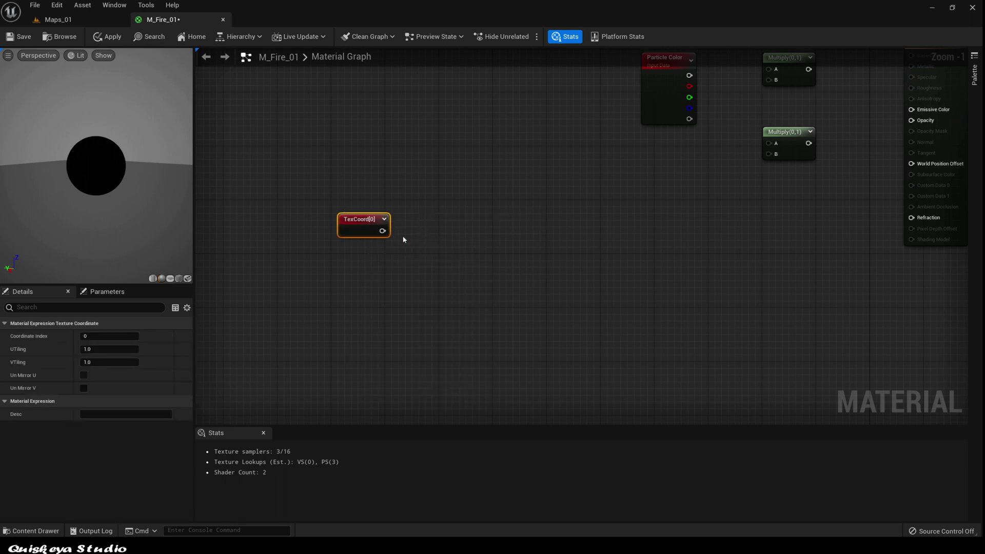
Add a Panner node beside the TexCoord node and connect the TexCoord output to its Coordinate input.
scroll(404, 239, up, 1)
right_click(424, 247)
text(pa)
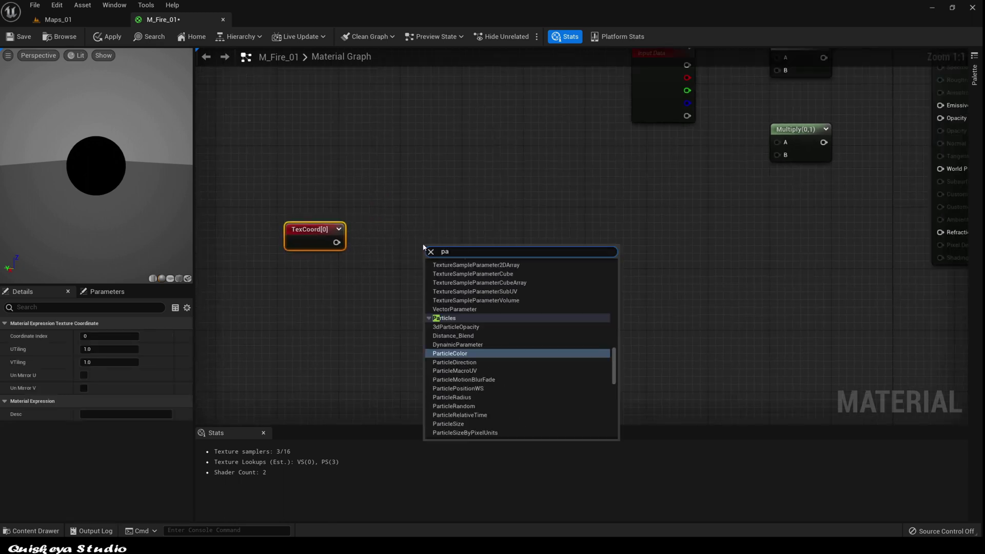
text(nn)
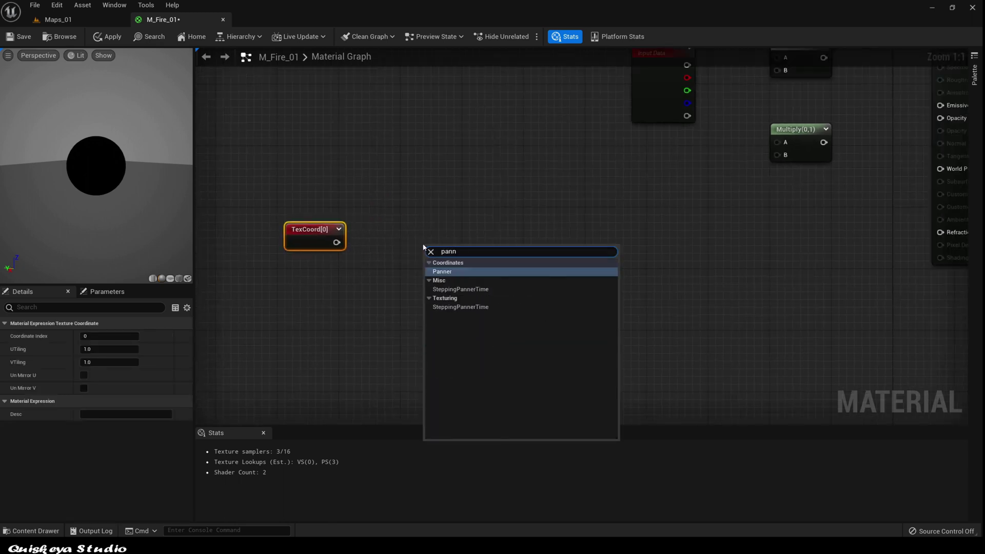
click(462, 274)
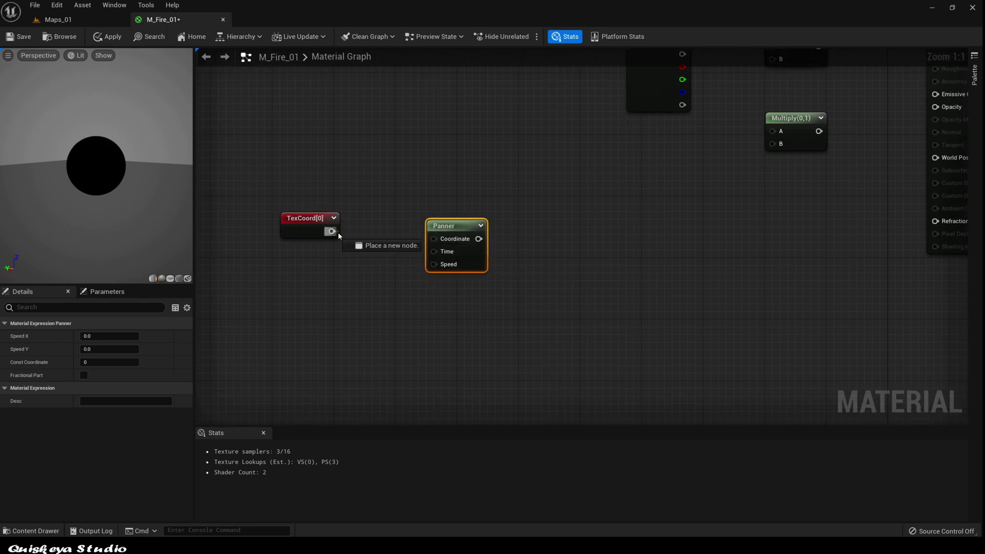
drag(437, 242, 435, 239)
scroll(493, 255, down, 3)
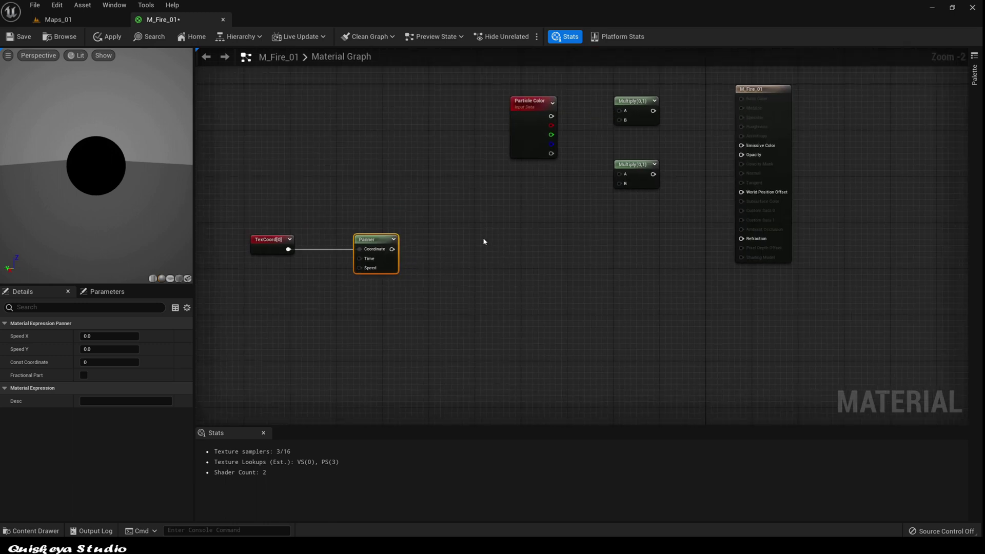
Bring the Fire_Flipboocks_01 and T_Noise_01 textures from the VFX Assets folder into the M_Fire_01 graph as Texture Sample nodes.
right_drag(400, 167, 411, 180)
click(95, 23)
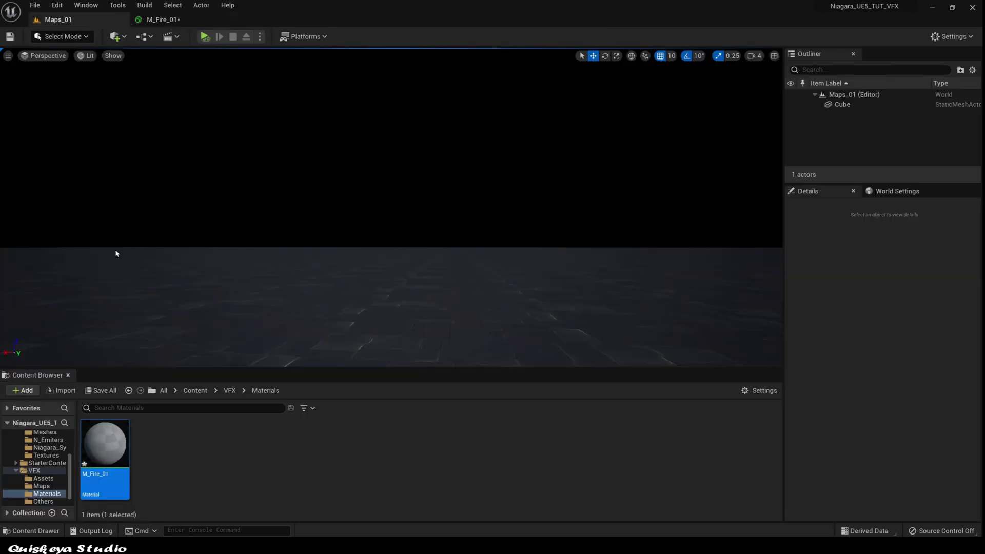
click(230, 394)
double_click(157, 442)
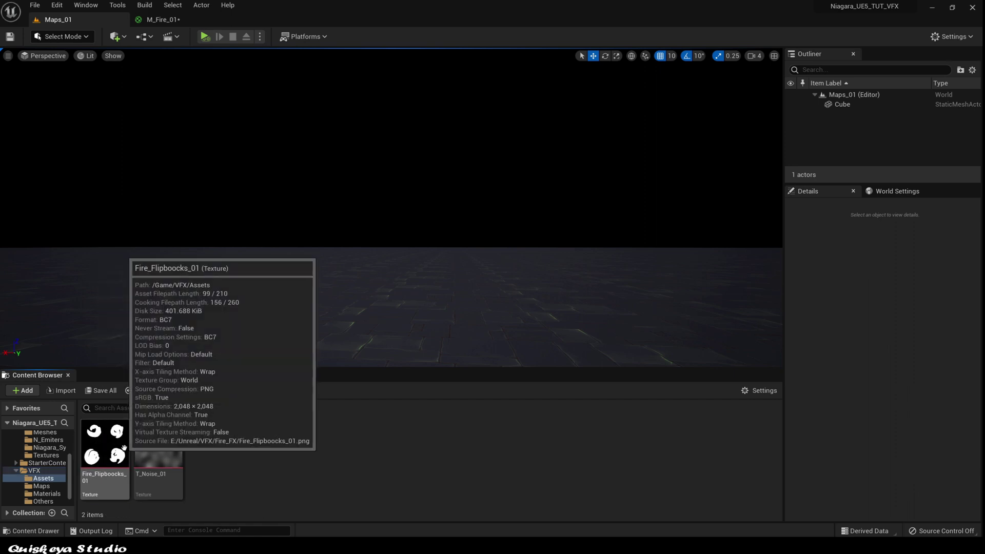
ctrl+click(149, 454)
drag(148, 453, 521, 234)
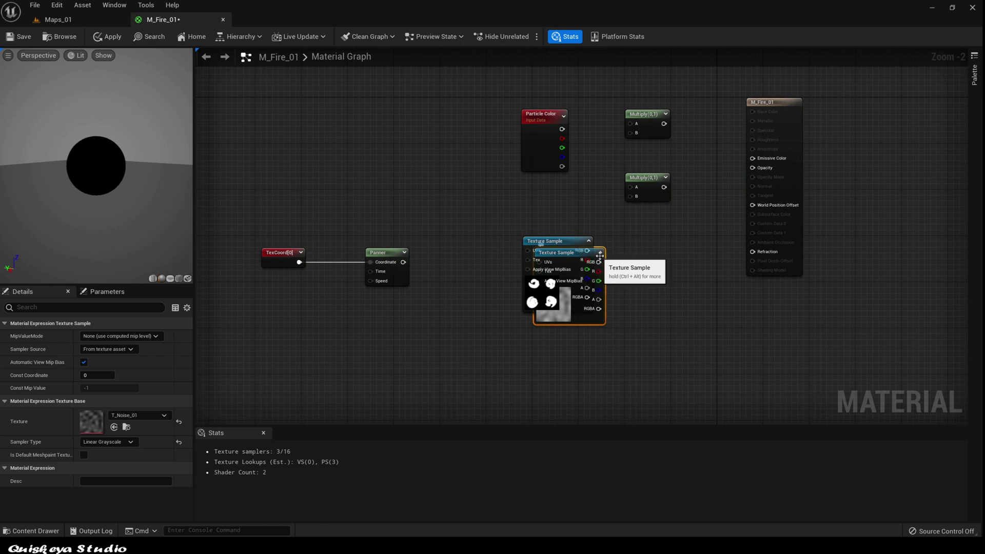
Separate the two overlapping Texture Sample nodes so the fire flipbook sits above the noise texture.
drag(565, 252, 563, 231)
right_drag(628, 271, 597, 272)
scroll(595, 273, down, 1)
scroll(593, 325, up, 1)
right_drag(593, 325, 587, 271)
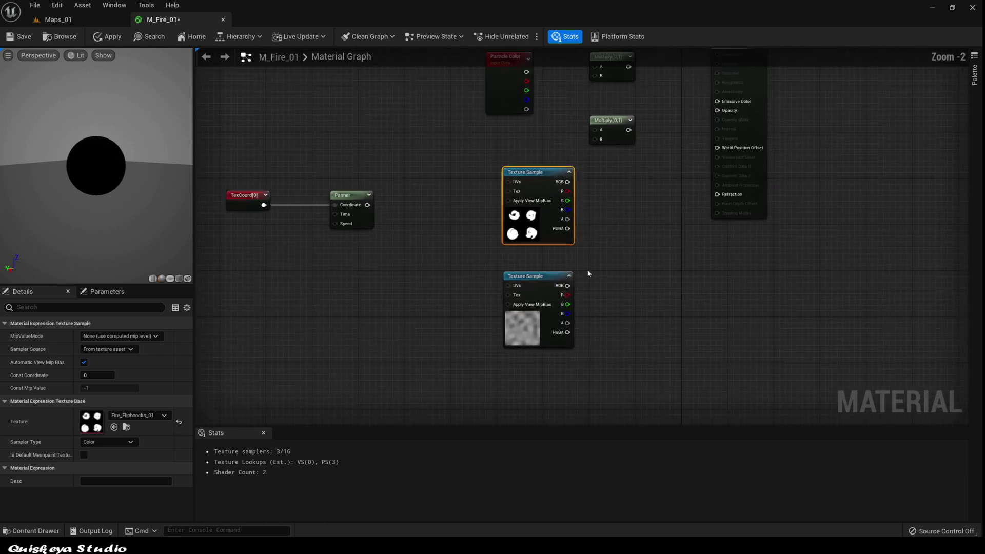
Line up the TexCoord and Panner nodes with the noise Texture Sample and connect the Panner output to its UVs.
right_drag(212, 164, 309, 155)
drag(309, 155, 465, 303)
scroll(461, 268, up, 1)
right_drag(442, 272, 456, 245)
click(402, 282)
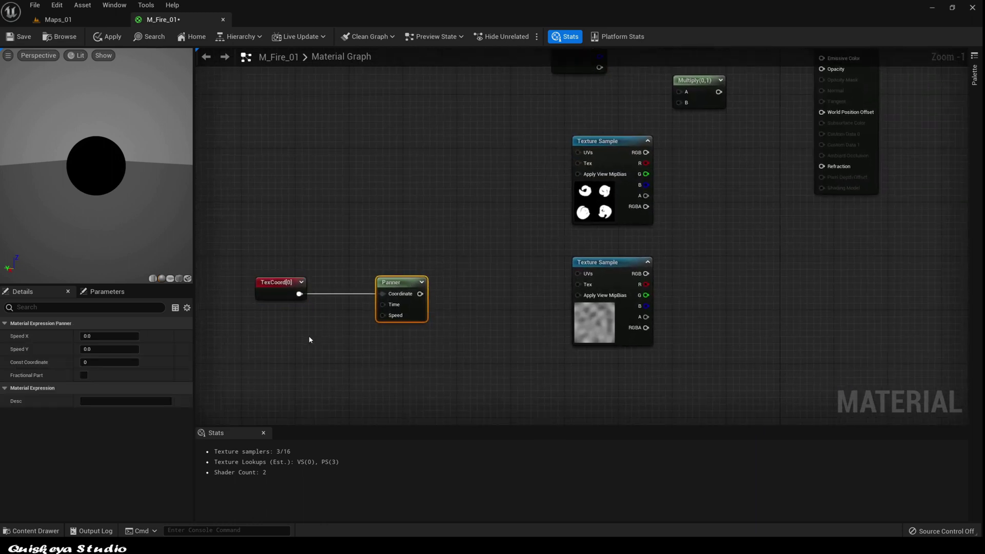
drag(421, 294, 539, 290)
scroll(513, 259, down, 1)
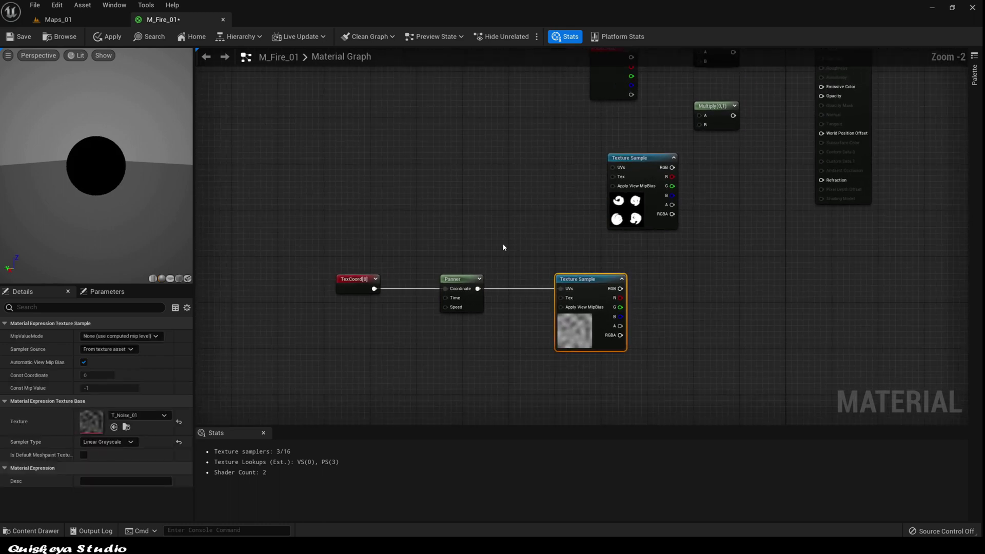
Set the Panner's Speed Y to 0.3 and check the live update options.
click(473, 304)
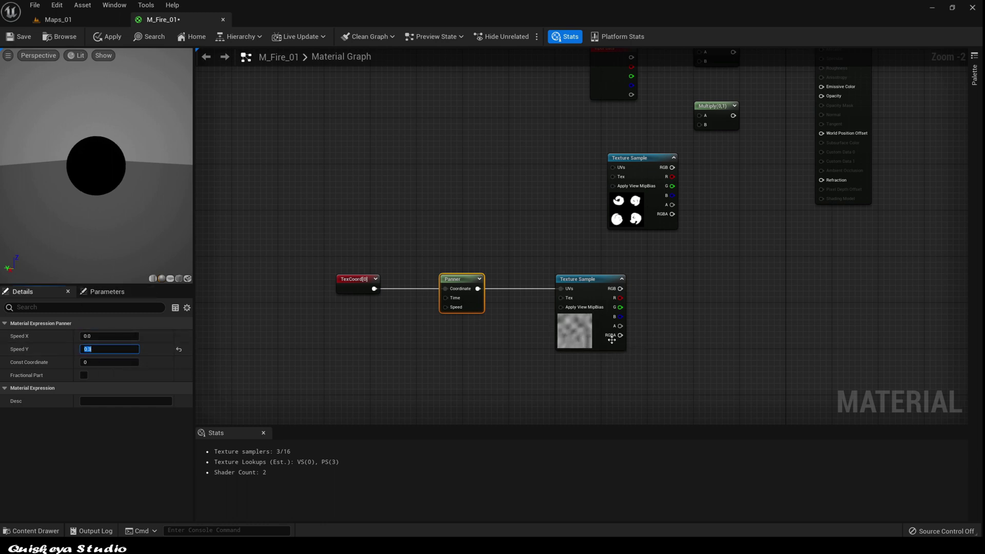
right_drag(536, 330, 534, 336)
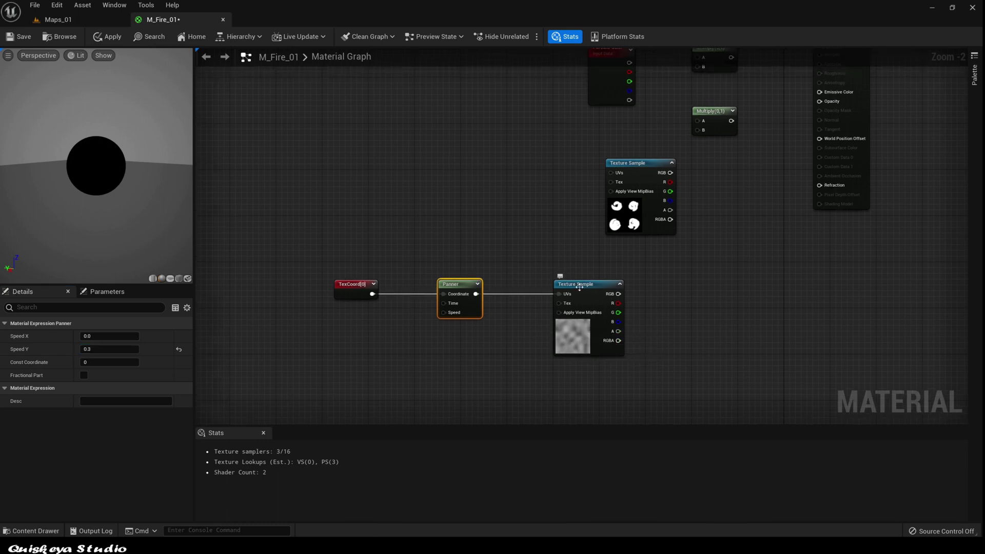
click(315, 37)
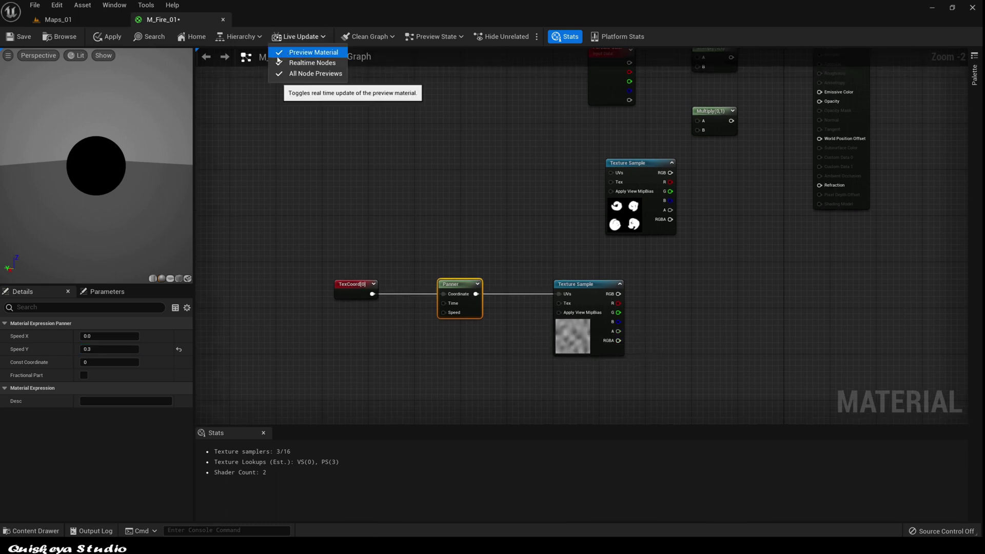
Feed the flipbook's alpha and the noise texture's RGB into A and B of the lower Multiply node and expand its preview.
right_drag(668, 272, 468, 285)
drag(452, 219, 376, 213)
right_drag(550, 243, 596, 273)
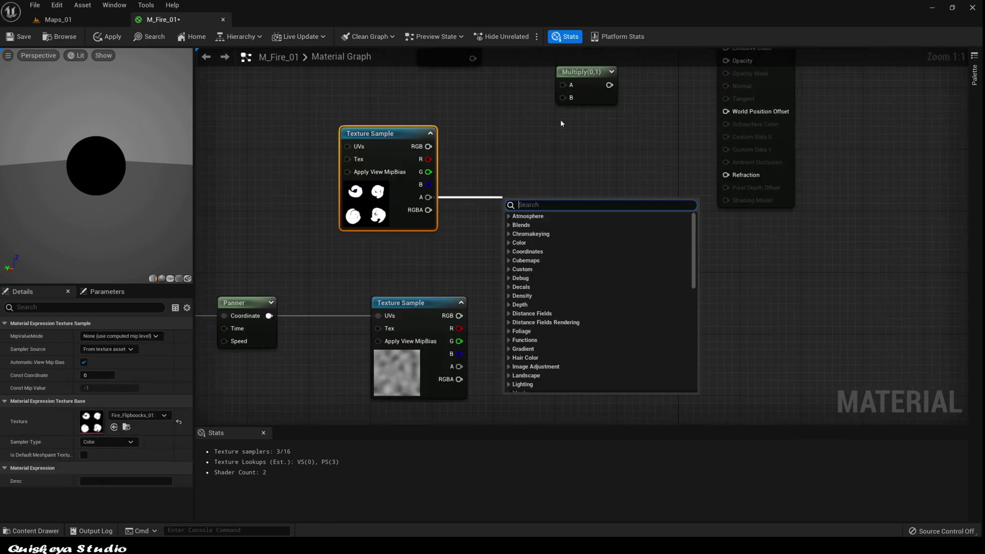
drag(580, 89, 565, 197)
drag(429, 198, 548, 196)
drag(459, 315, 536, 184)
click(567, 195)
Add a Power node after the texture Multiply node, expand its preview, and set its Const Exponent to 0.6.
right_drag(588, 213, 529, 277)
scroll(526, 276, down, 1)
drag(494, 274, 552, 265)
text(power)
click(594, 291)
drag(594, 291, 571, 270)
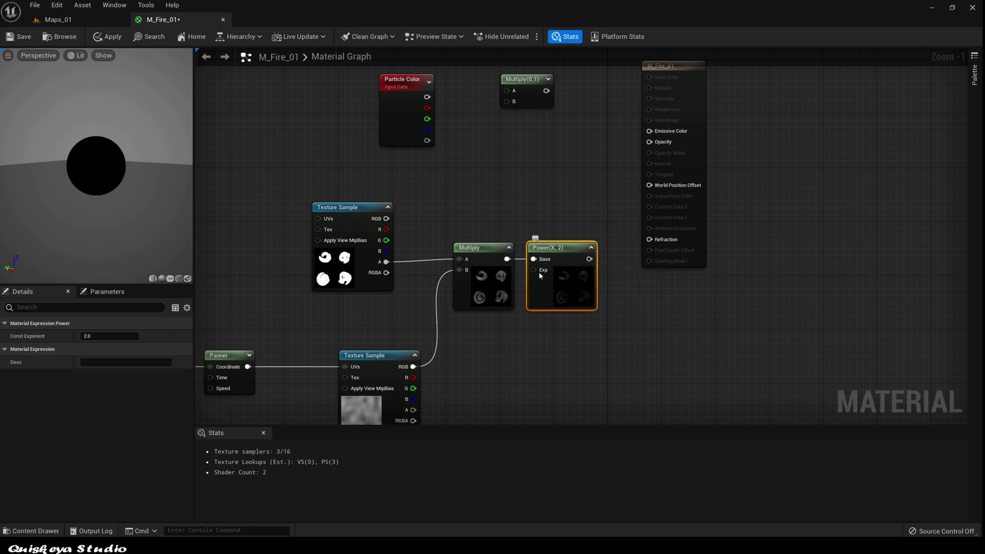
text(0.6)
key(Return)
Shift the M_Fire_01 result node farther right and add a Saturate node fed by the Power output.
scroll(540, 210, down, 2)
drag(634, 217, 683, 236)
scroll(560, 286, up, 1)
scroll(585, 302, up, 1)
right_drag(585, 302, 514, 284)
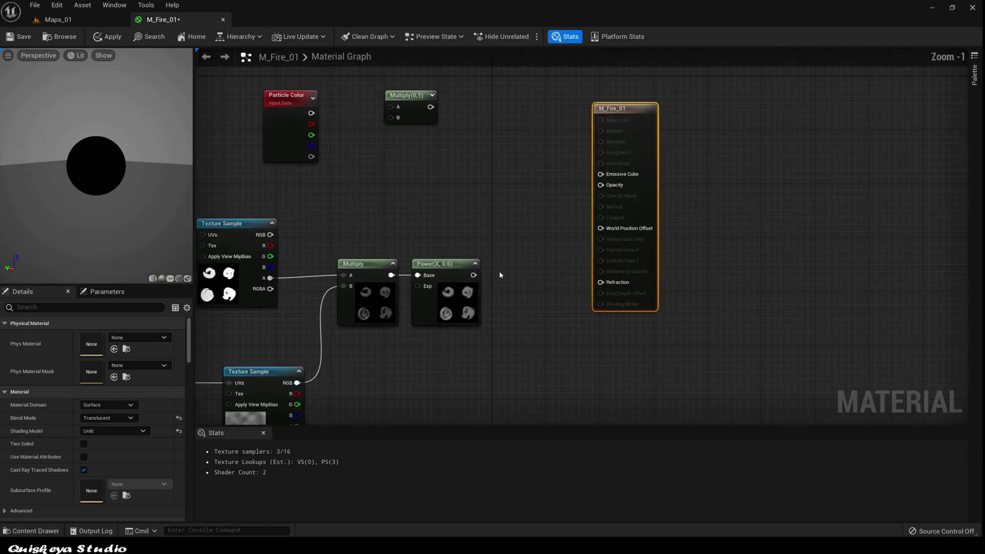
drag(472, 278, 497, 275)
text(satu)
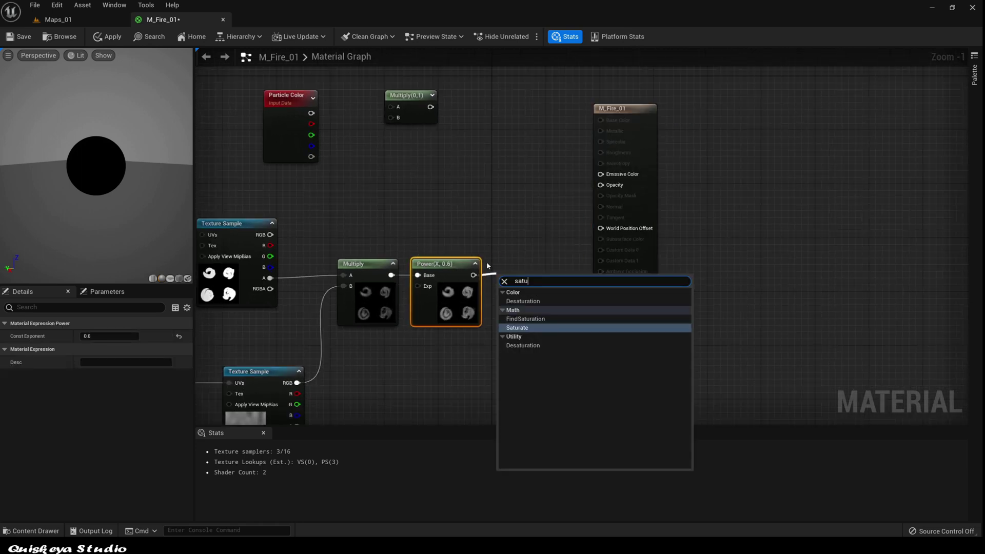
click(529, 328)
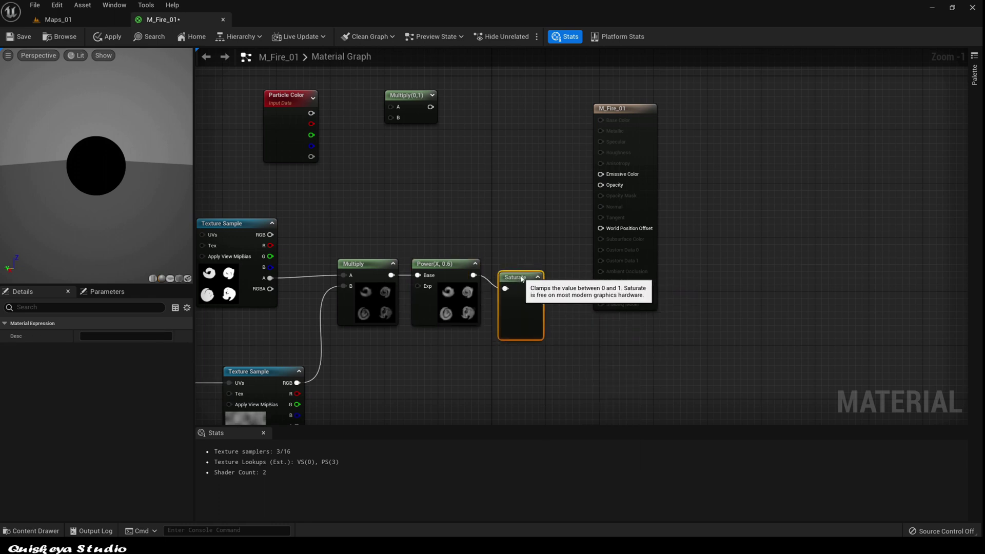
right_drag(539, 244, 502, 280)
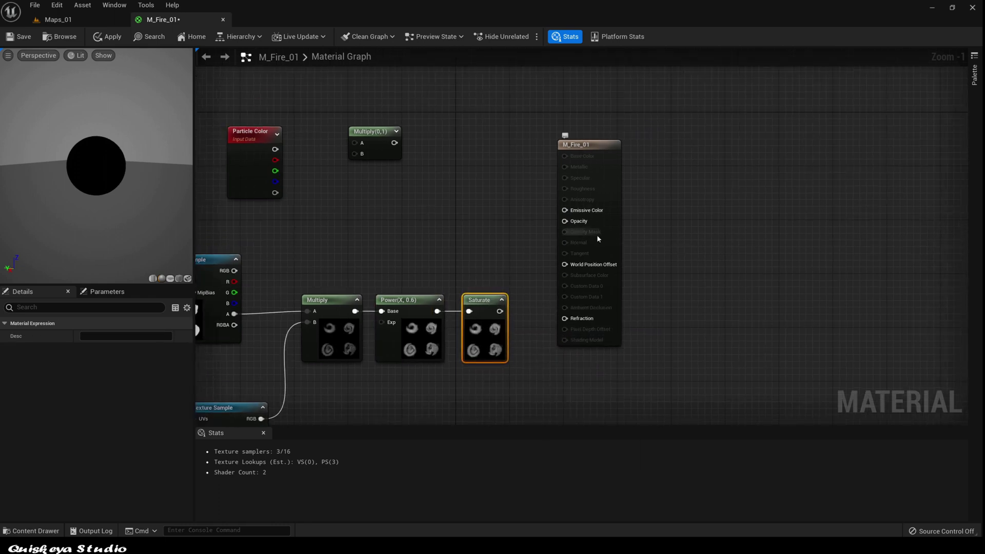
Move the Particle Color node, the upper Multiply node and the M_Fire_01 result node farther right.
drag(598, 239, 632, 239)
drag(219, 121, 401, 209)
drag(256, 157, 382, 170)
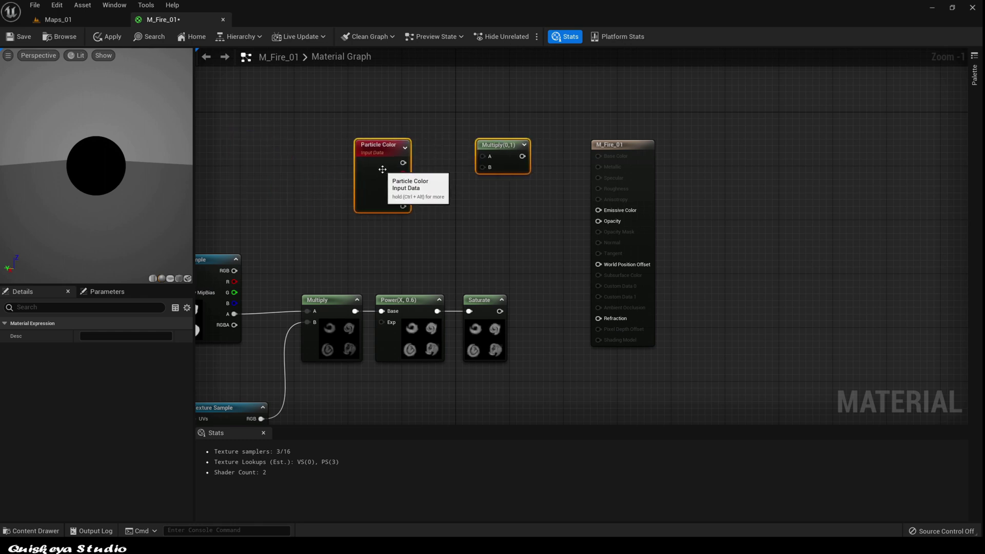
drag(649, 169, 667, 169)
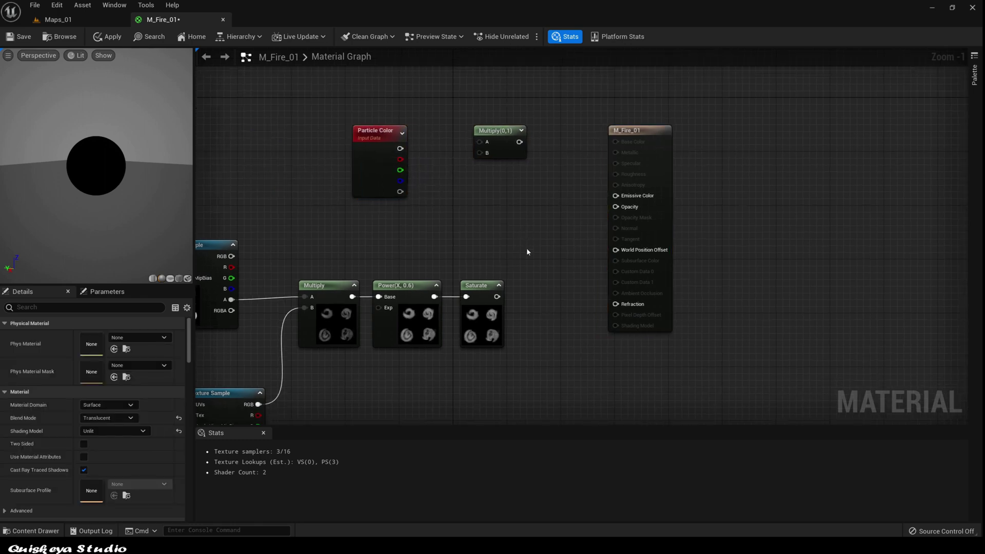
Multiply the Saturate output by the Particle Color RGB in the upper Multiply node and connect the product to Emissive Color.
drag(497, 297, 473, 145)
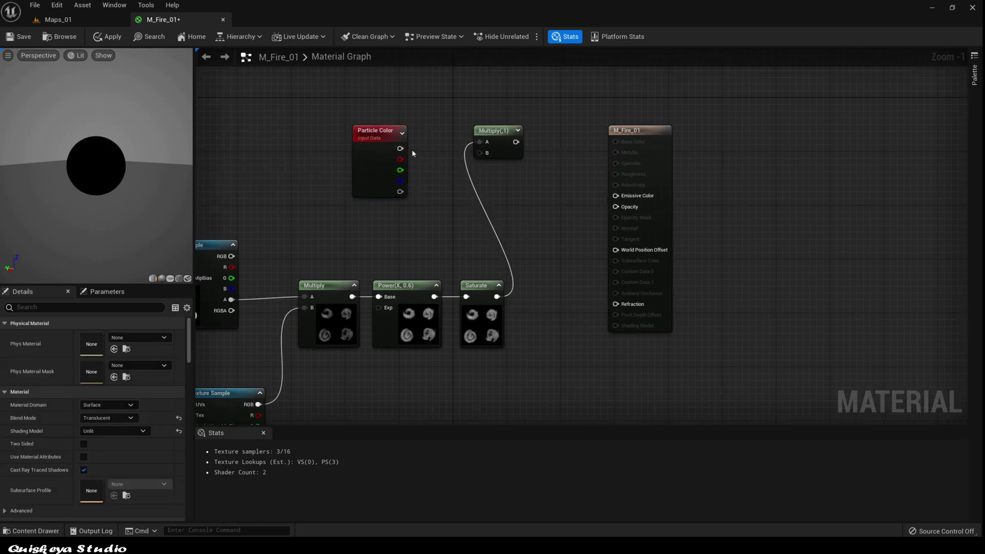
drag(401, 149, 571, 165)
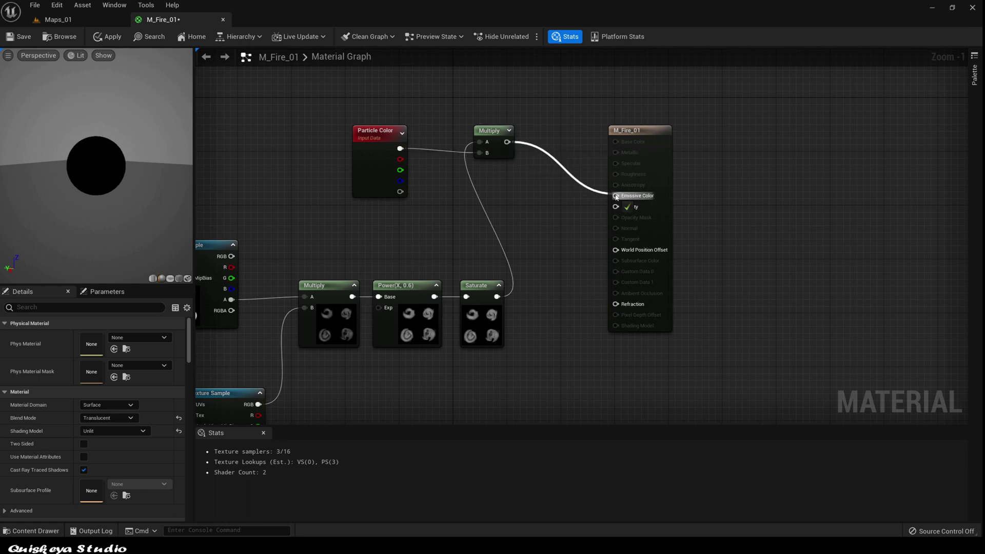
drag(617, 197, 617, 196)
drag(659, 168, 645, 121)
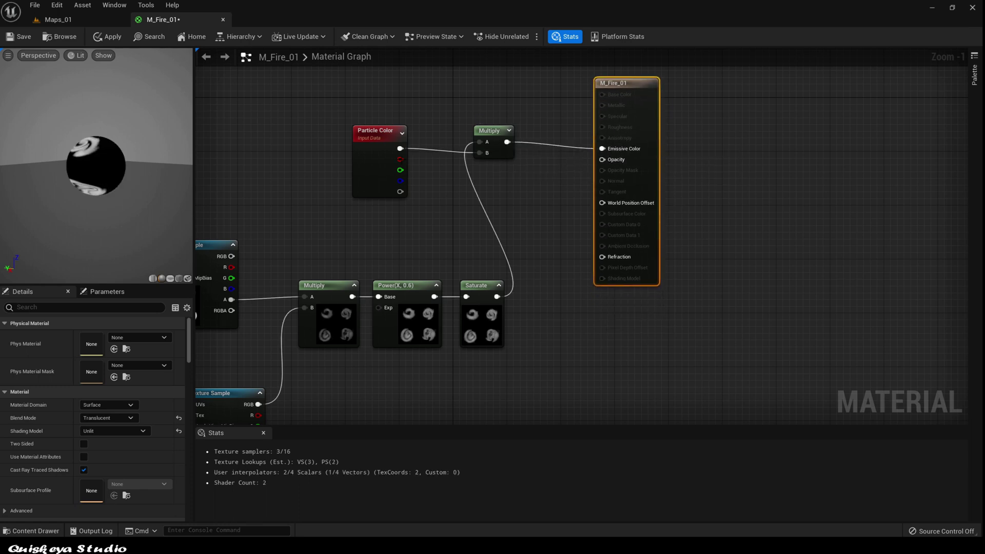
Adjust the Particle Color and result node positions and add a OneMinus (1-x) node fed by the Particle Color alpha.
drag(380, 157, 373, 164)
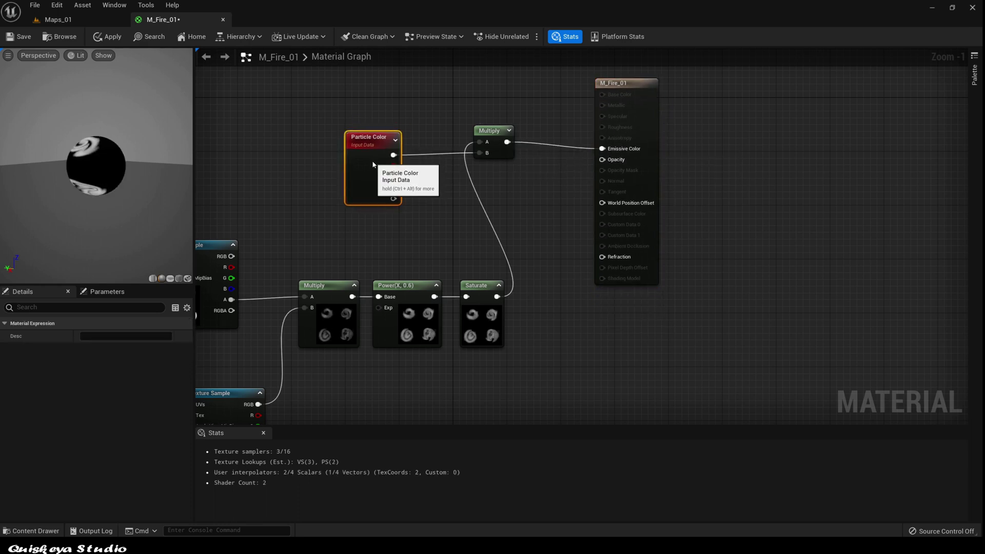
click(625, 175)
drag(625, 174, 631, 174)
drag(436, 199, 435, 198)
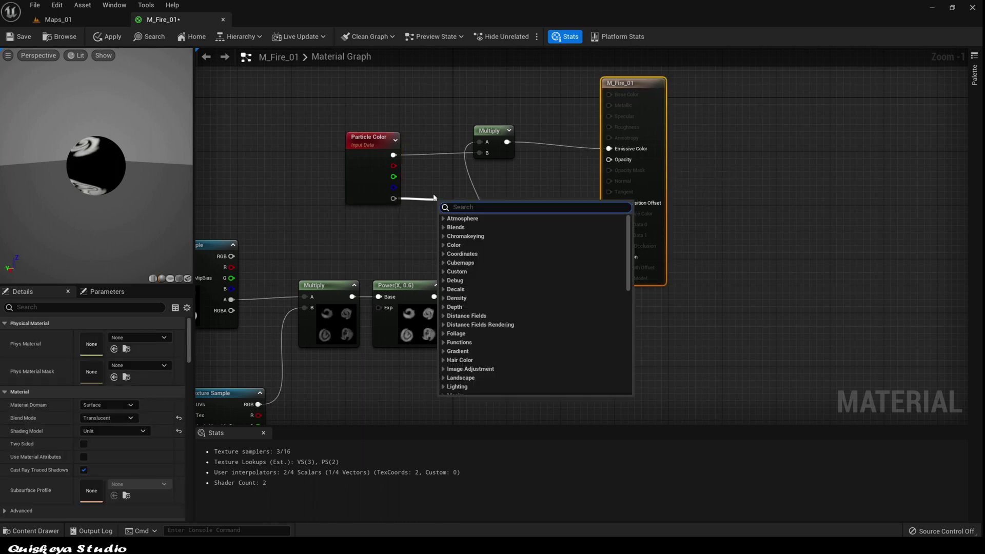
text(-)
click(479, 289)
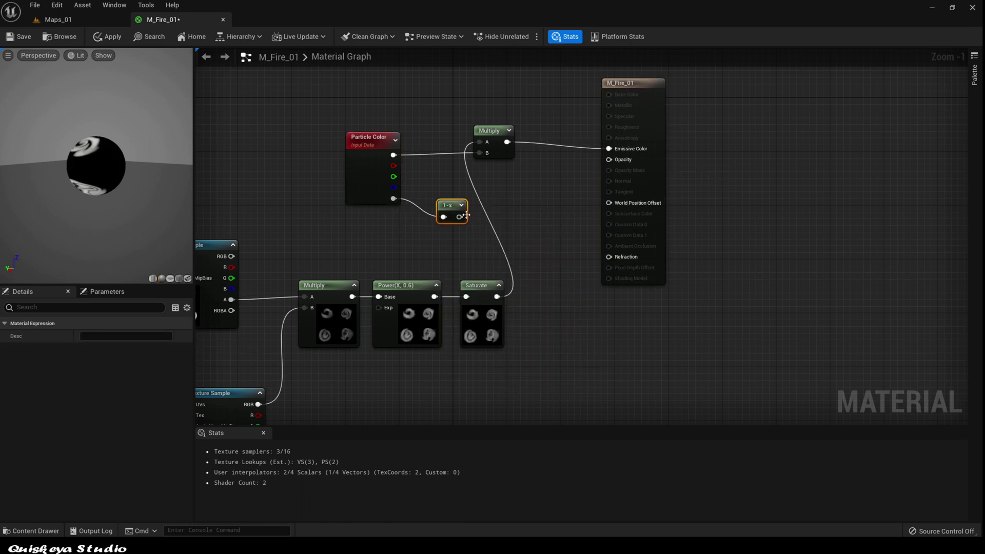
Add a Subtract node with Saturate as A and the 1-x output as B, and connect its result to Opacity.
drag(459, 217, 514, 220)
text(sub)
click(544, 282)
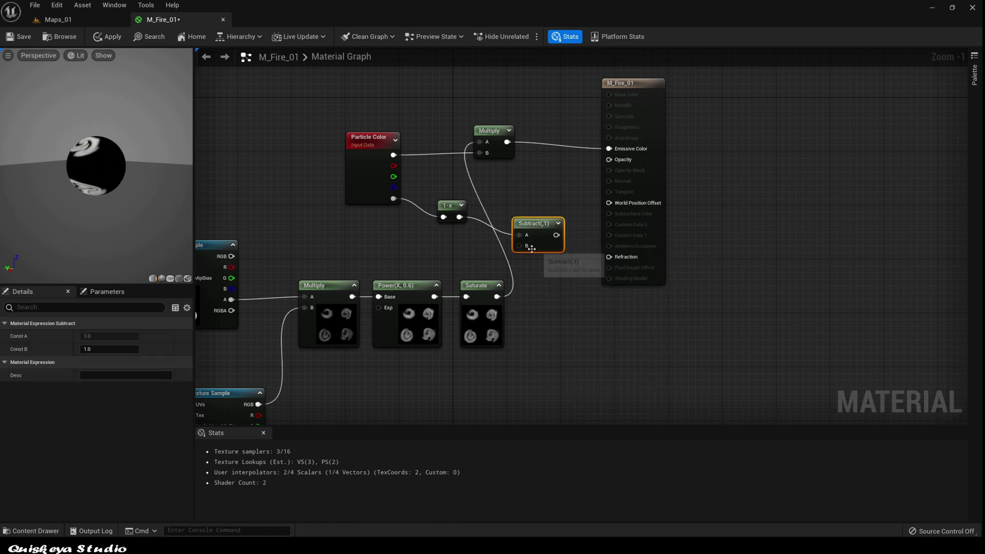
drag(519, 234, 462, 218)
drag(537, 235, 573, 206)
drag(612, 159, 681, 156)
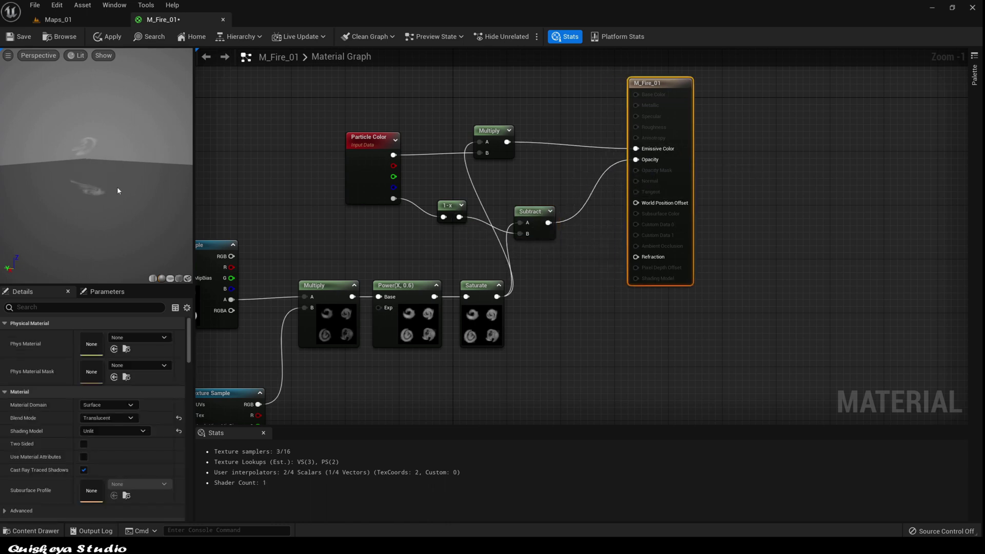
Inspect the material preview up close and save M_Fire_01.
drag(114, 190, 109, 169)
click(23, 37)
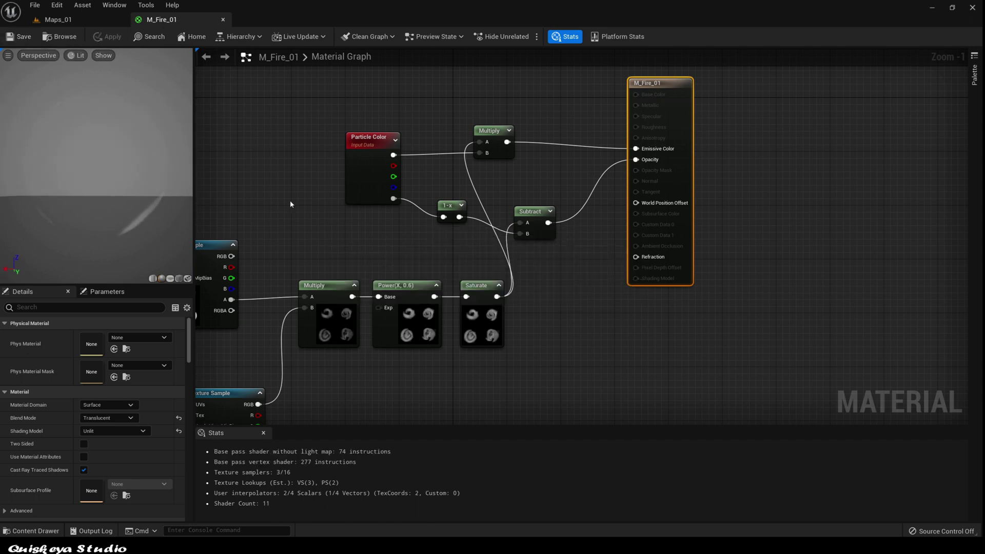
scroll(295, 220, down, 6)
scroll(368, 241, up, 4)
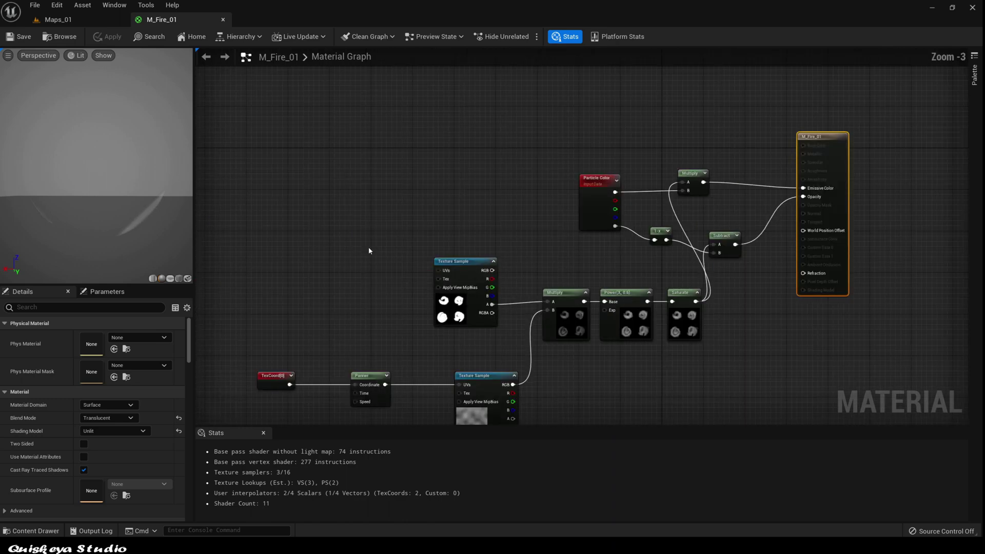
right_drag(368, 250, 393, 155)
drag(311, 216, 447, 297)
drag(347, 297, 348, 296)
scroll(390, 290, up, 3)
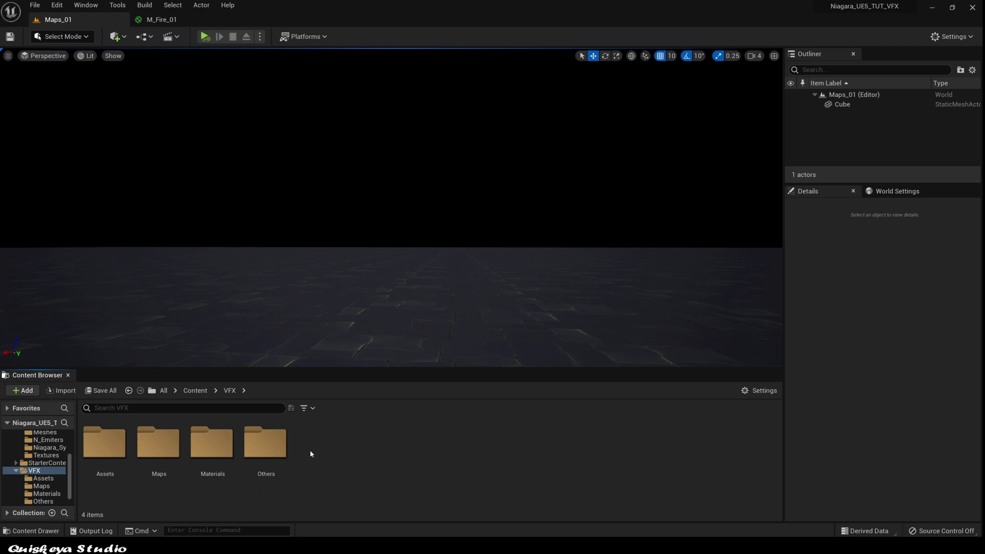
Create a new folder named FX inside the level project's VFX folder and open it.
right_click(310, 450)
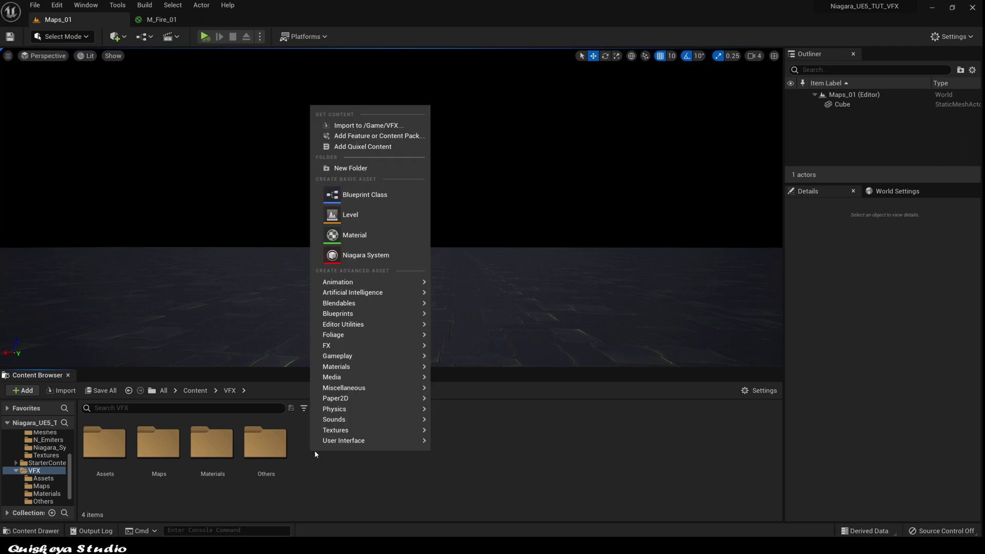
mouse_move(407, 287)
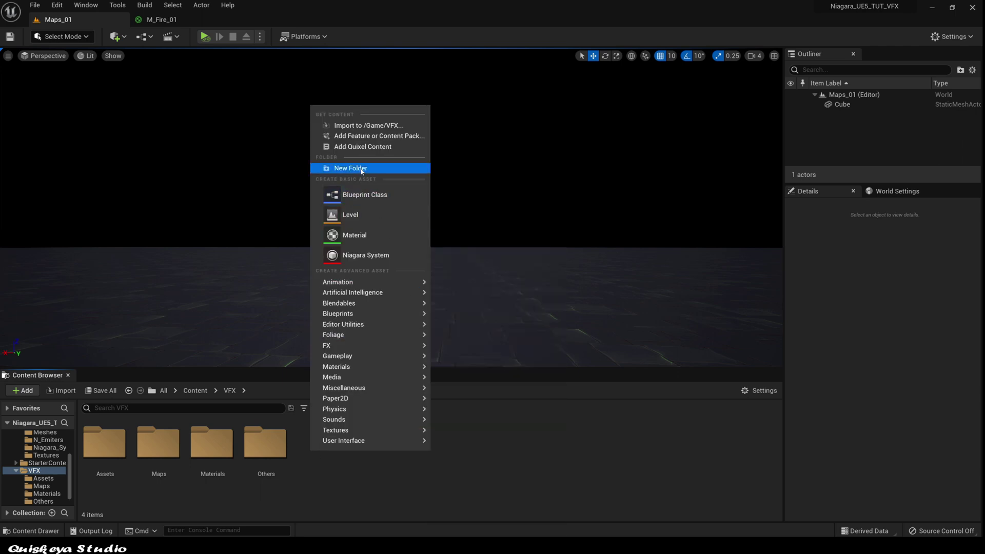
click(350, 168)
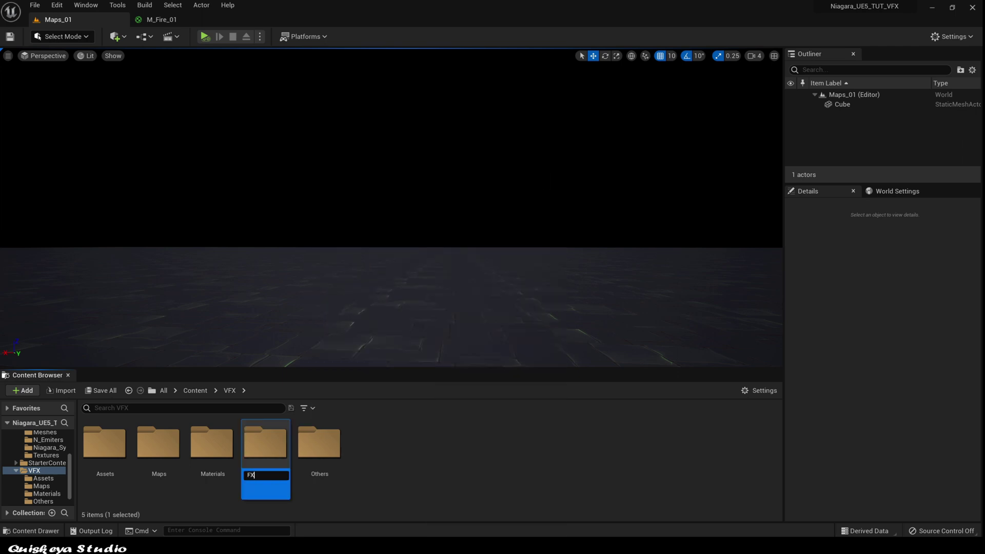
key(Return)
double_click(159, 443)
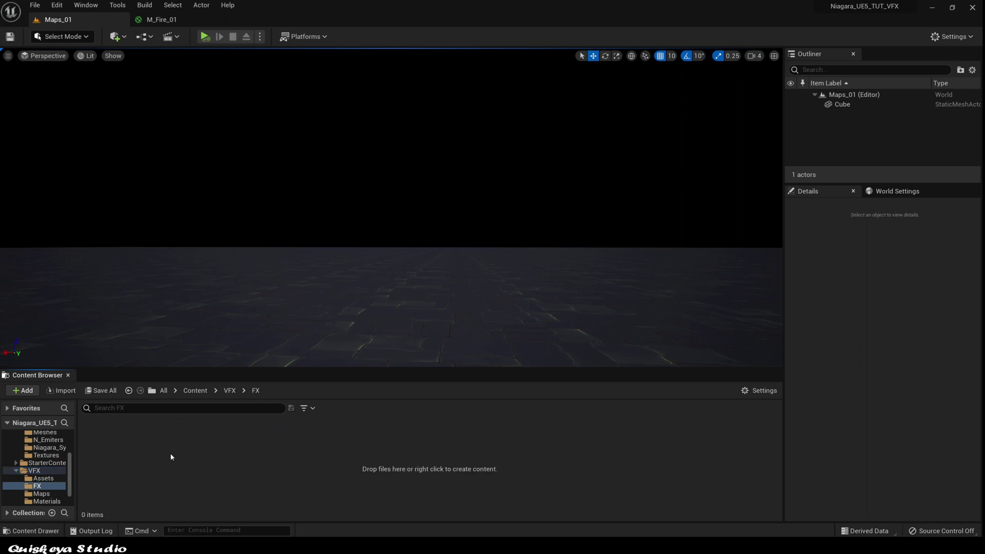
Create a Niagara System in the FX folder from the Fountain emitter template, name it NS_Fire_01 and open it.
right_click(147, 449)
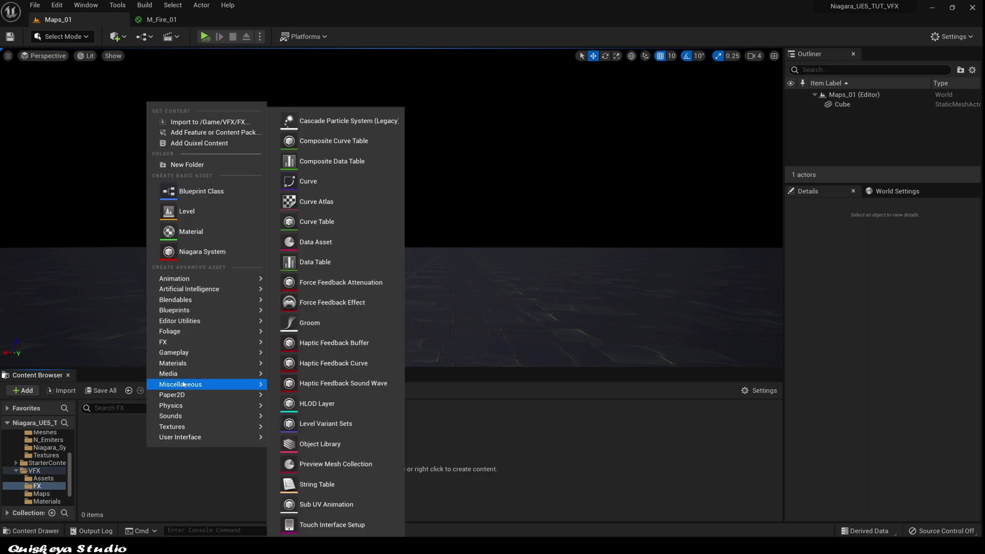
mouse_move(186, 344)
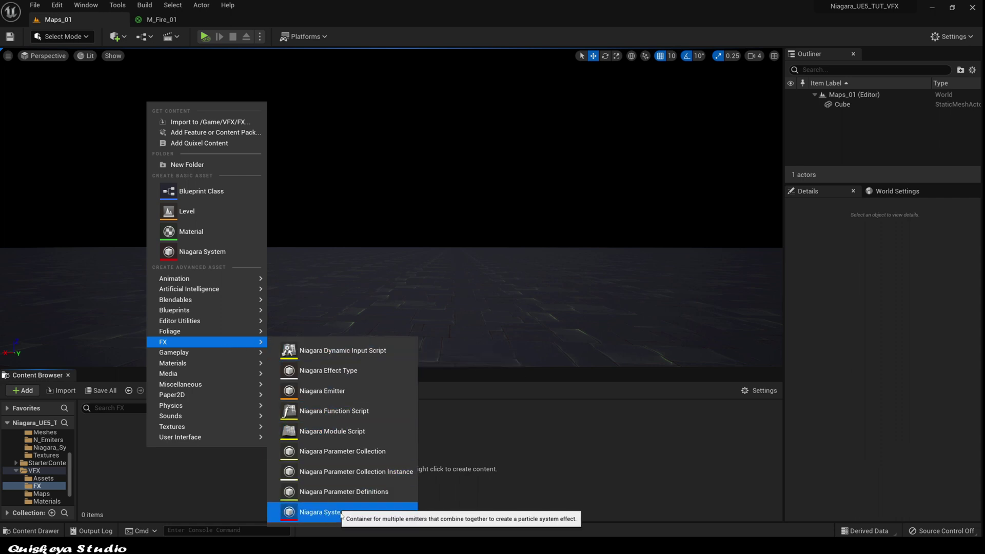
click(323, 512)
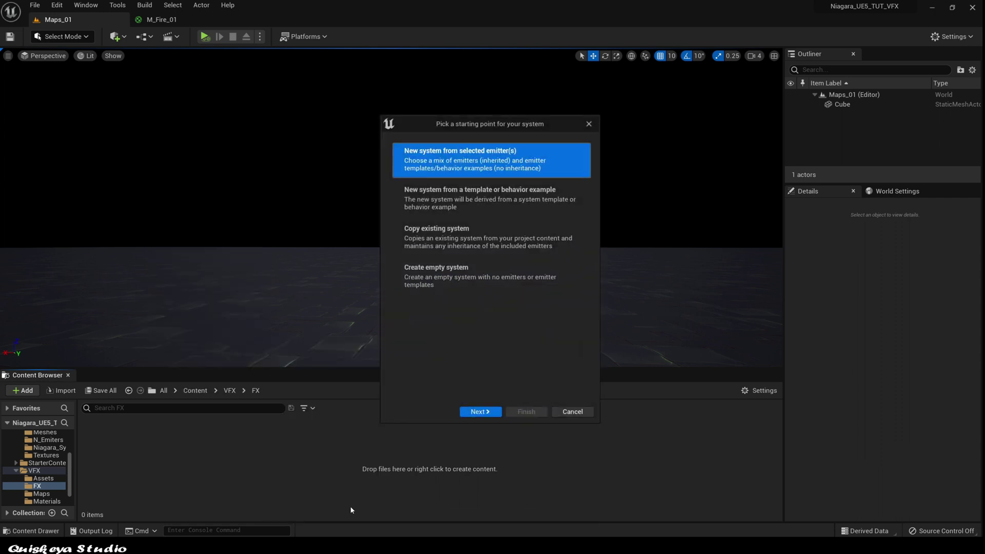
click(480, 412)
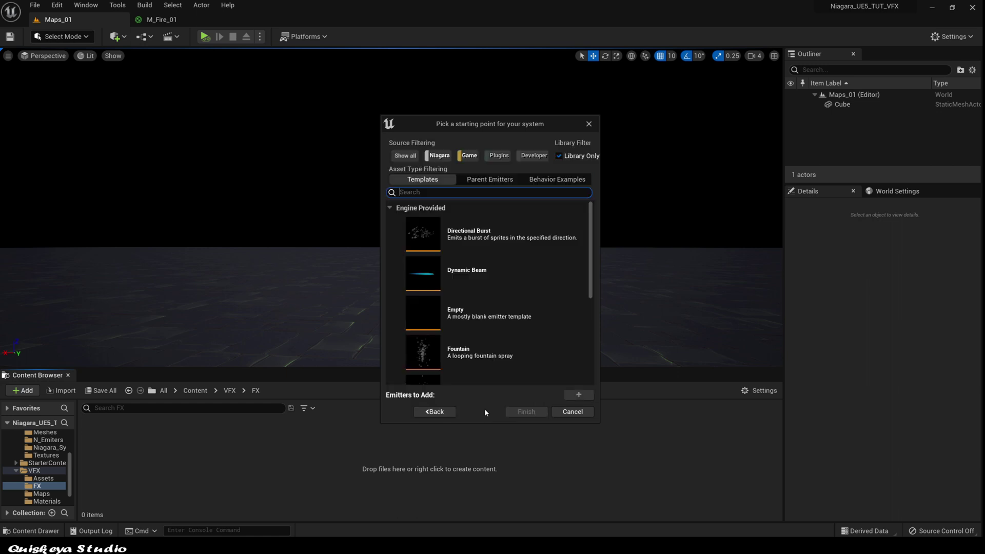
scroll(522, 314, down, 1)
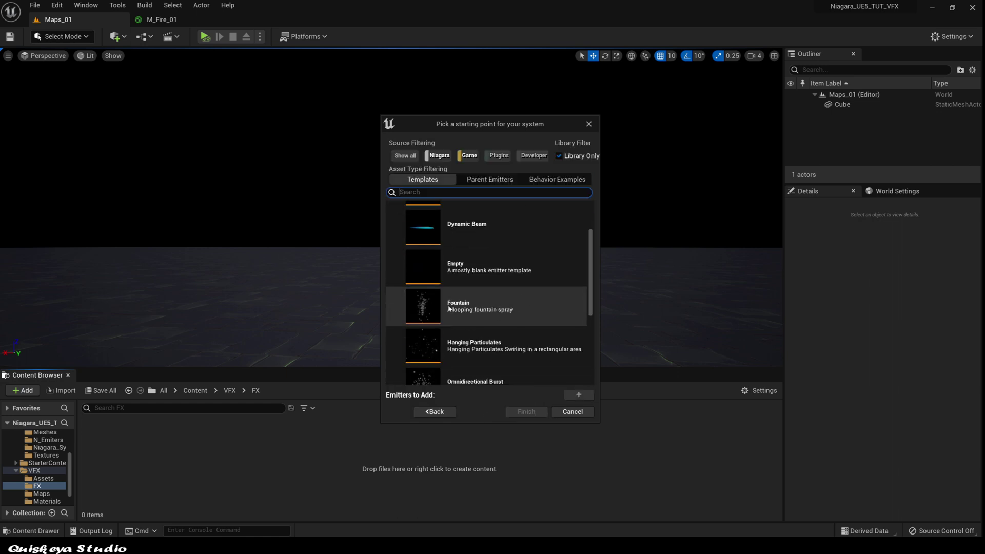
click(496, 310)
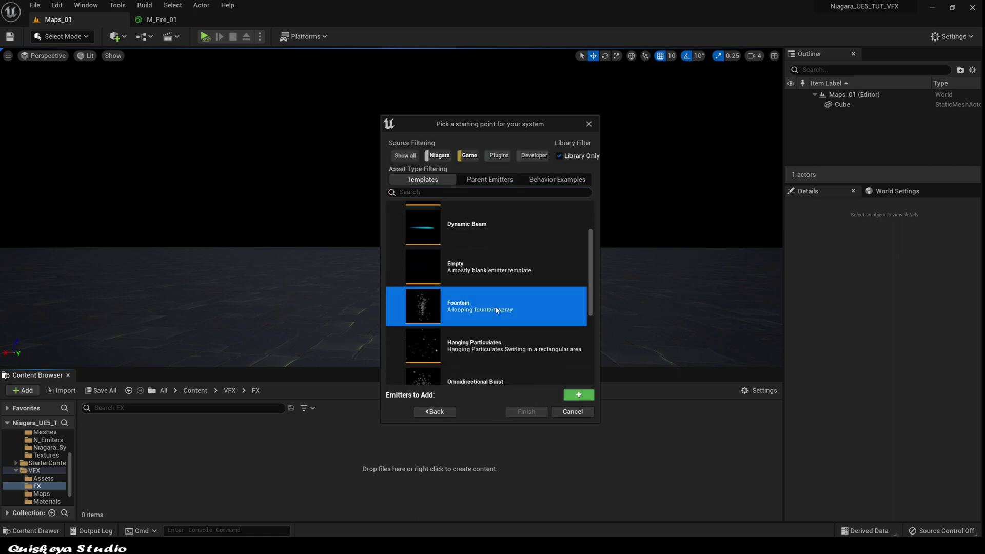
click(578, 395)
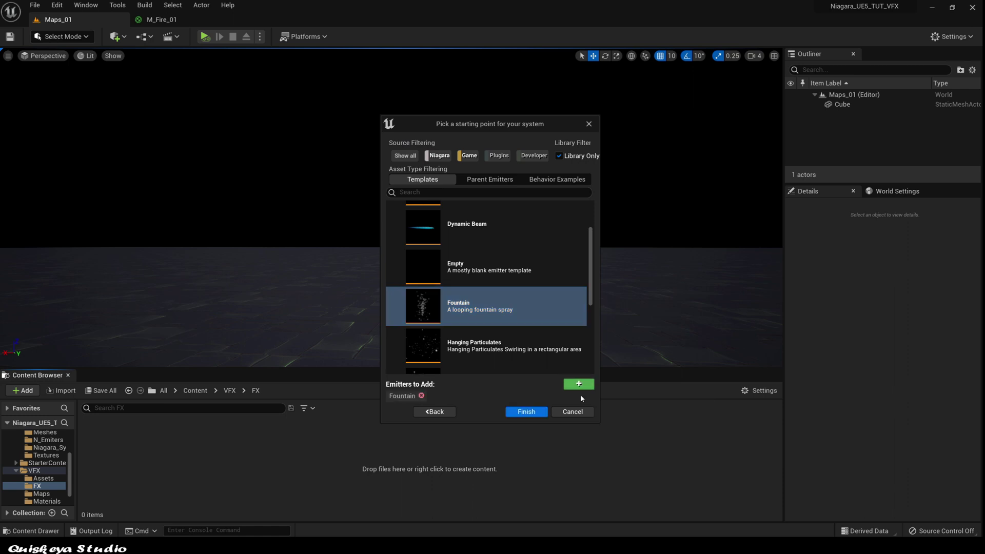
click(526, 411)
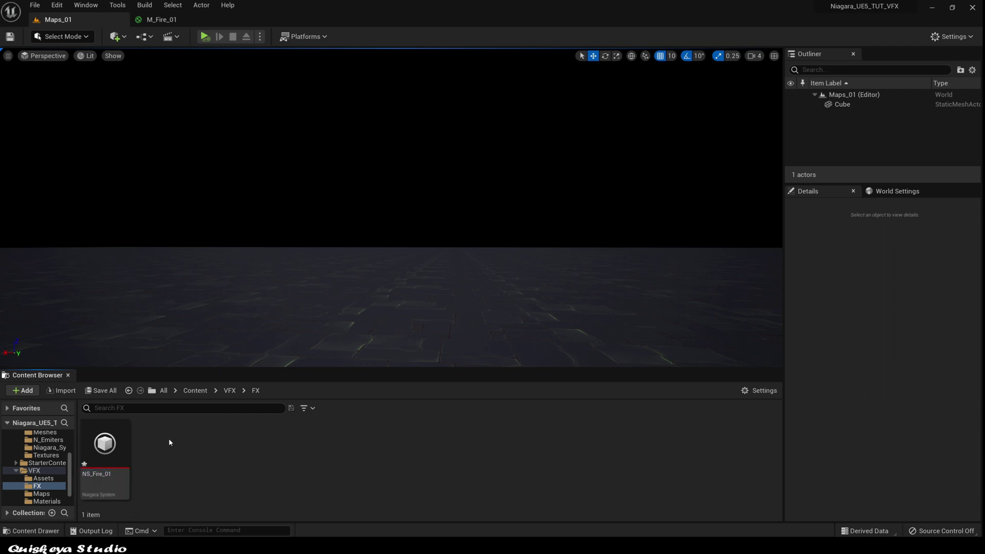
double_click(107, 449)
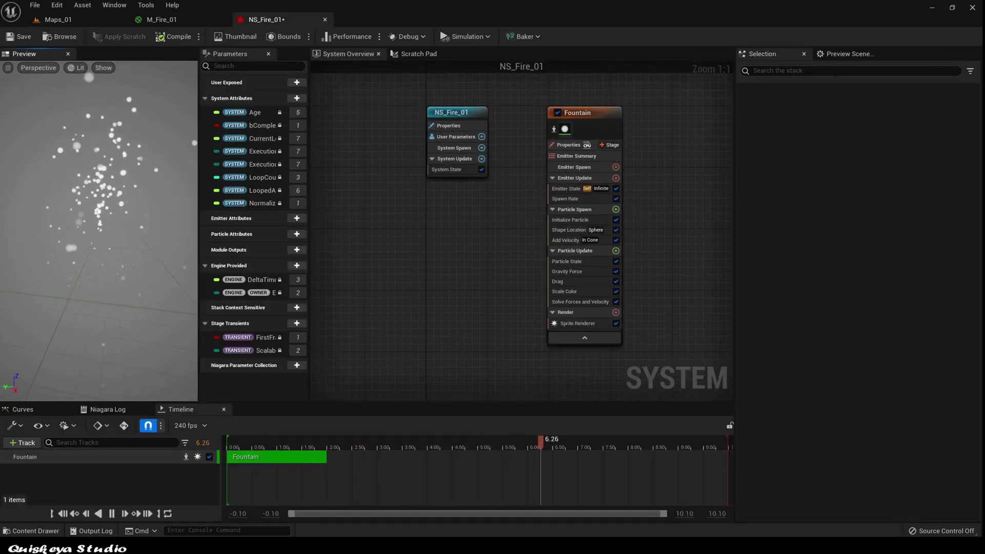
Set the Fountain emitter's Loop Duration to 4.0 in Emitter State and its Spawn Rate to 50.
click(848, 54)
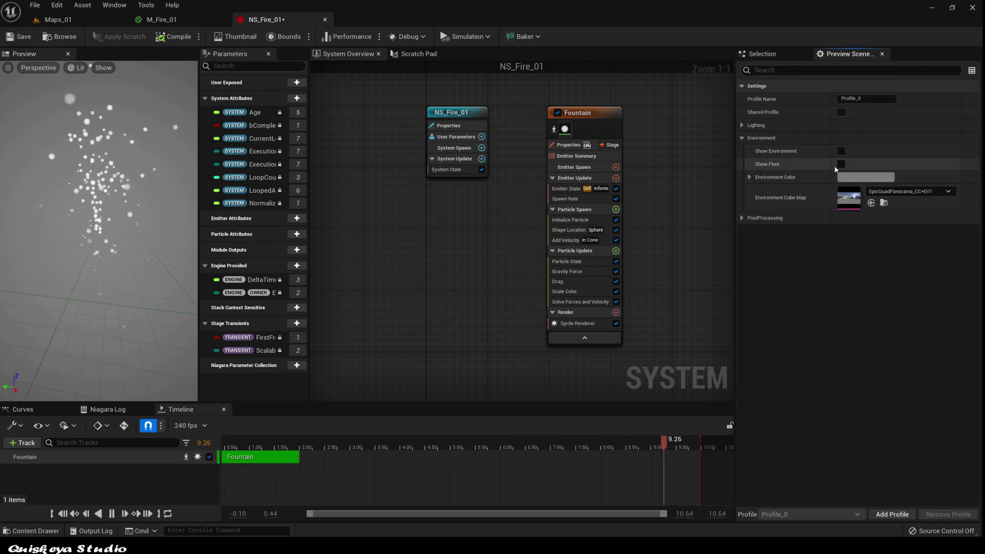
click(510, 203)
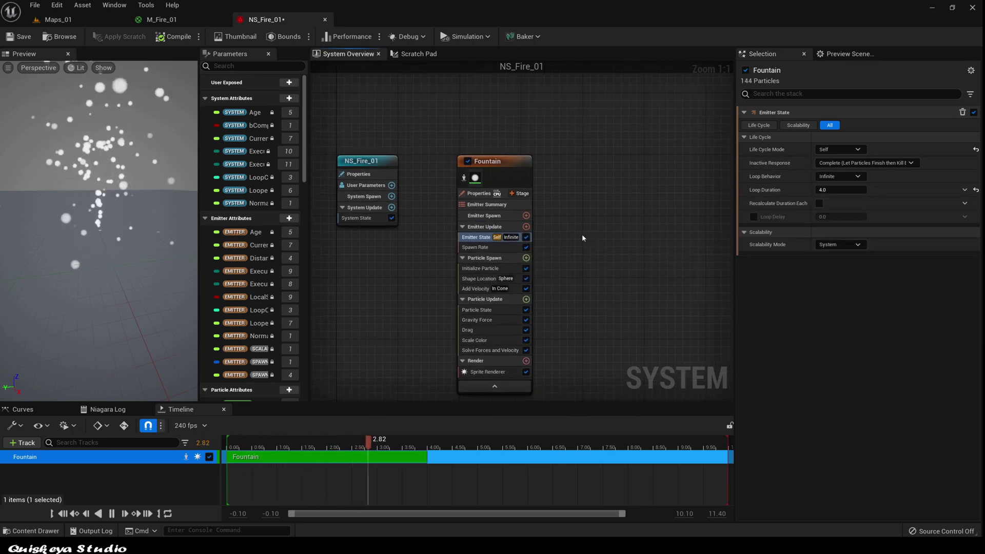
click(475, 246)
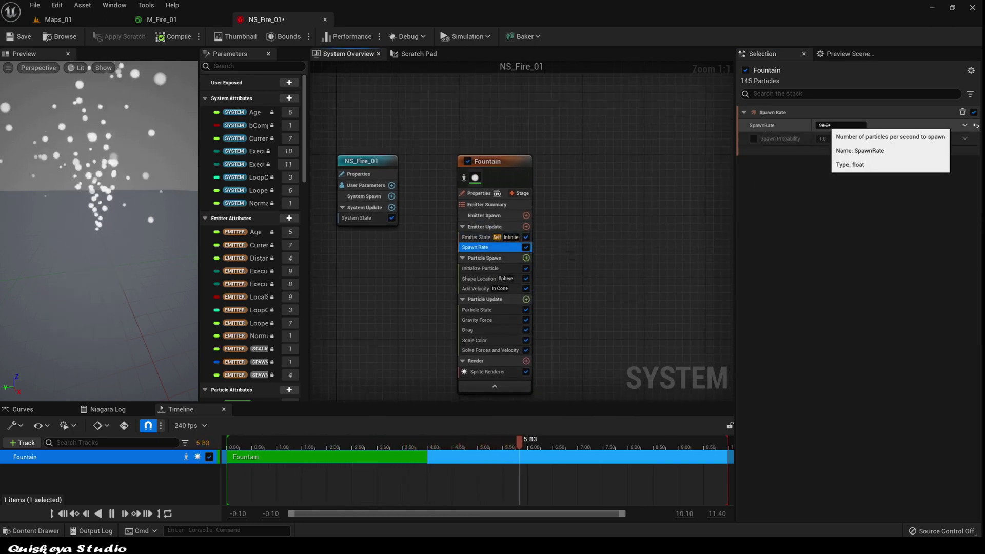
click(824, 125)
text(50)
key(Return)
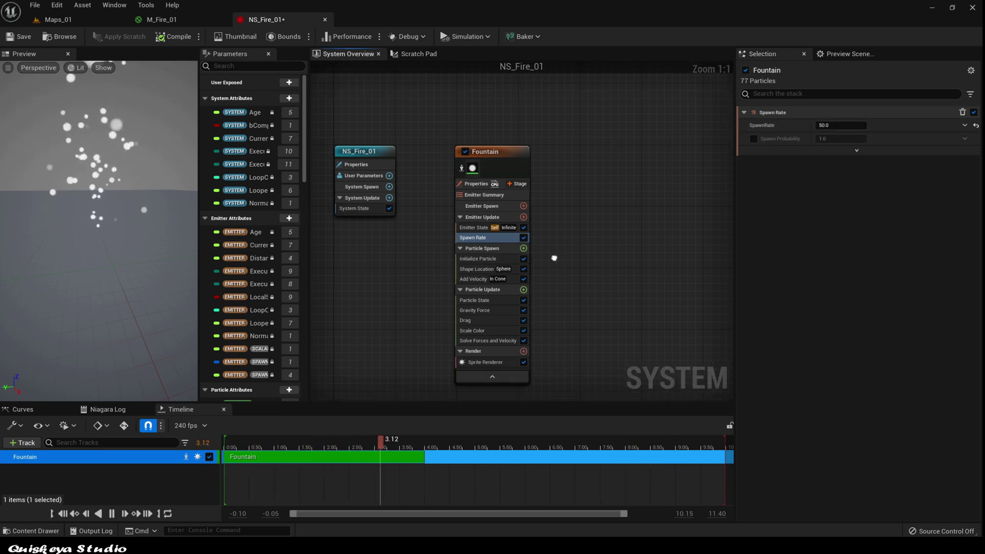
Set the Sphere Radius of the emitter's Shape Location module to 25.
click(470, 279)
click(477, 270)
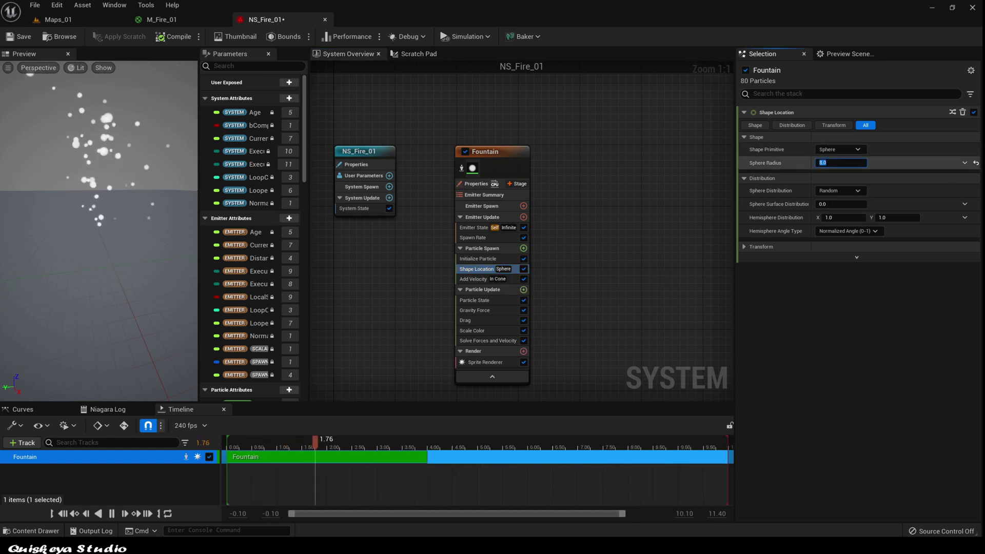
text(25)
key(Return)
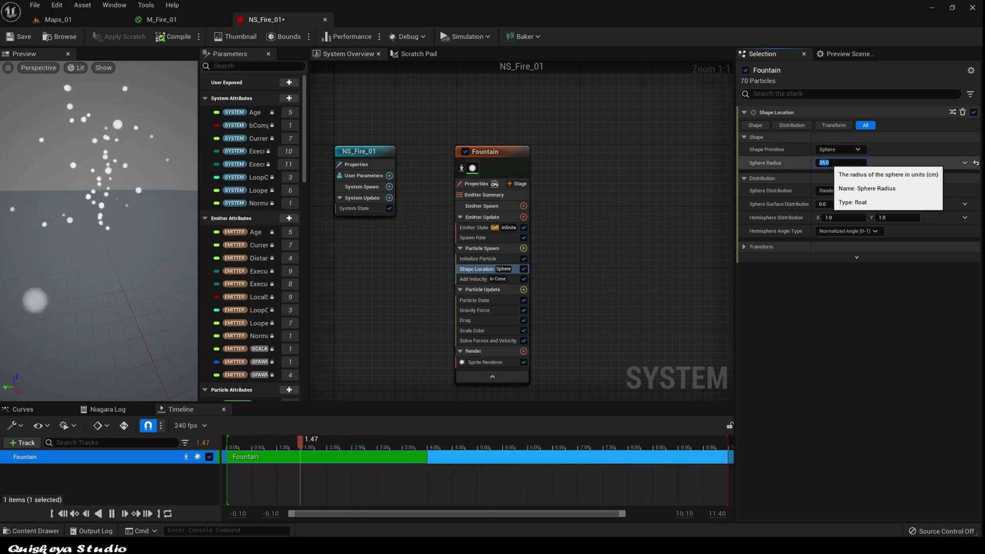
Find M_Fire_01 in the Materials folder and assign it as the Sprite Renderer's material in NS_Fire_01.
click(492, 362)
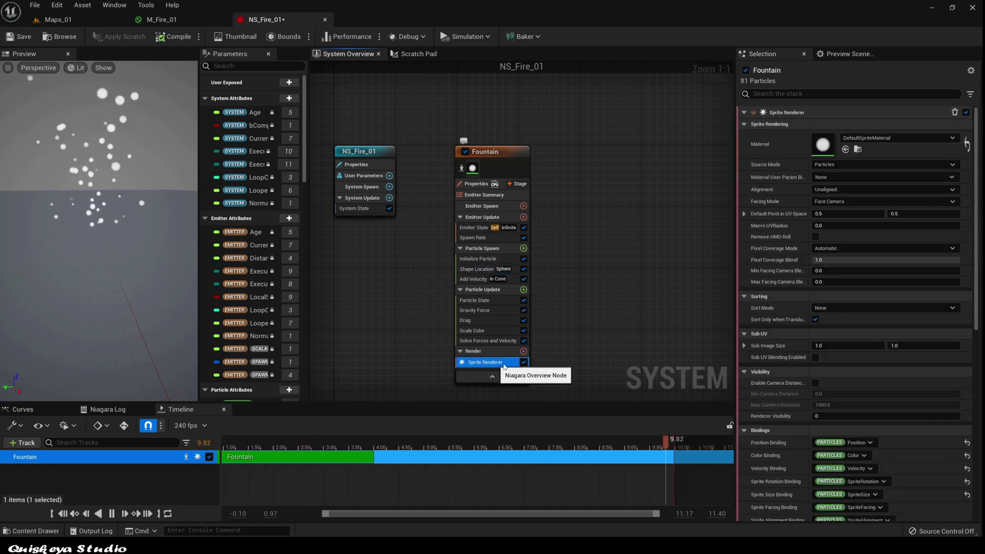
click(180, 20)
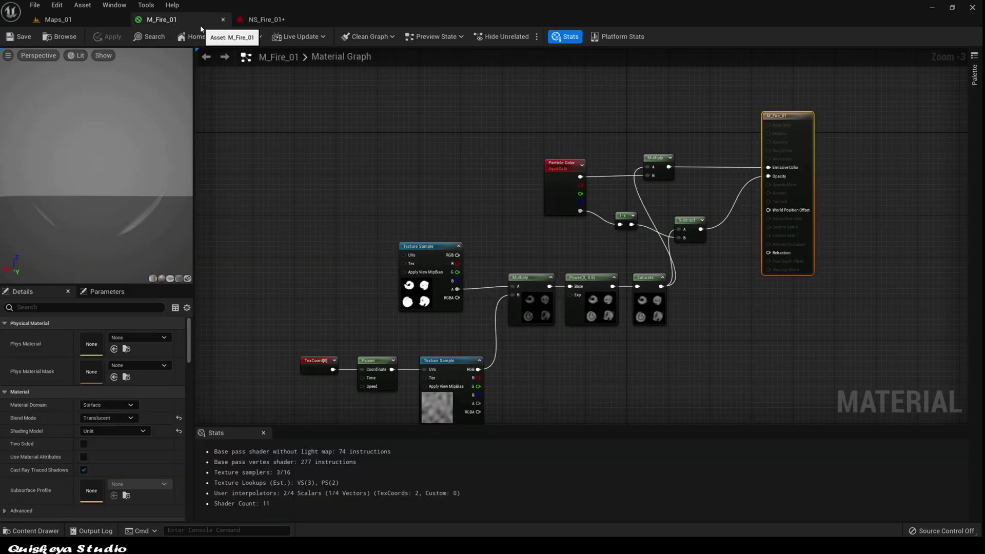
click(59, 40)
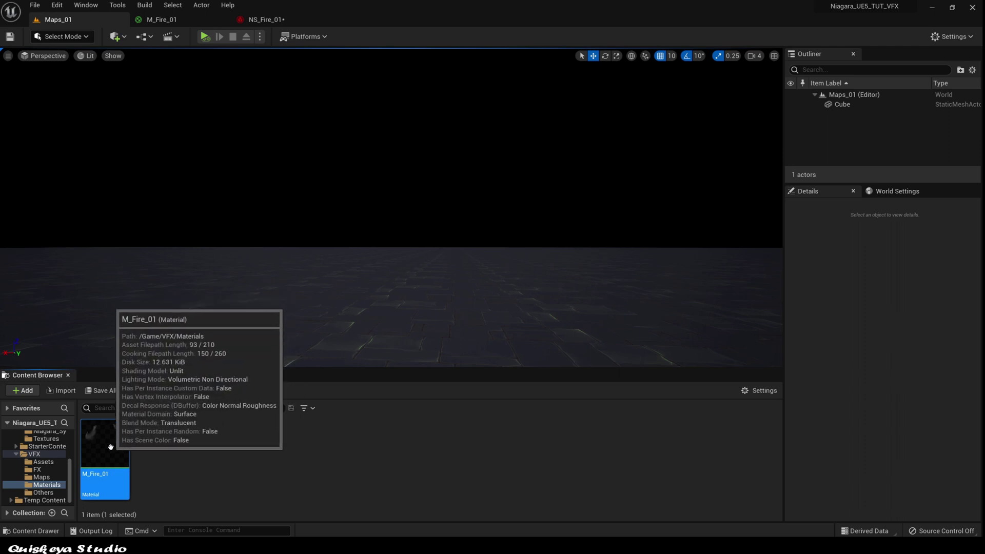
click(259, 20)
click(845, 150)
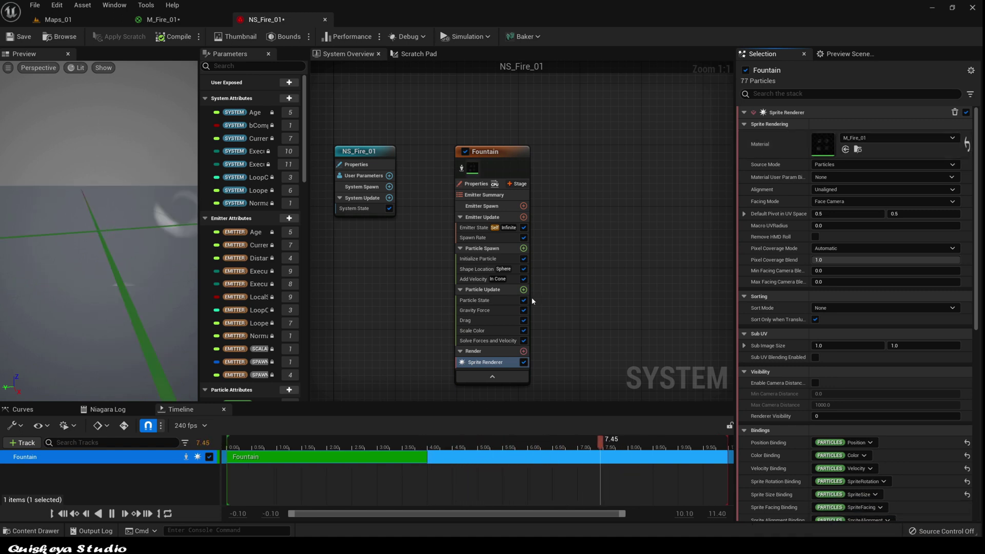
Delete the Gravity Force and Drag modules from the Fountain emitter's Particle Update stage.
click(485, 311)
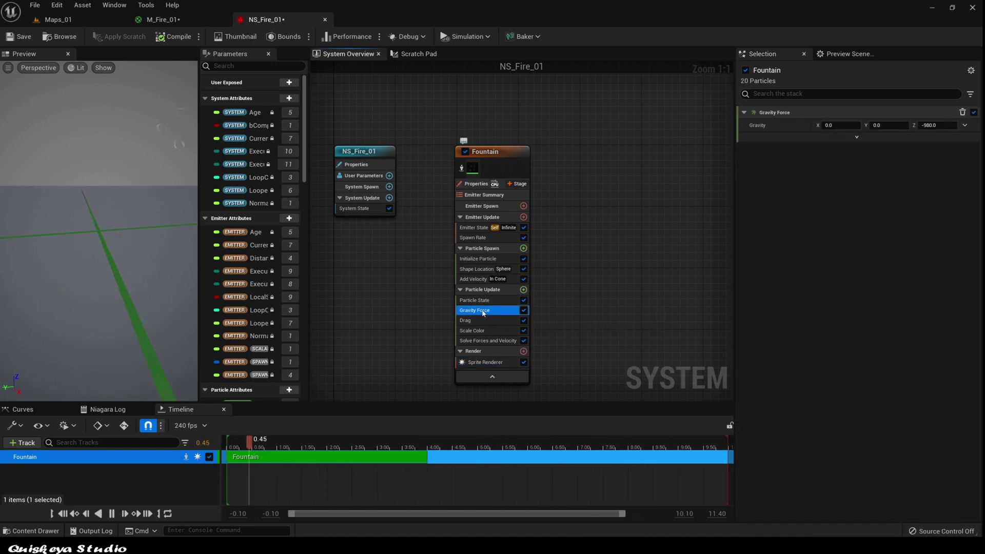
key(Delete)
click(489, 311)
key(Delete)
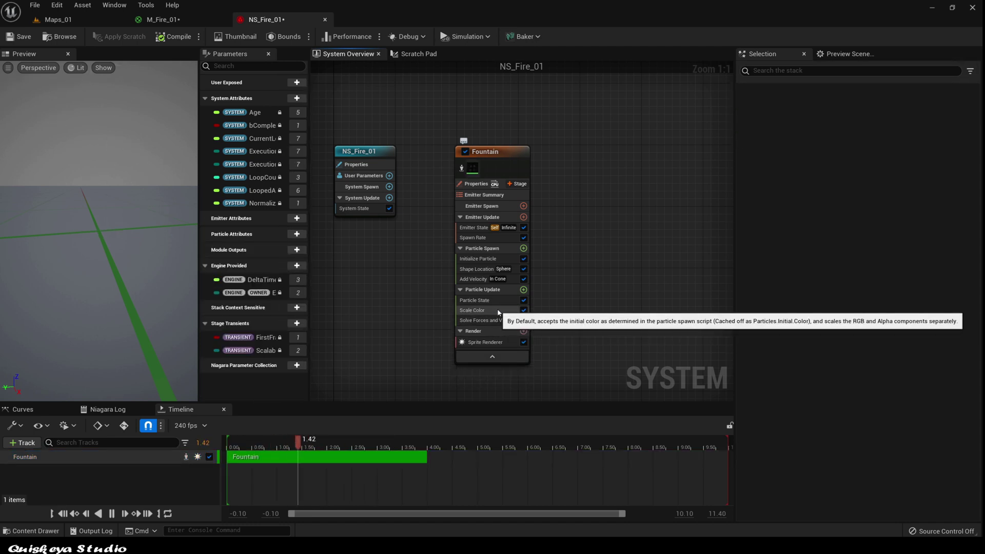
Set the Color Mode of the Initialize Particle module to Unset.
click(478, 266)
click(478, 261)
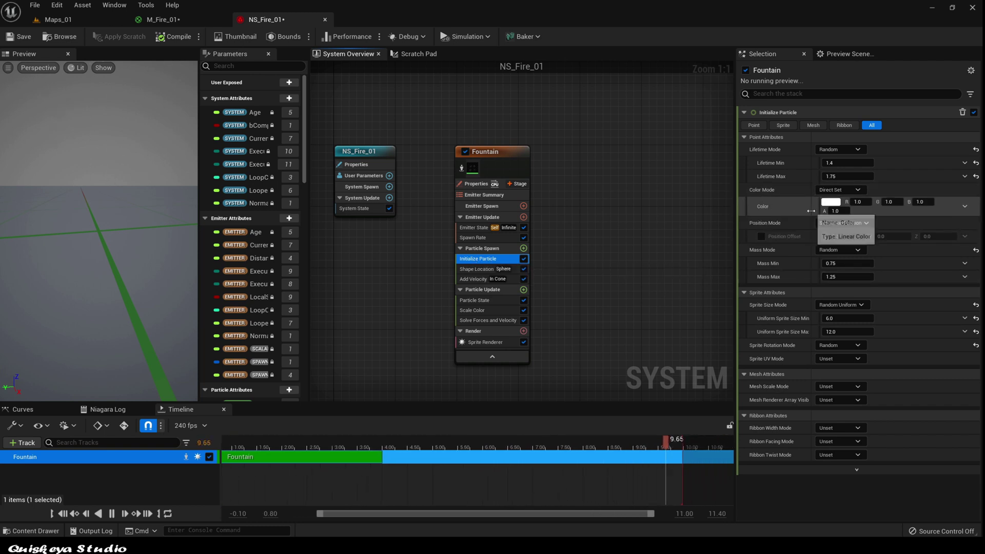
click(847, 191)
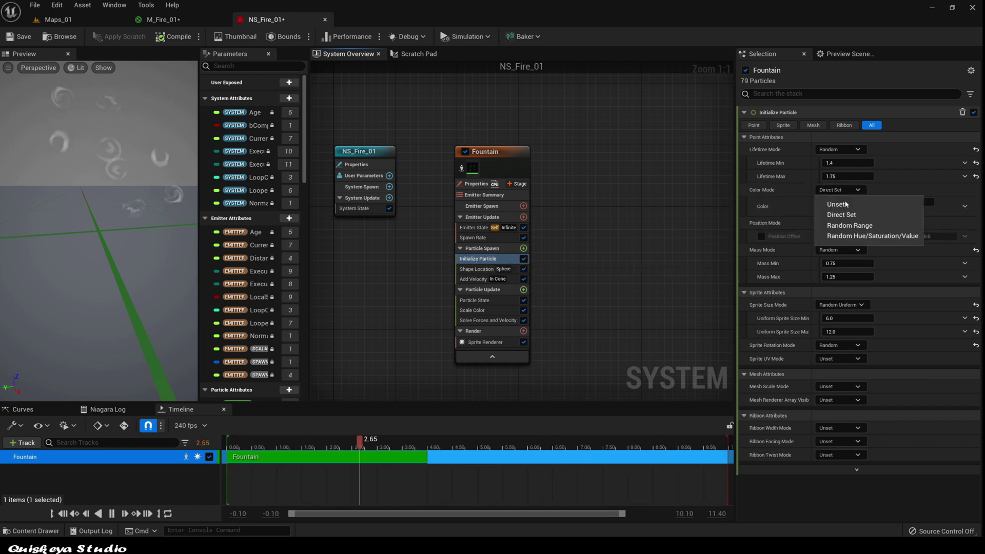
click(845, 206)
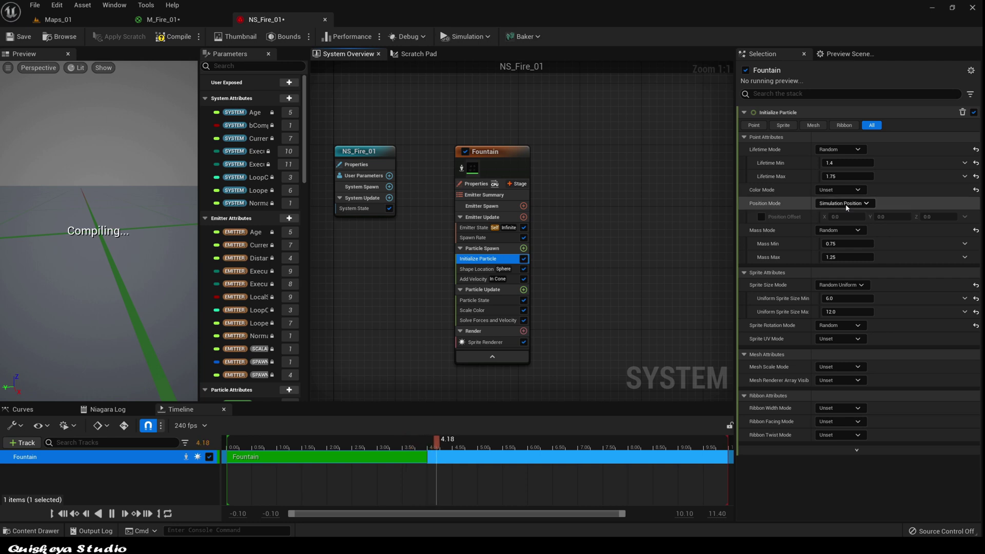
Set the particle lifetime in Initialize Particle to a minimum of 2 and a maximum of 4.
click(834, 163)
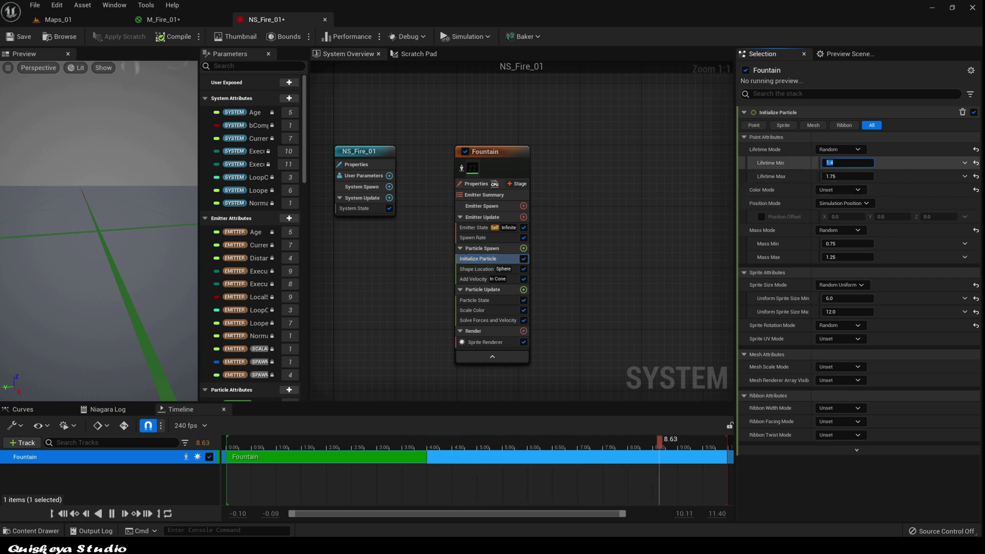
text(2)
key(Tab)
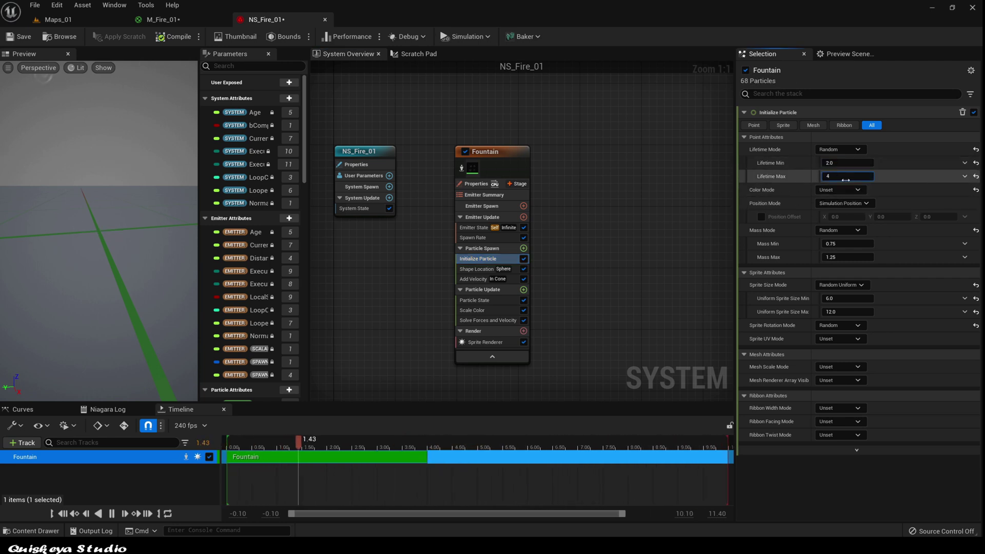
text(4)
key(Return)
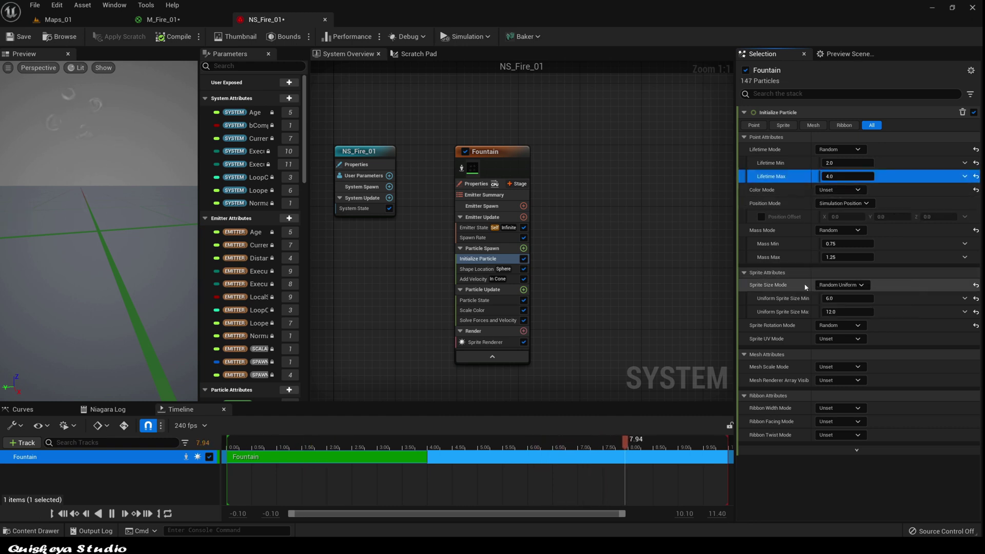
Keep Sprite Size Mode at Random Uniform and set the uniform sprite size to a minimum of 50 and a maximum of 100.
click(866, 286)
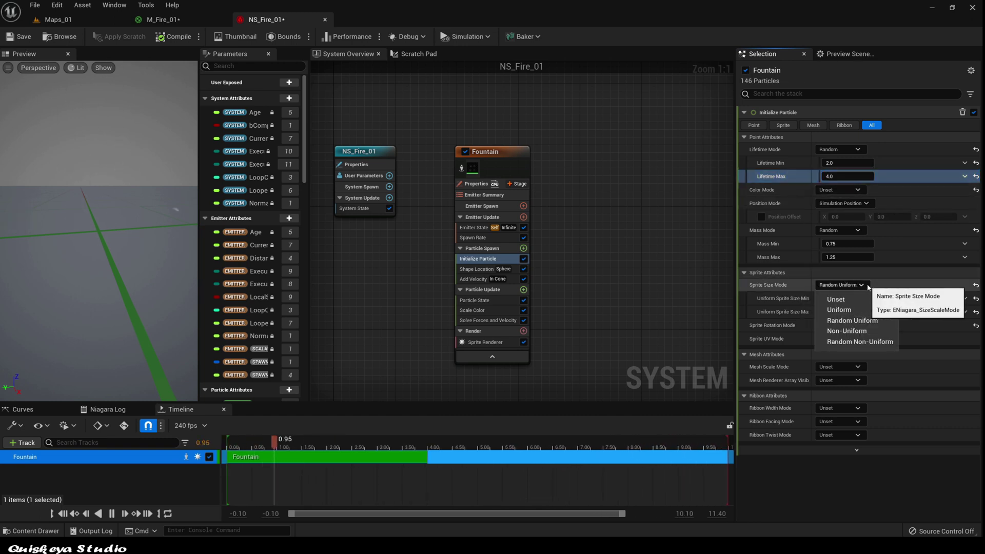
click(852, 320)
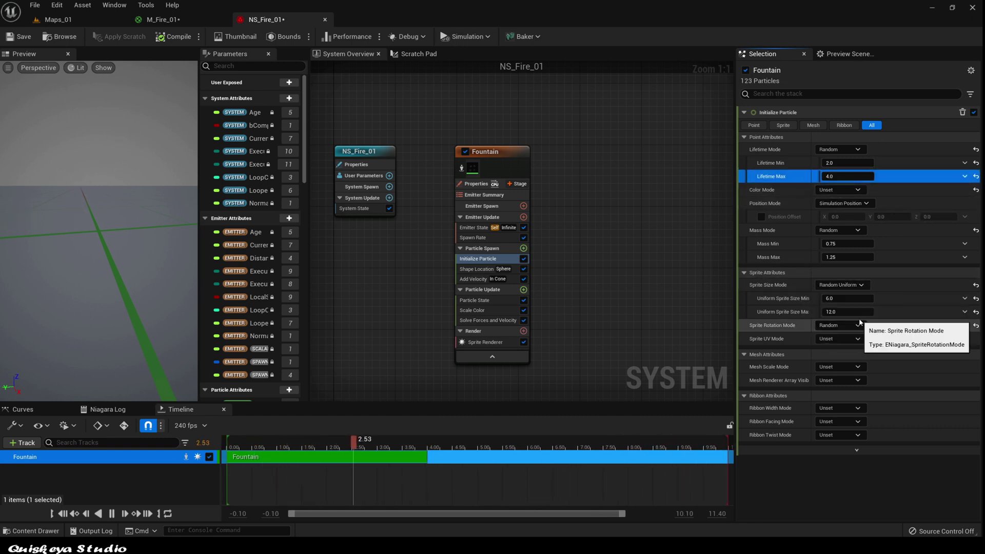
click(834, 299)
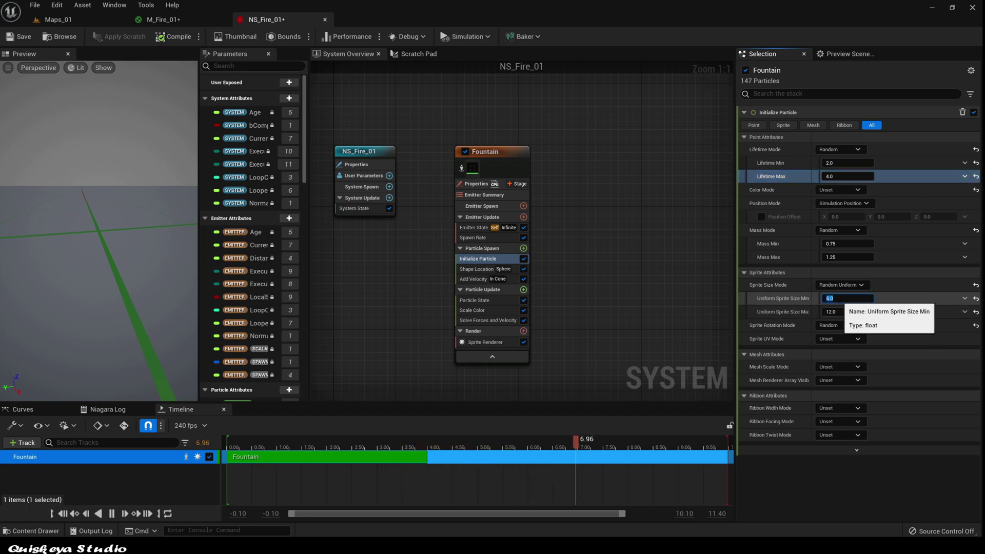
click(842, 312)
text(100)
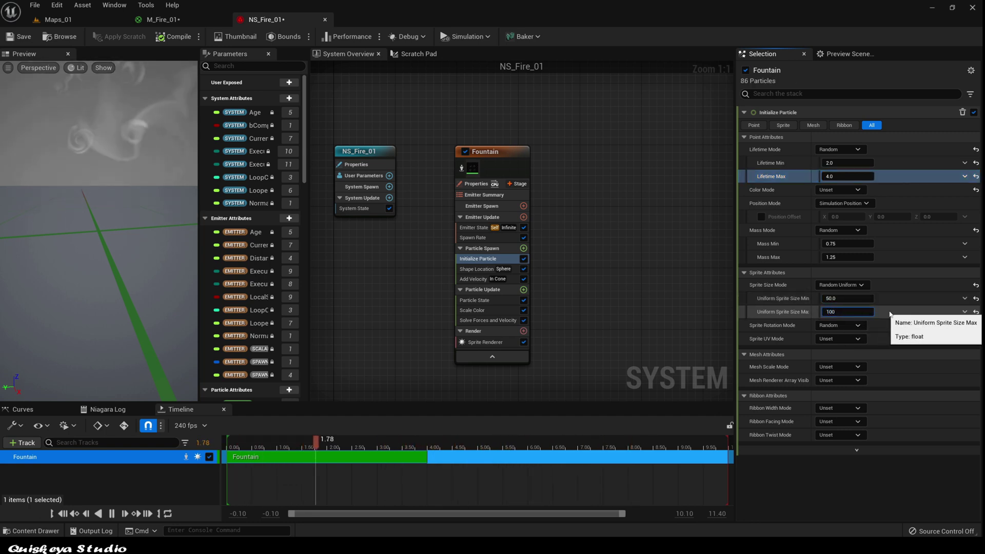
click(886, 311)
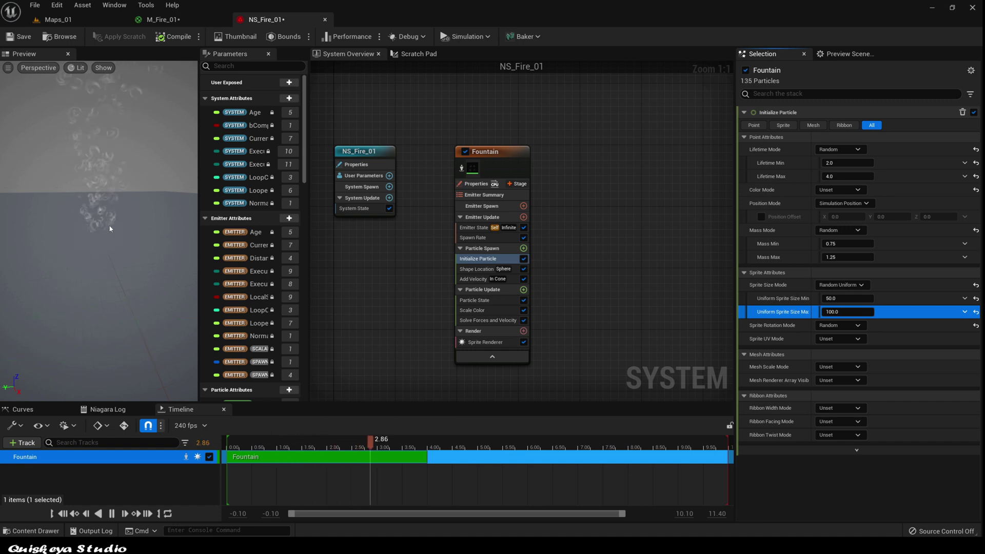
Change the Velocity Mode of the Add Velocity module to Linear.
click(473, 279)
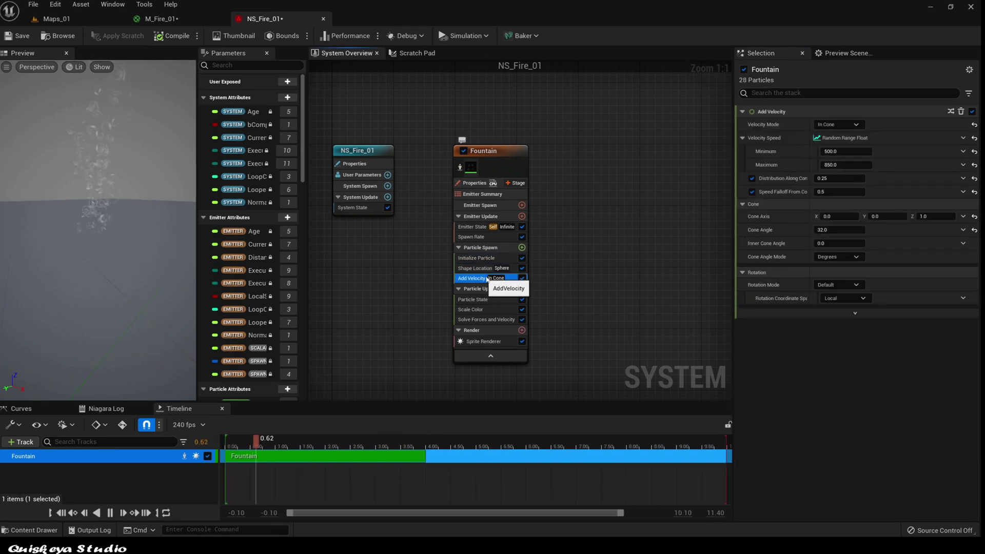
click(857, 126)
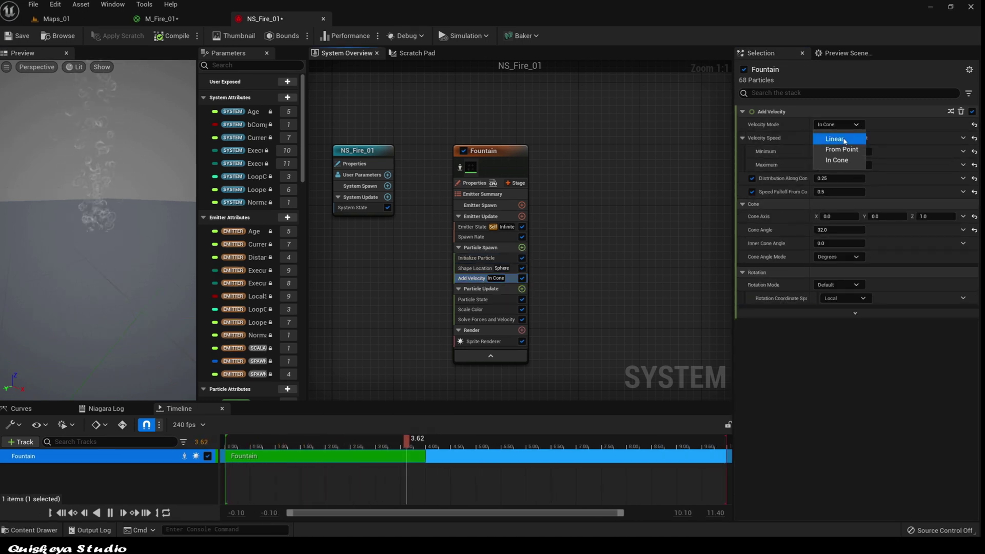
click(845, 141)
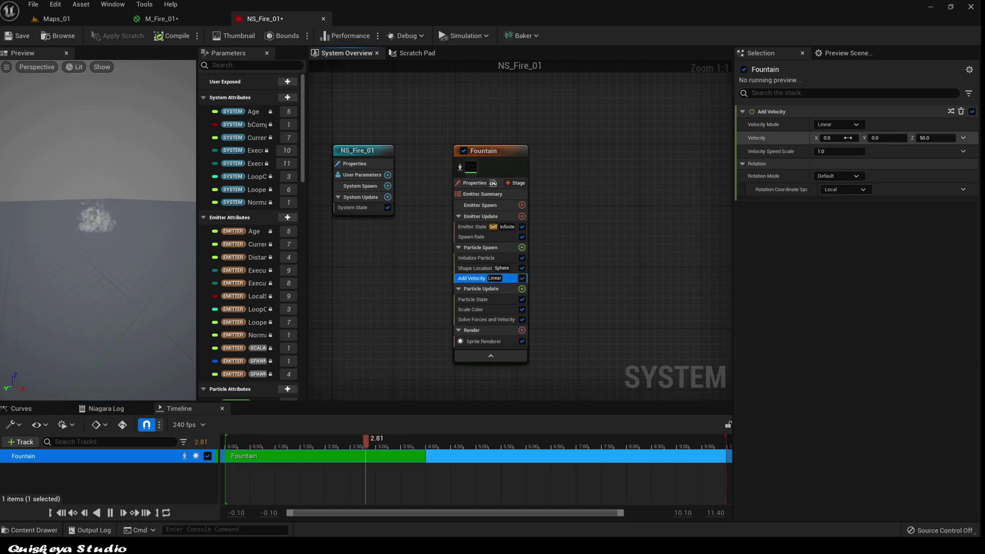
Set the Z velocity of the Add Velocity module to 200.
click(929, 138)
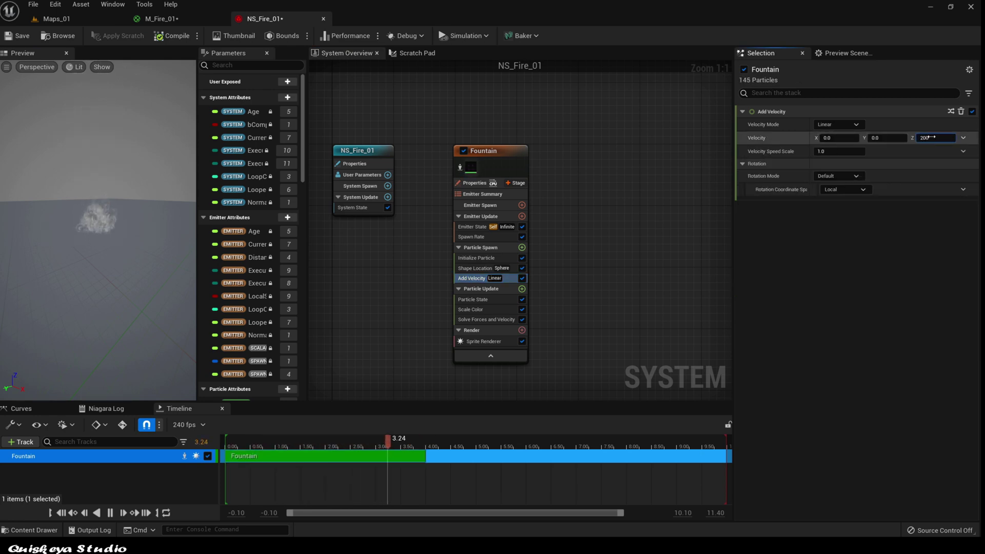
drag(121, 229, 92, 234)
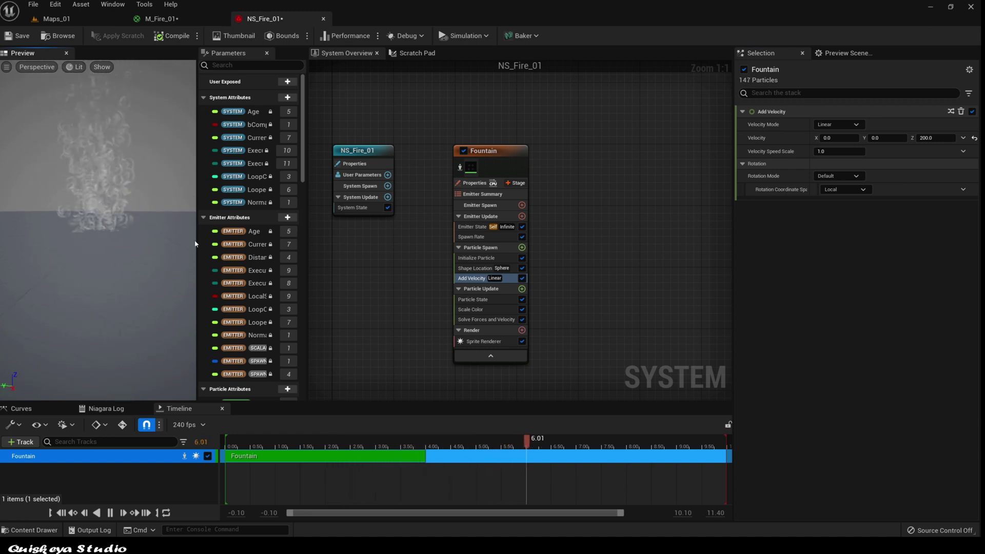
Set the Sub Image Size of the Sprite Renderer to 2 by 2.
right_drag(500, 275, 468, 256)
click(477, 323)
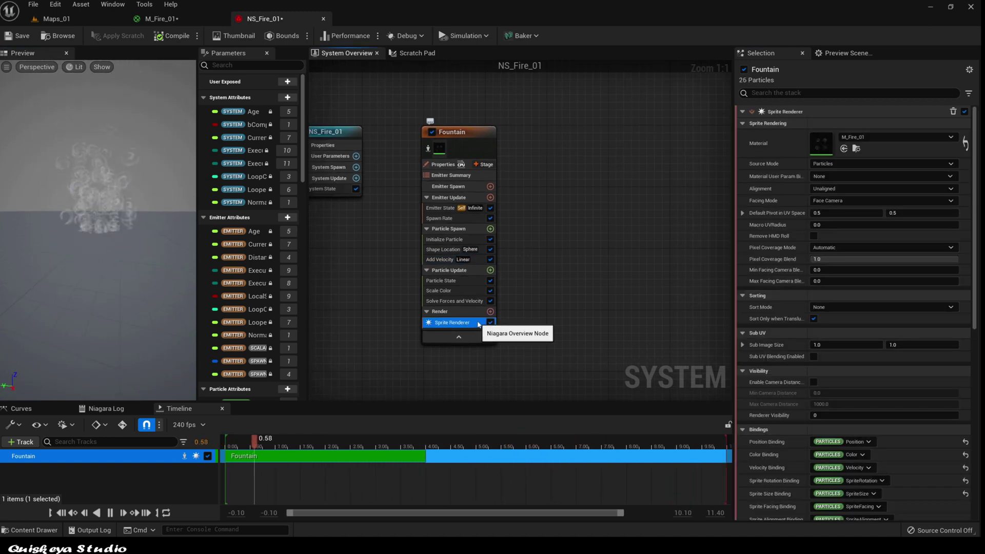
click(821, 347)
text(2)
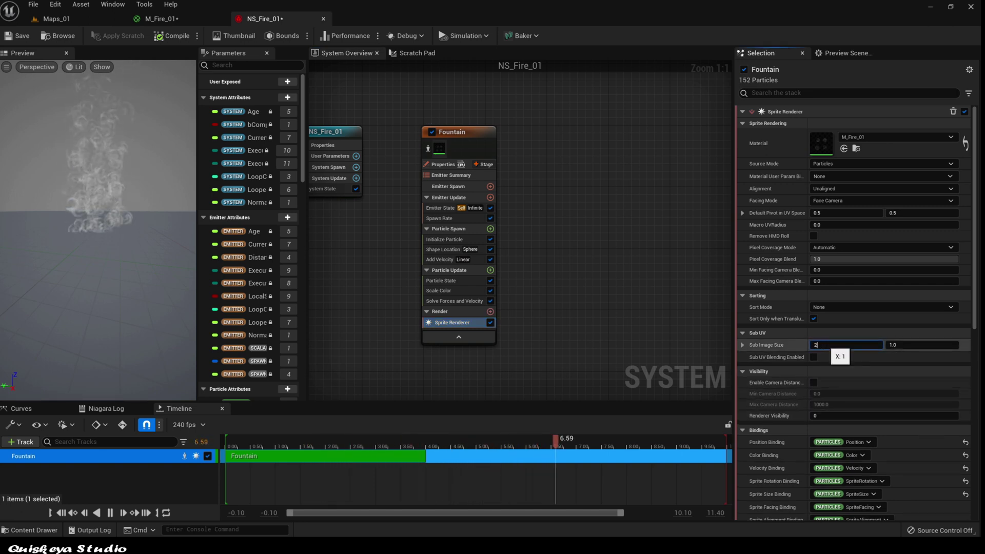
click(896, 346)
text(2)
click(887, 335)
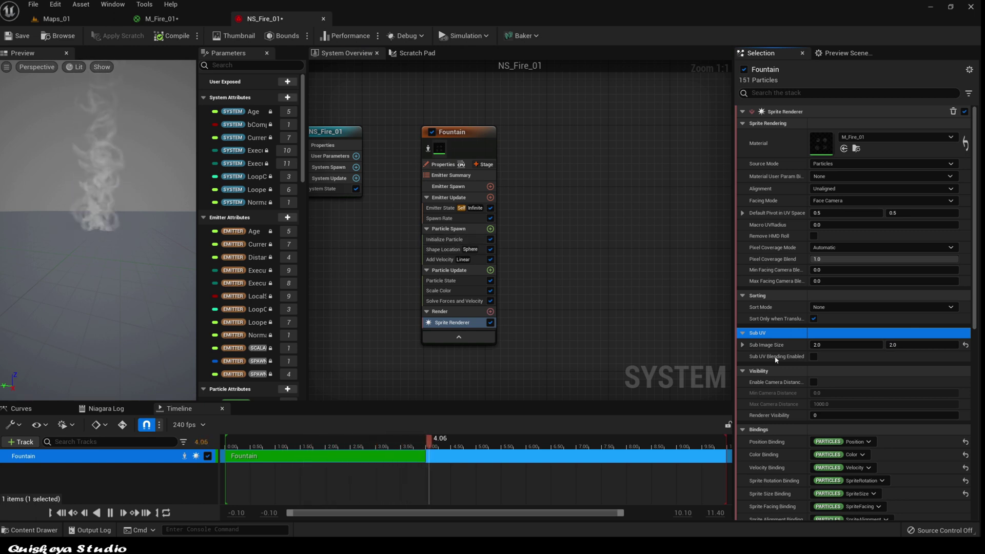
Add a Sub UVAnimation module to Particle Update and place it between Particle State and Scale Color.
click(490, 270)
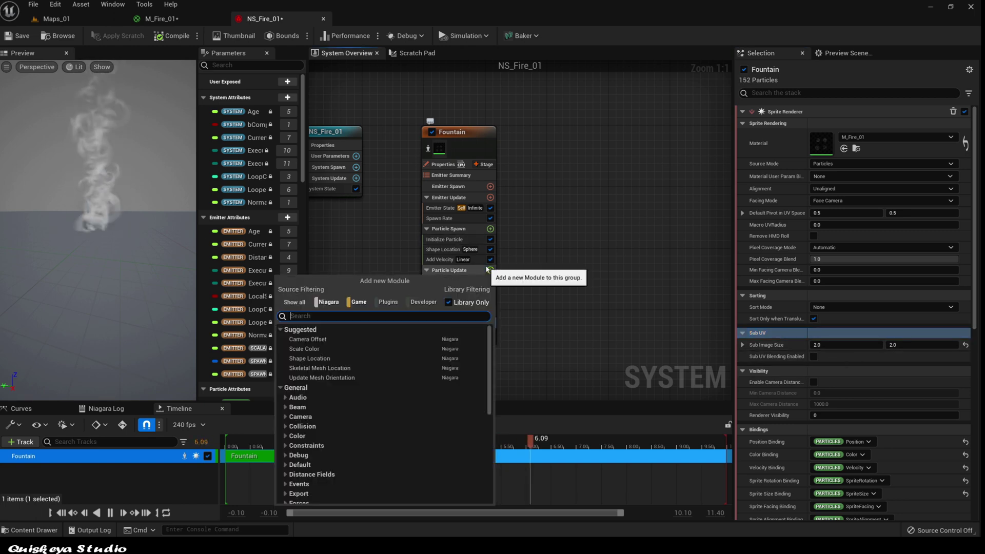
text(sub)
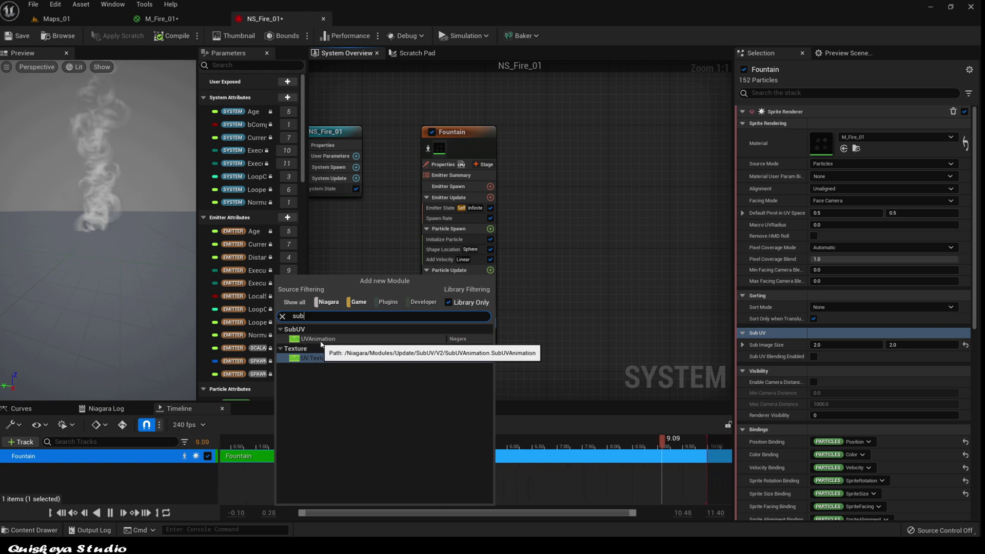
click(322, 341)
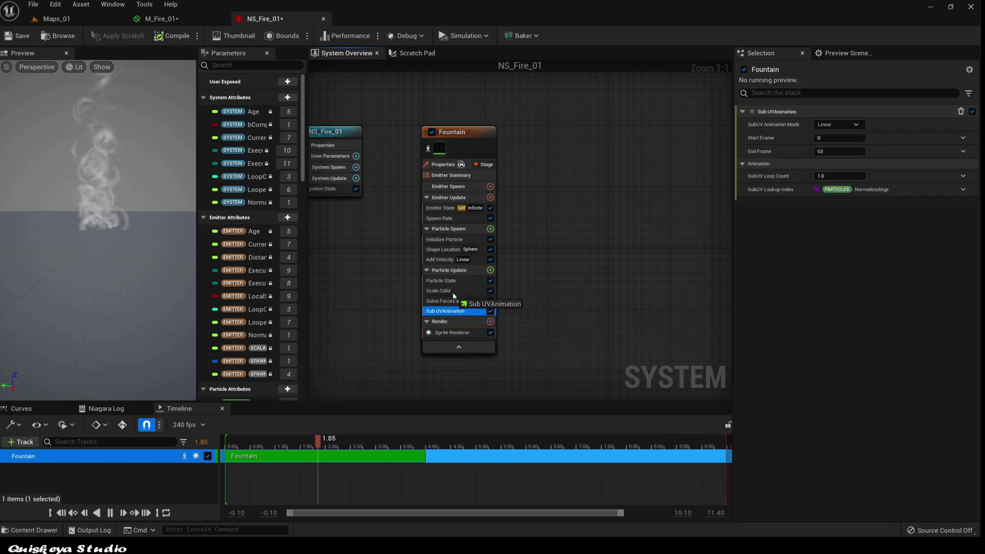
drag(453, 290, 458, 294)
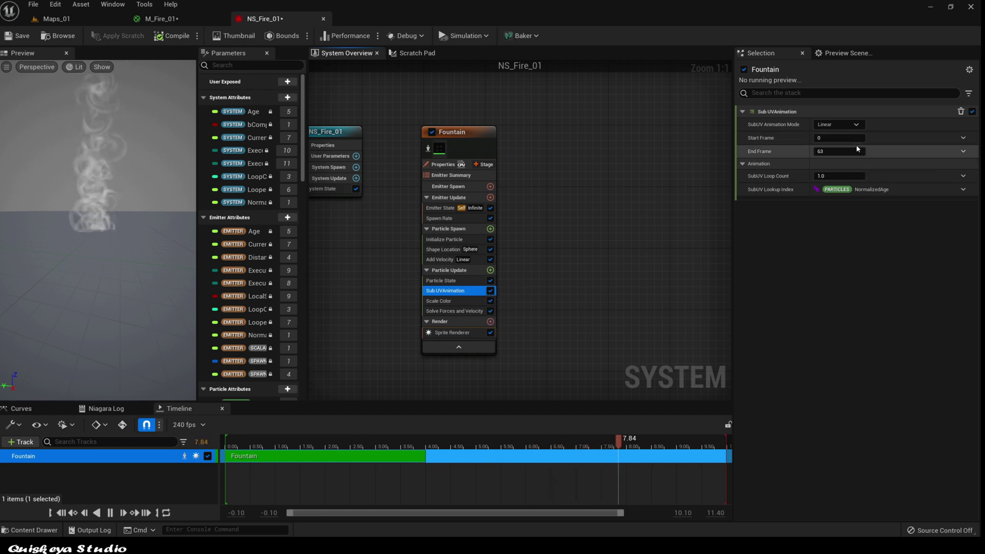
Set the End Frame of Sub UVAnimation to 4 and change its SubUV Animation Mode to Curve.
click(834, 151)
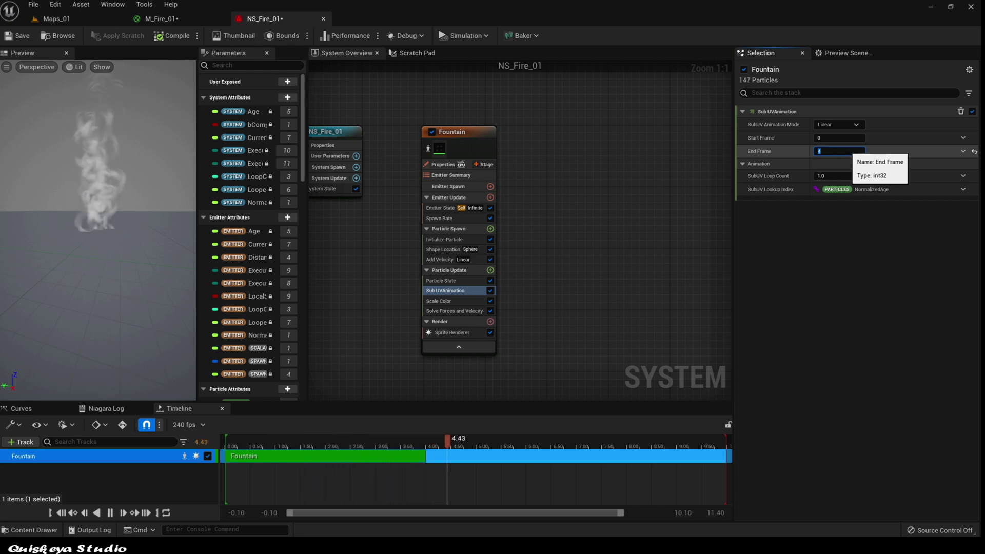
click(856, 125)
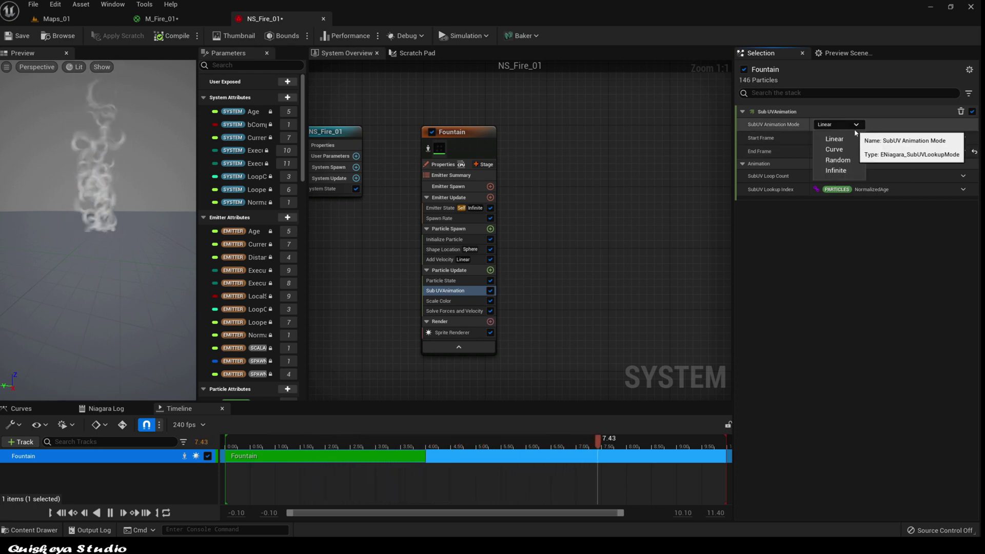
click(838, 150)
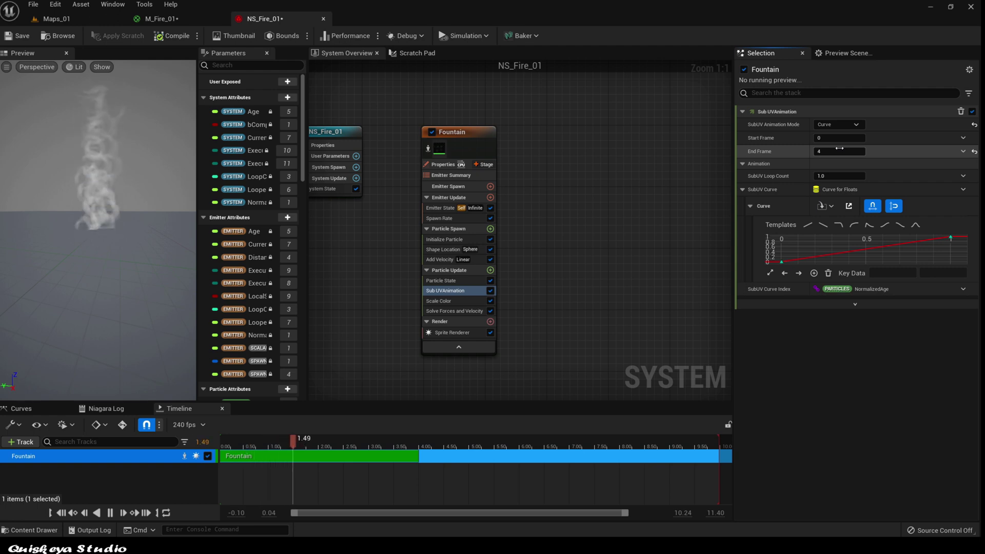
Apply the smooth rising template to the SubUV curve and set the SubUV Loop Count to 4.
click(885, 226)
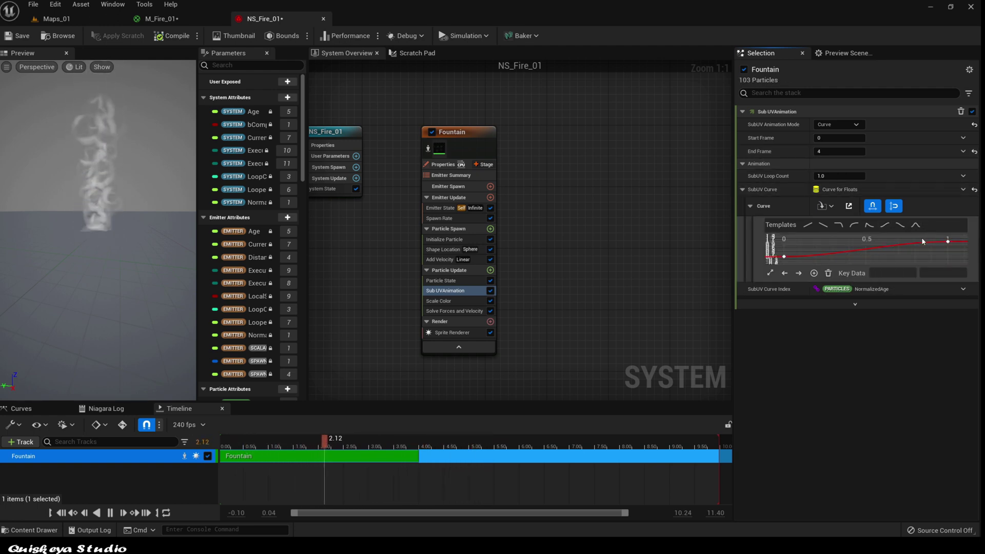
click(831, 176)
text(4)
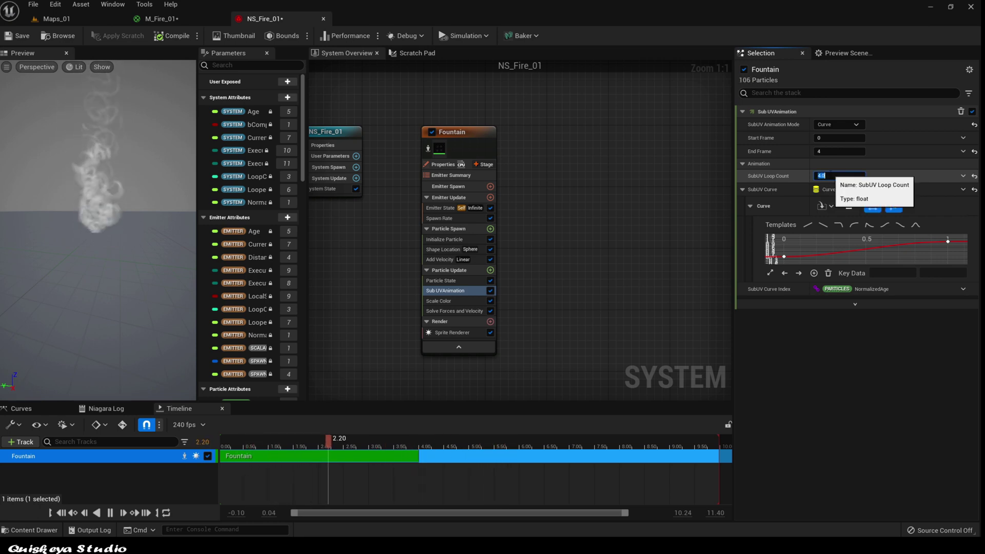
Add a Scale Sprite Size module to Particle Update and apply the Pulse Out template to its uniform curve.
click(490, 271)
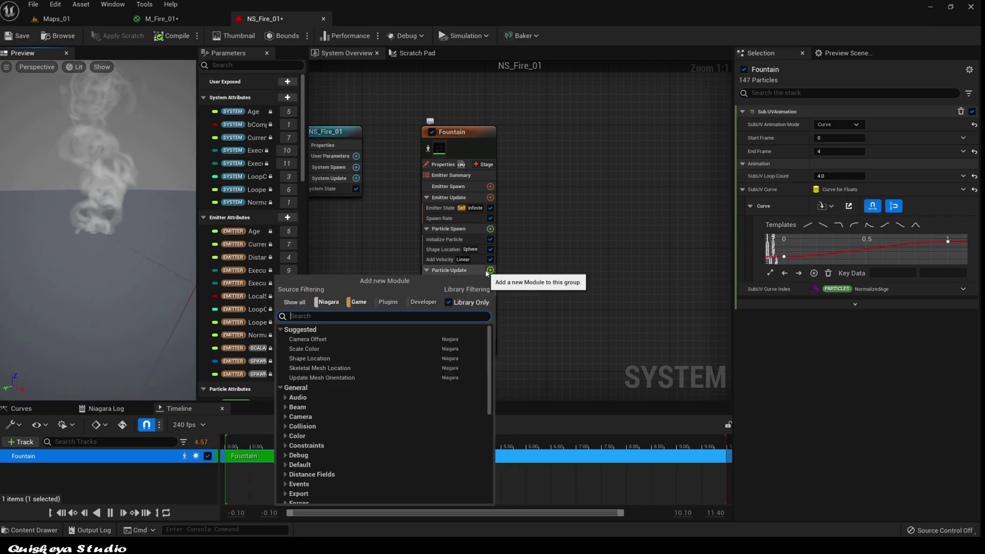
text(scal)
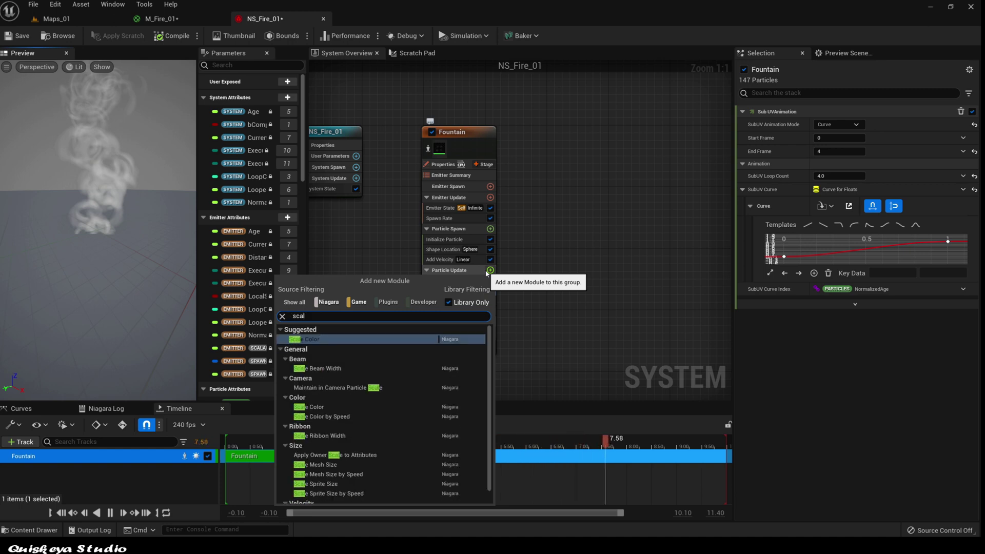
click(339, 484)
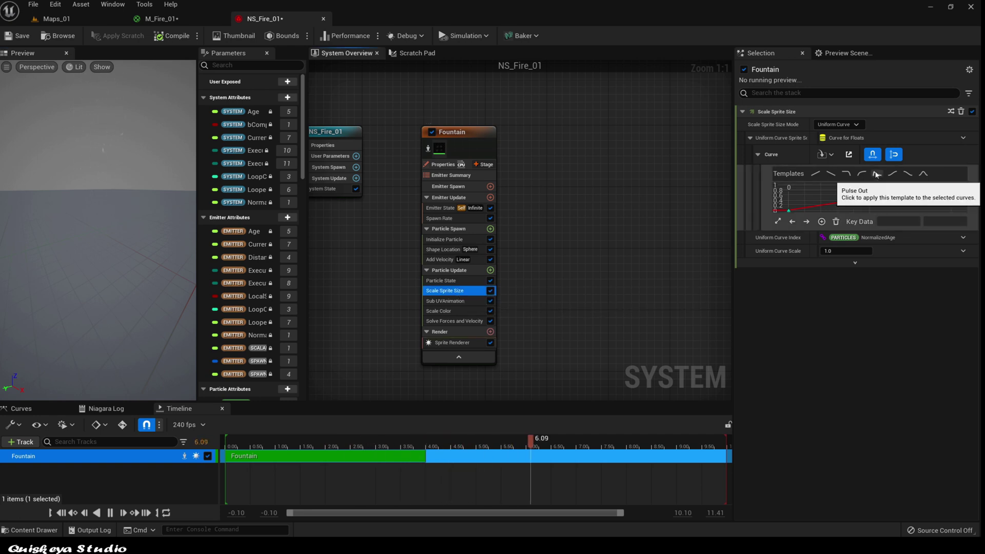
click(876, 175)
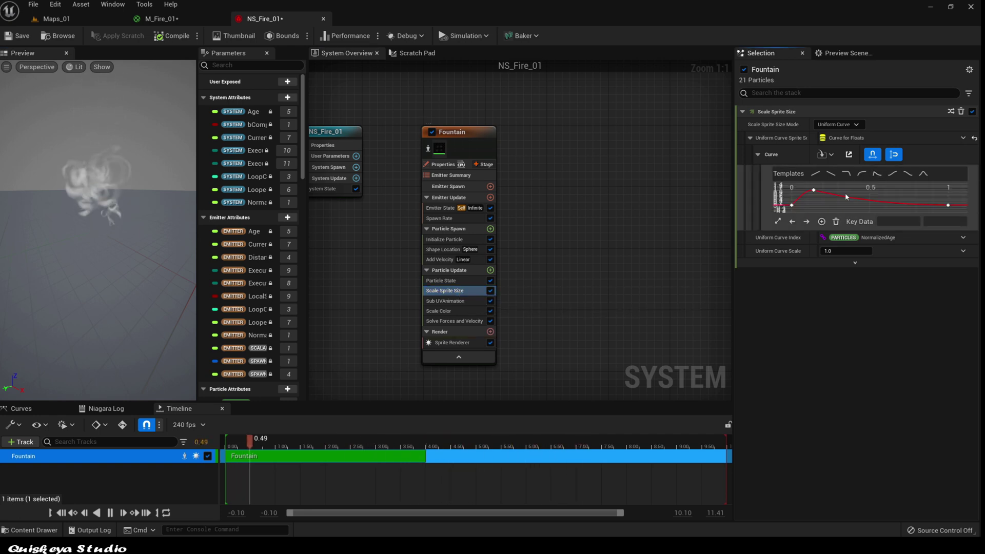
Set the peak key of the Scale Sprite Size curve to a value of 2.5 and give it Break tangents.
click(814, 191)
click(939, 222)
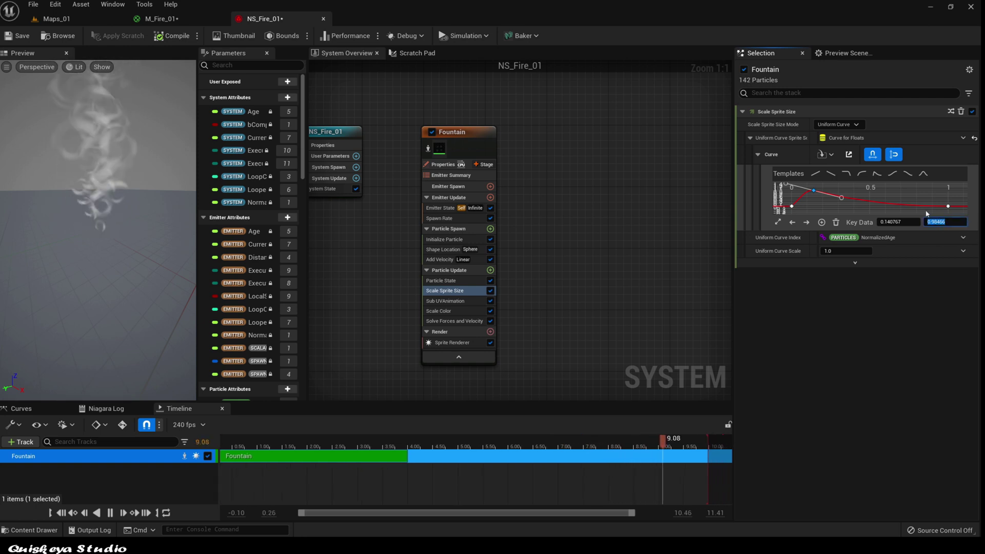
text(2.5)
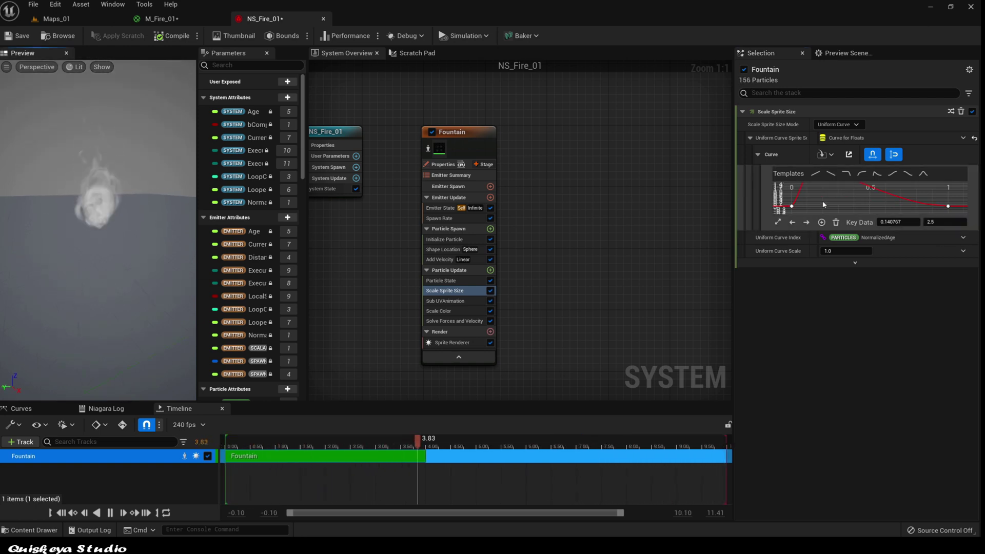
click(778, 223)
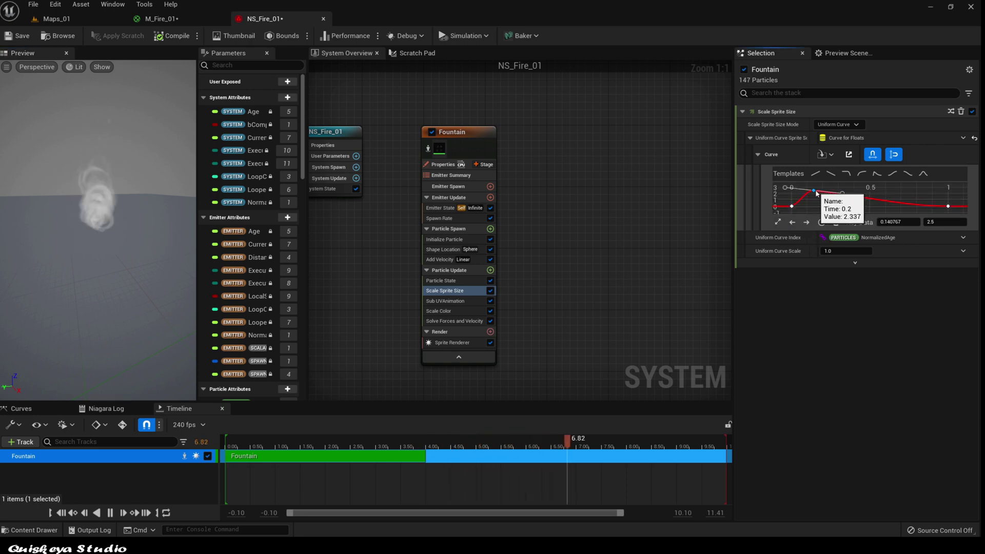
right_click(816, 194)
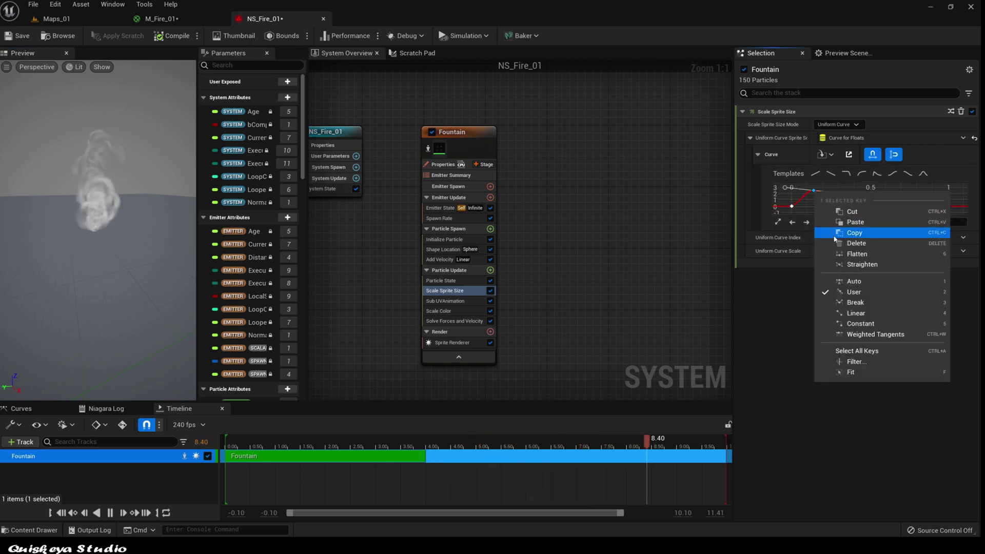
click(857, 302)
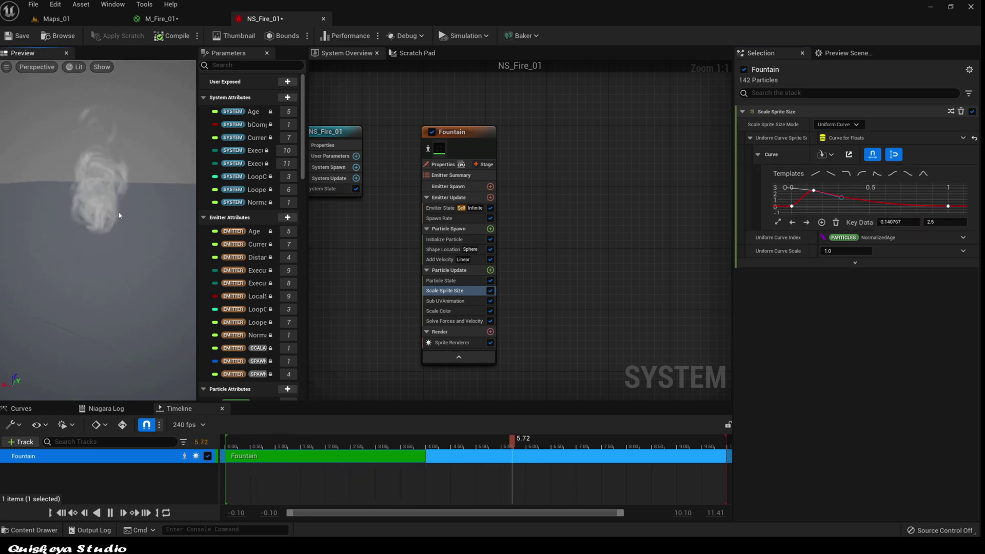
Switch Scale Color to RGBA Linear Color Curve and make its first color stop orange with saturation 1 and Value 100.
click(445, 312)
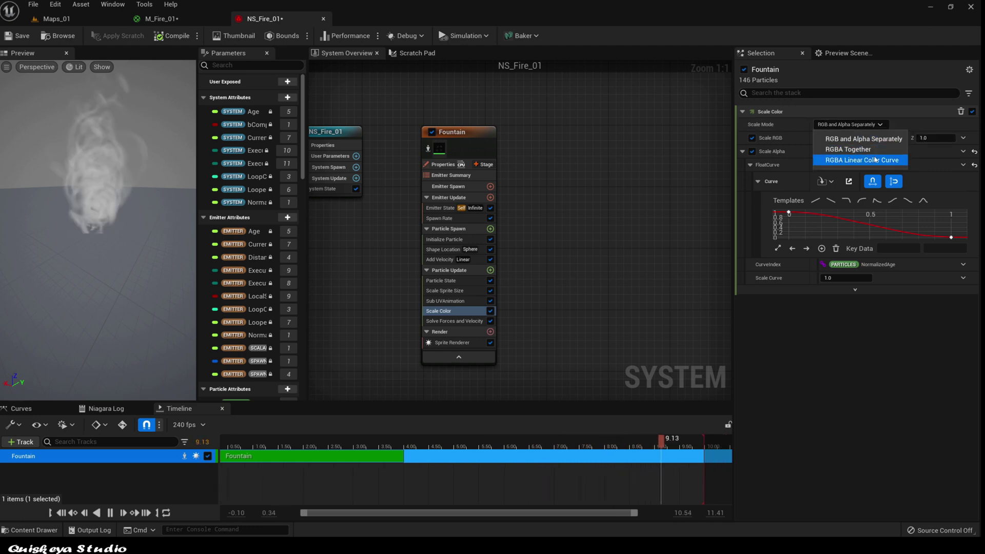
click(875, 161)
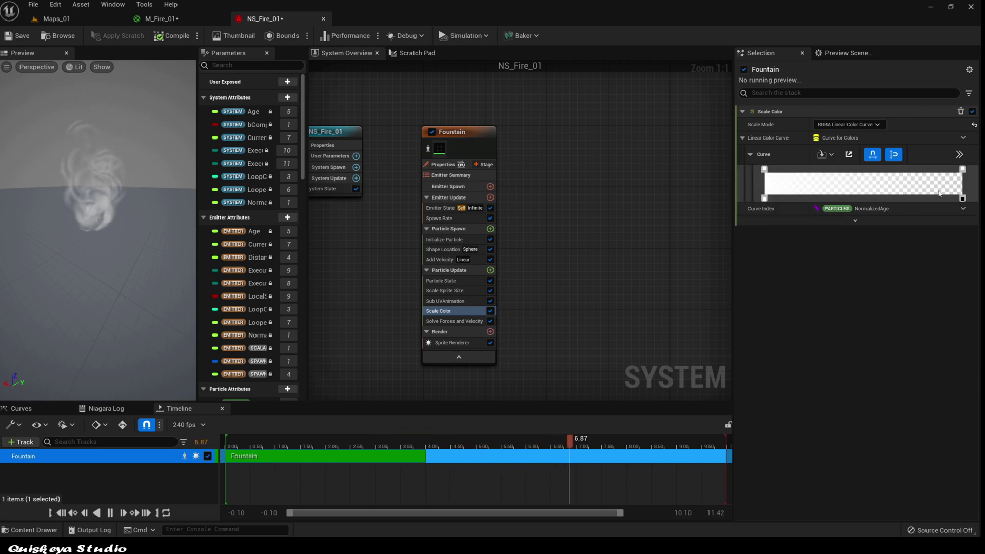
double_click(766, 170)
drag(846, 256, 888, 266)
text(100)
key(Return)
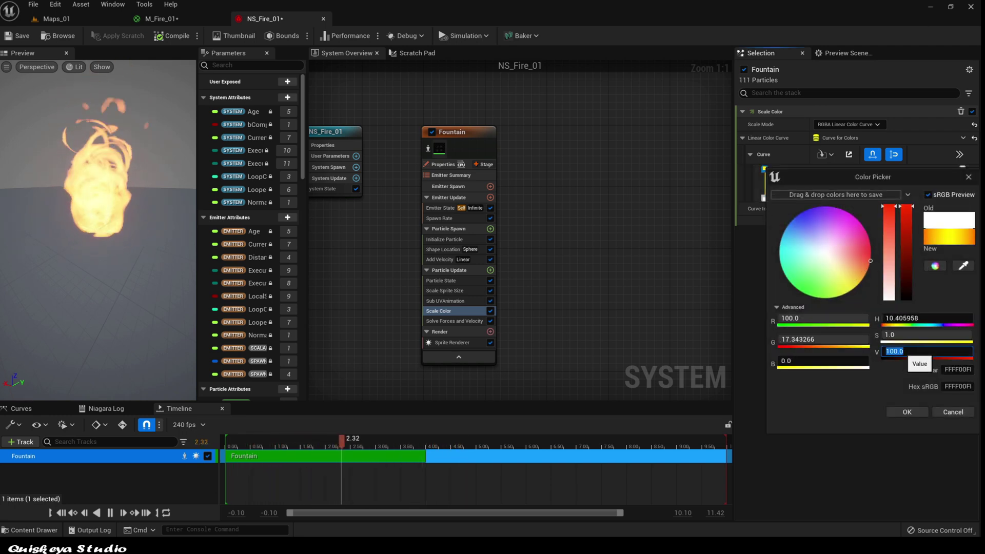
click(920, 410)
Add a second color stop at about 0.195 on the Scale Color gradient and set its color Value to 200.
right_click(807, 171)
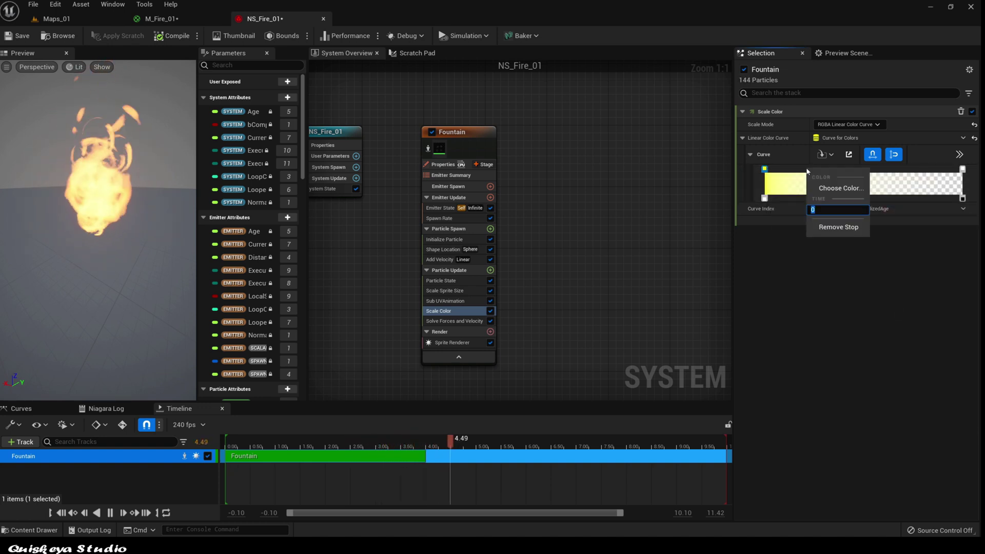
click(806, 172)
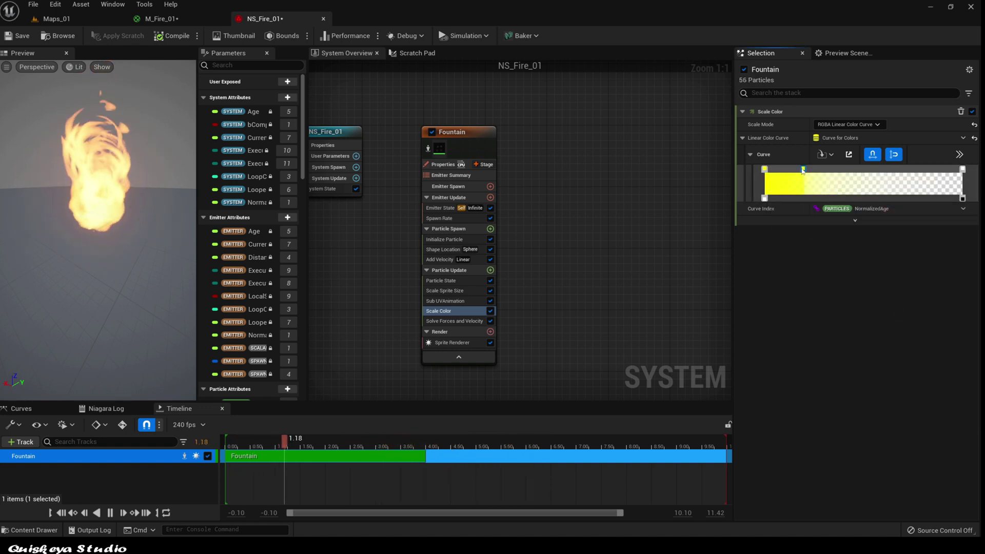
double_click(803, 170)
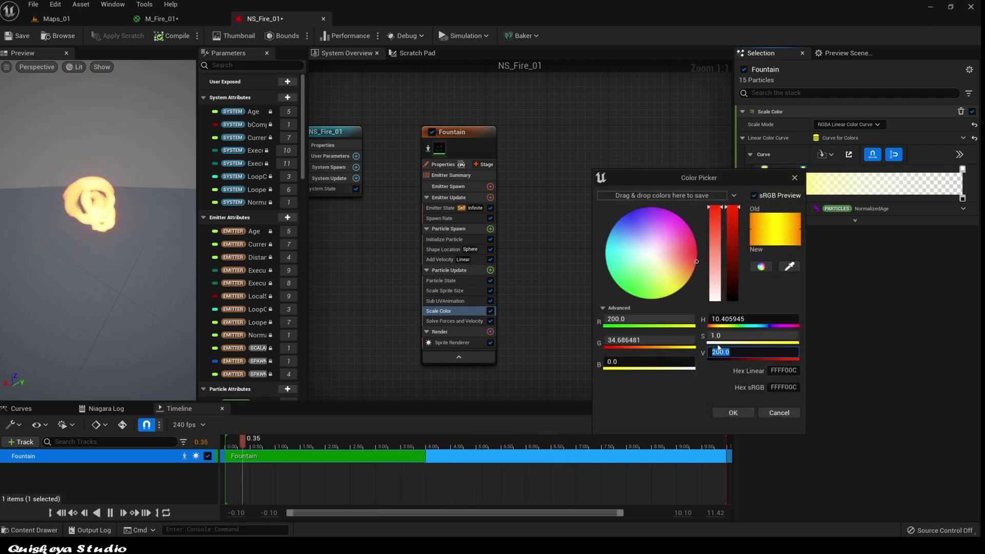
text(200)
key(Return)
click(742, 412)
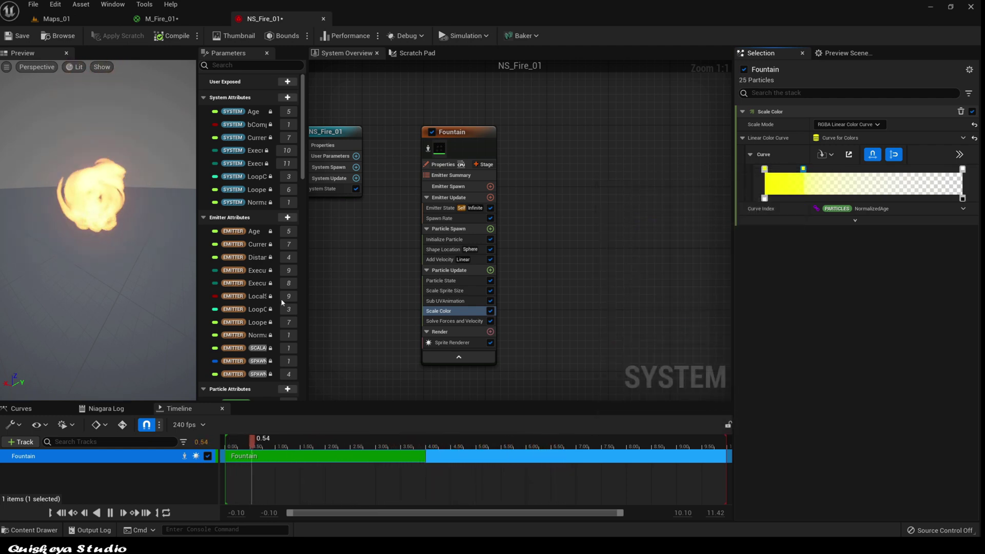
Add an opacity stop just before the middle of the Scale Color gradient and set its opacity to 0.8.
right_click(847, 200)
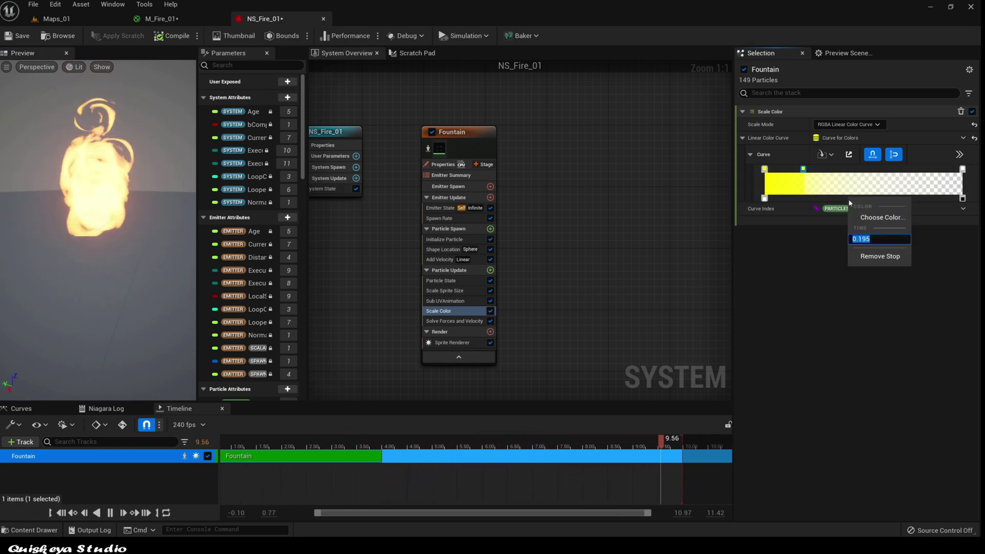
click(847, 199)
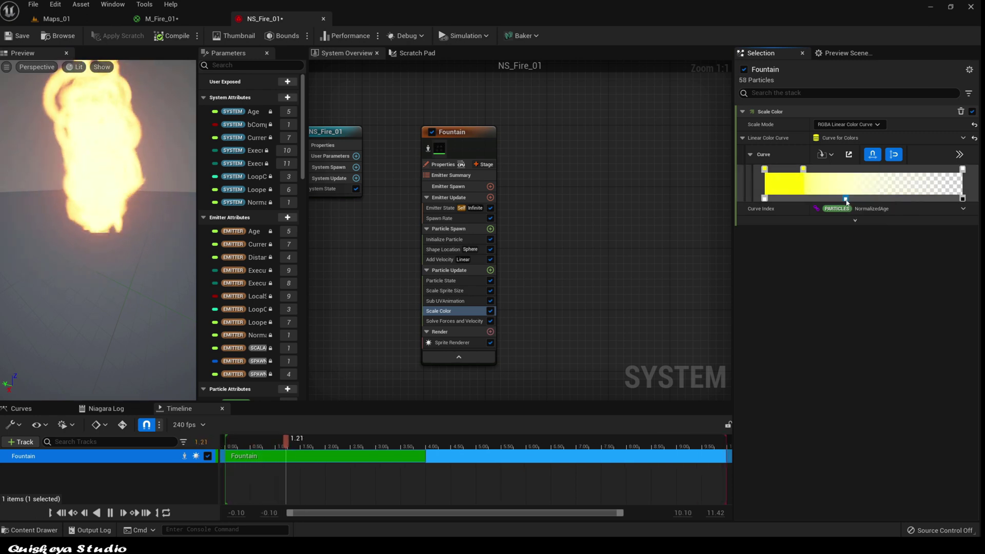
double_click(845, 199)
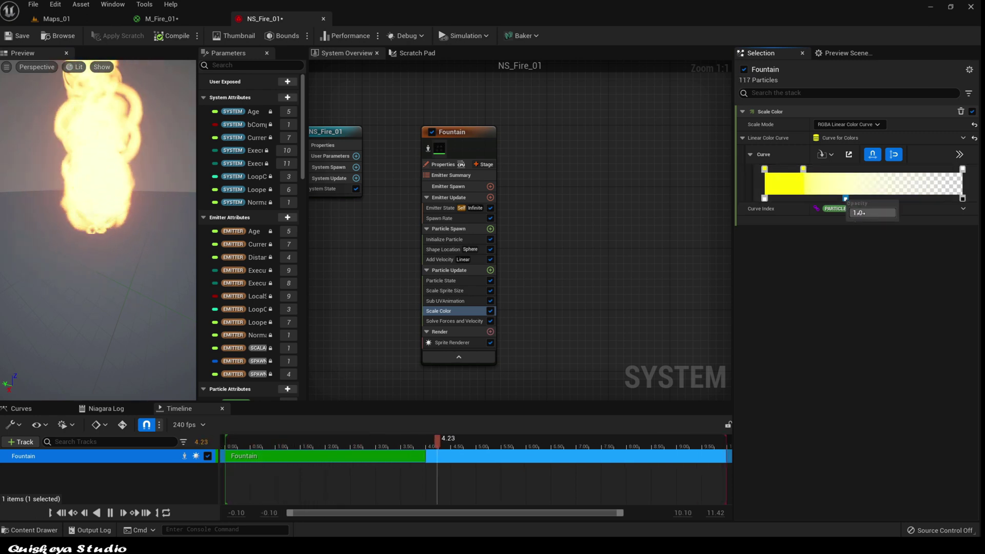
key(Return)
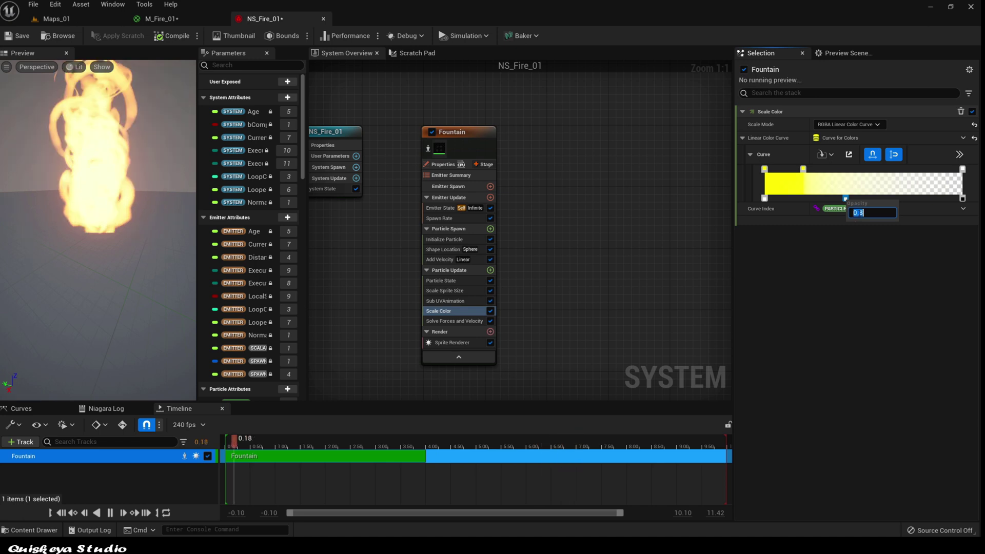
click(827, 250)
drag(128, 212, 180, 221)
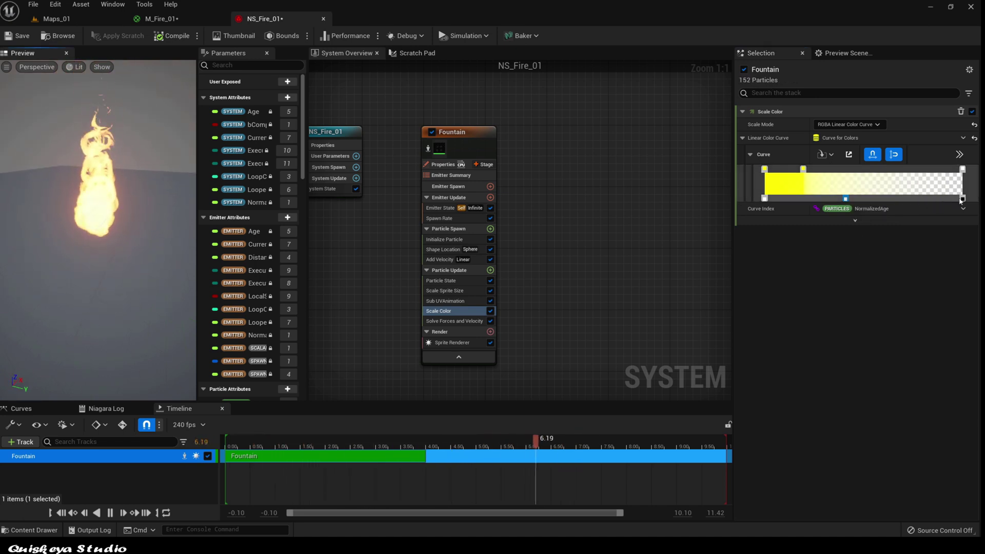
Add a black color stop above the middle opacity stop of the Scale Color gradient and shift the first stop's hue to about 6.2.
click(845, 169)
double_click(846, 170)
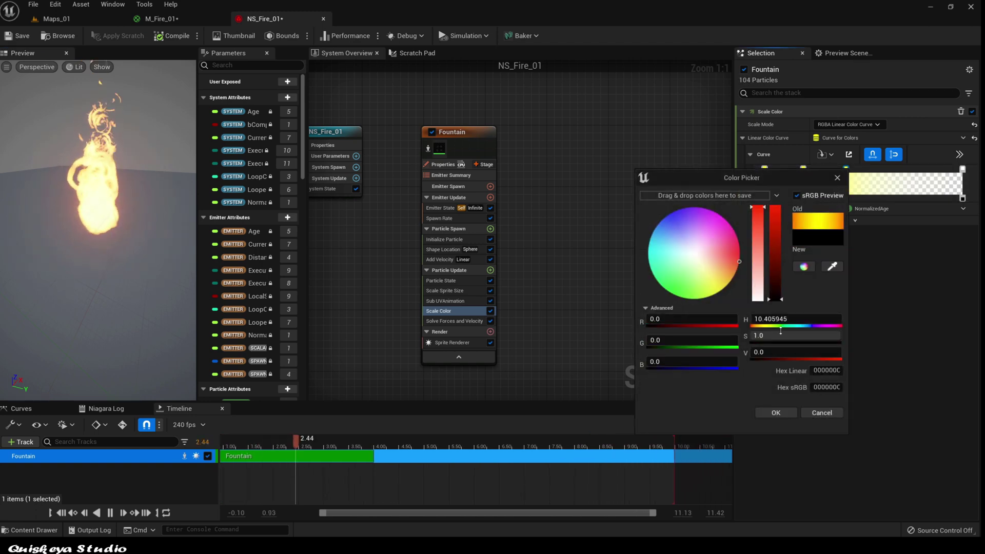
click(778, 411)
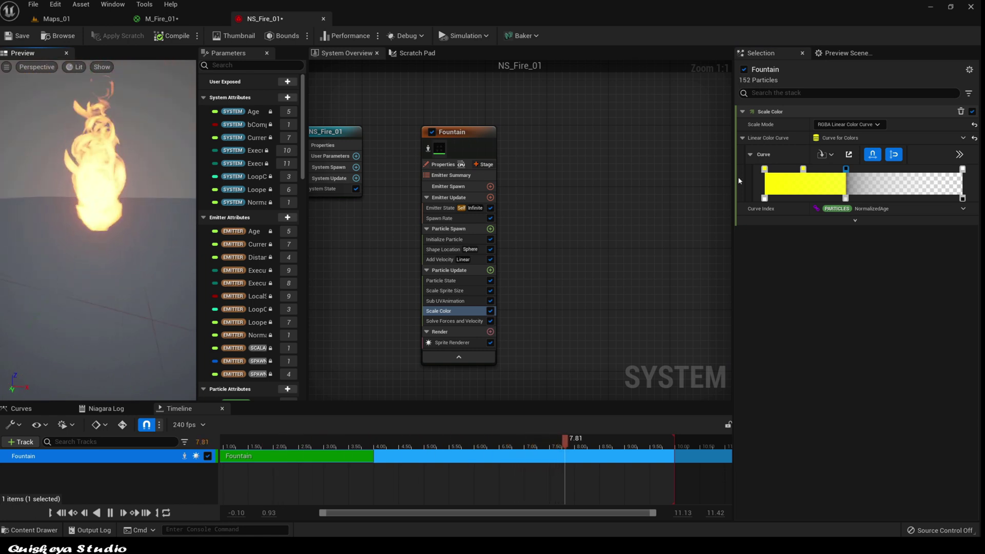
double_click(764, 169)
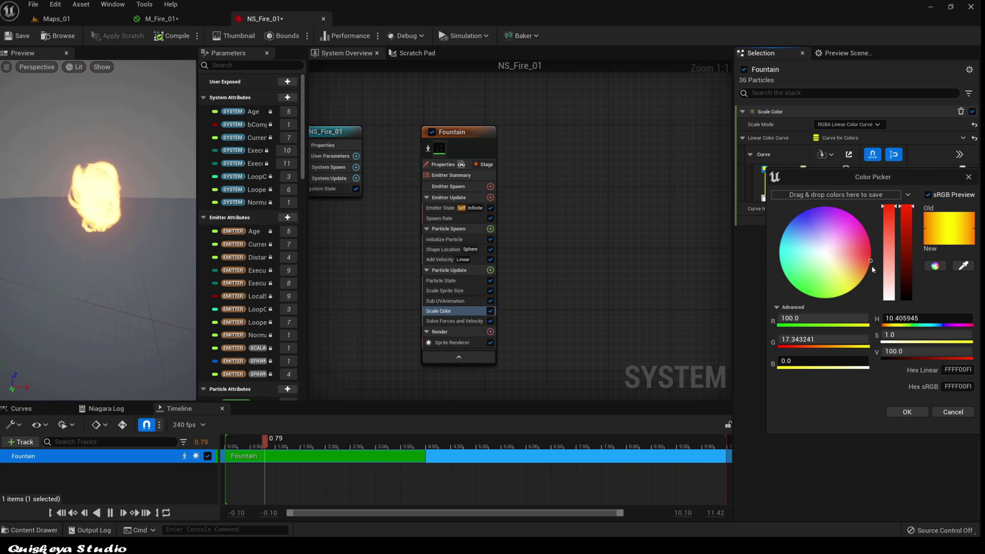
drag(870, 262, 878, 259)
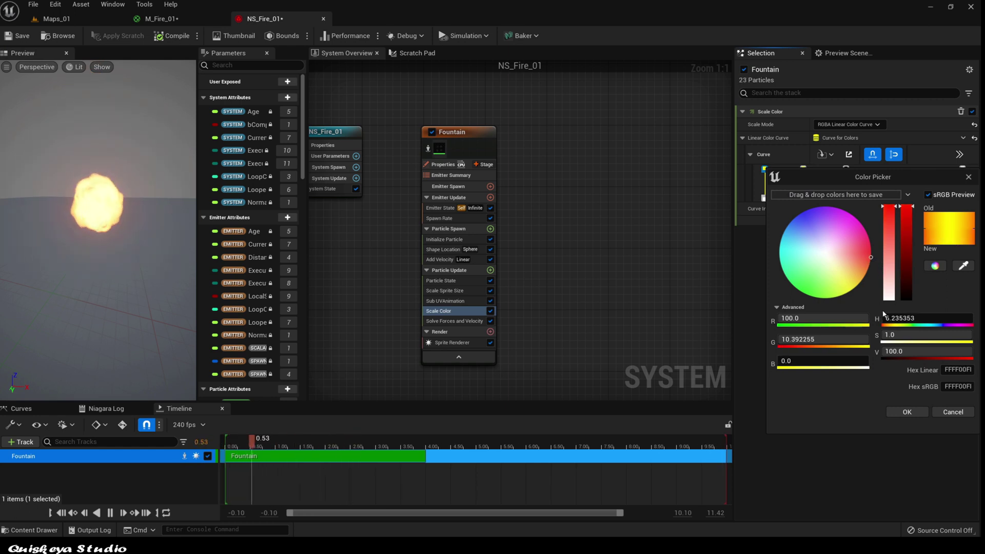
click(907, 412)
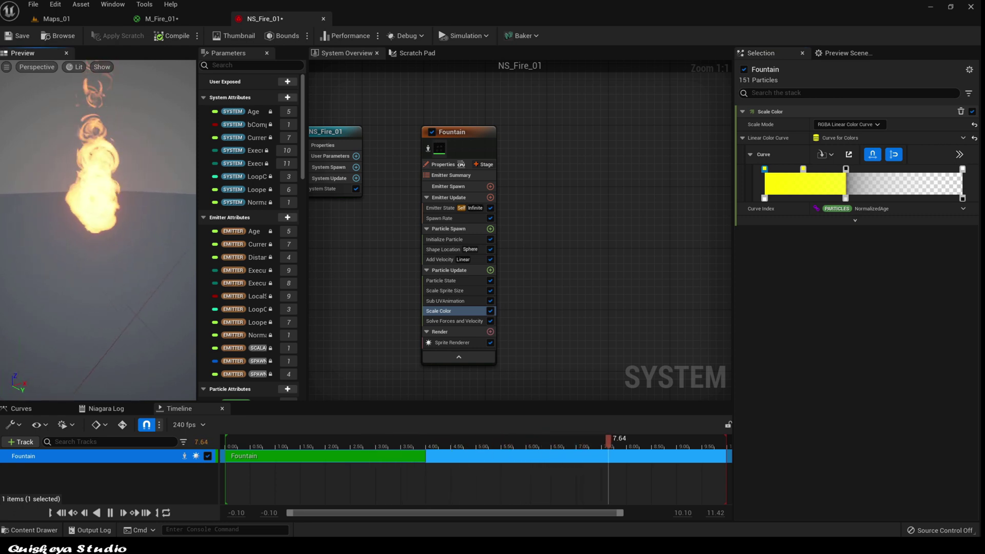
Add a Sprite Rotation Rate module to the Fountain's Particle Update and set its Rotation Rate to 5.0.
click(490, 270)
text(rora)
key(BackSpace)
key(BackSpace)
text(ta)
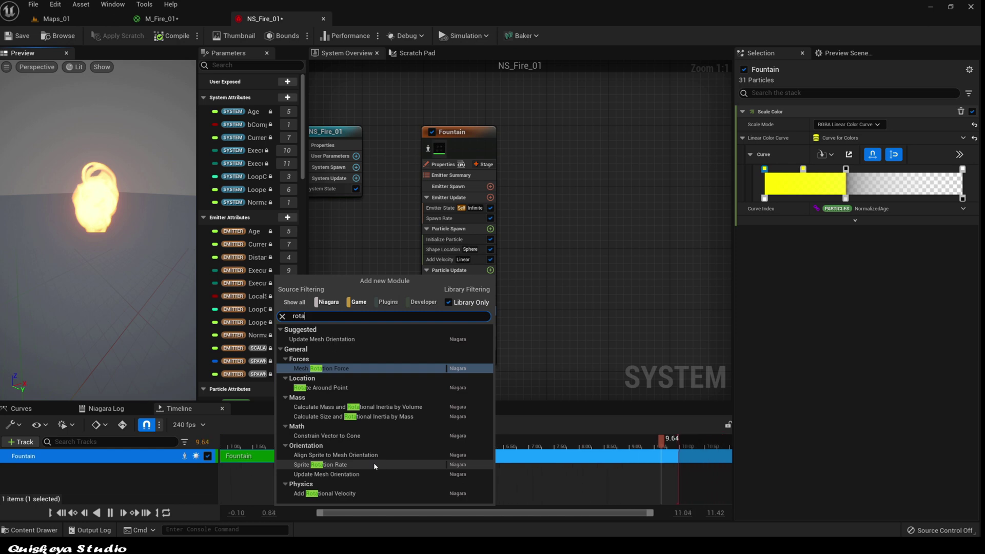
click(358, 463)
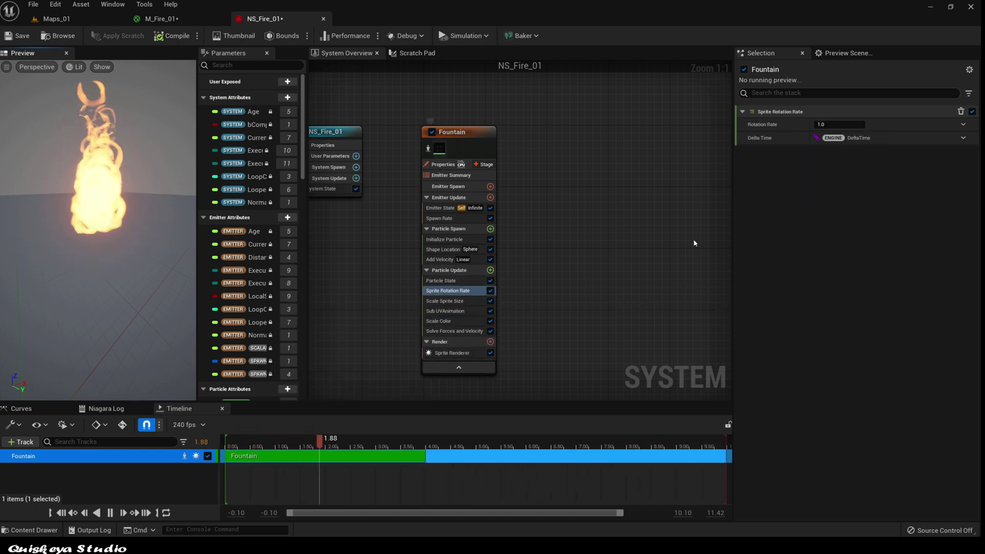
click(831, 124)
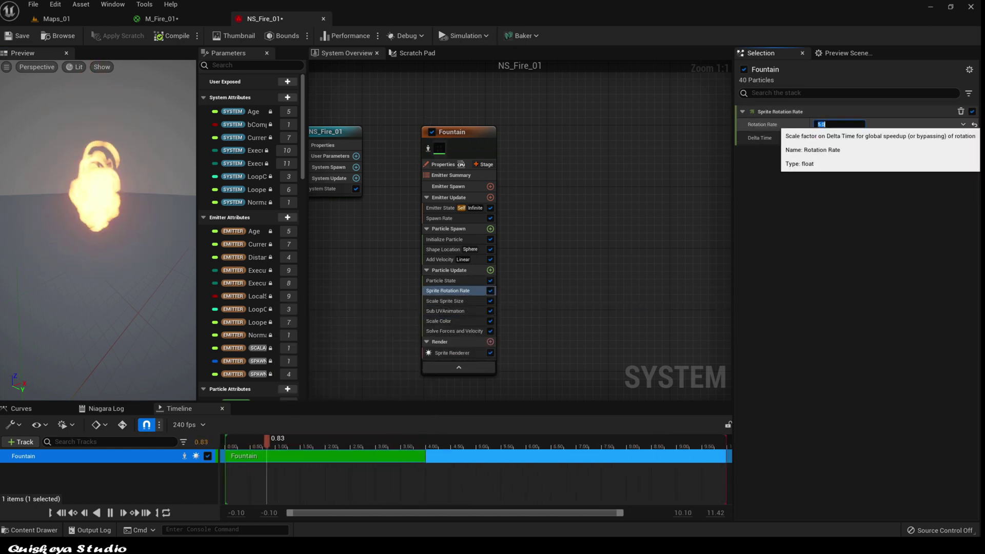
key(Return)
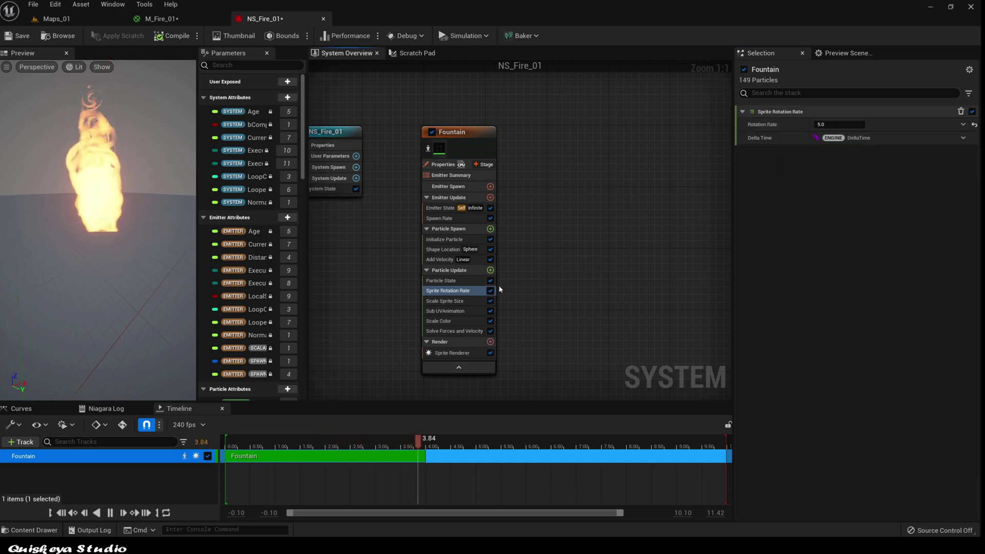
Add a Curl Noise Force module to the Fountain's Particle Update and set its Noise Strength to 350.
click(490, 271)
text(noi)
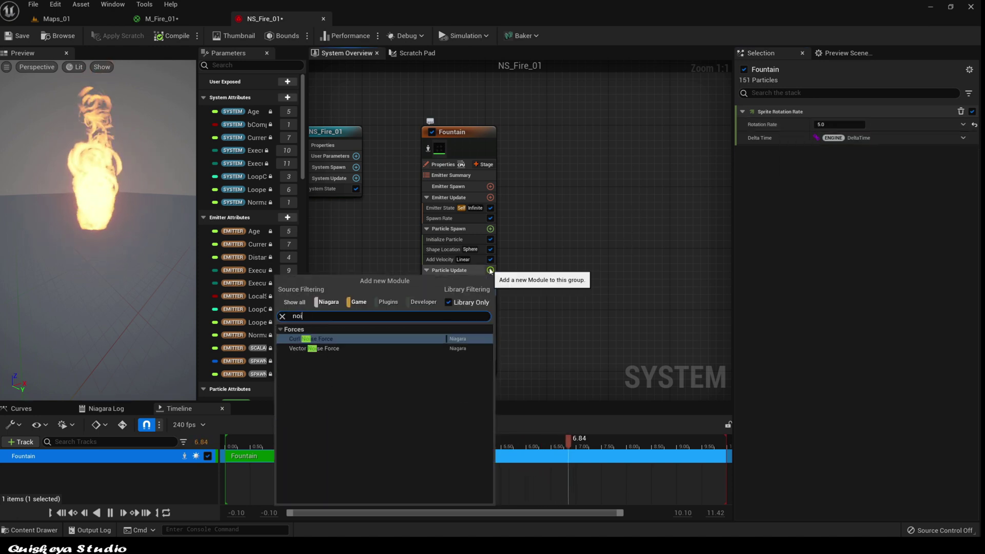
click(328, 339)
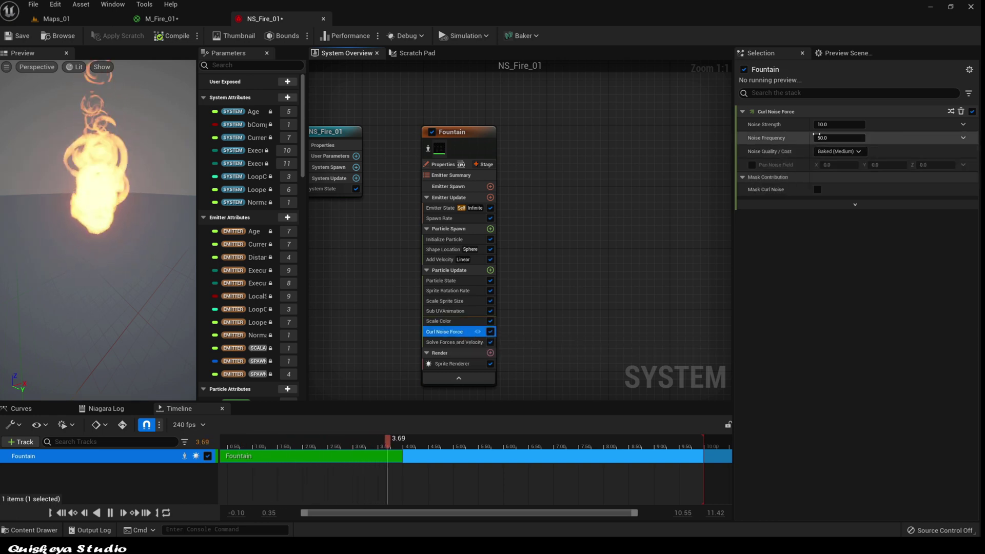
click(837, 124)
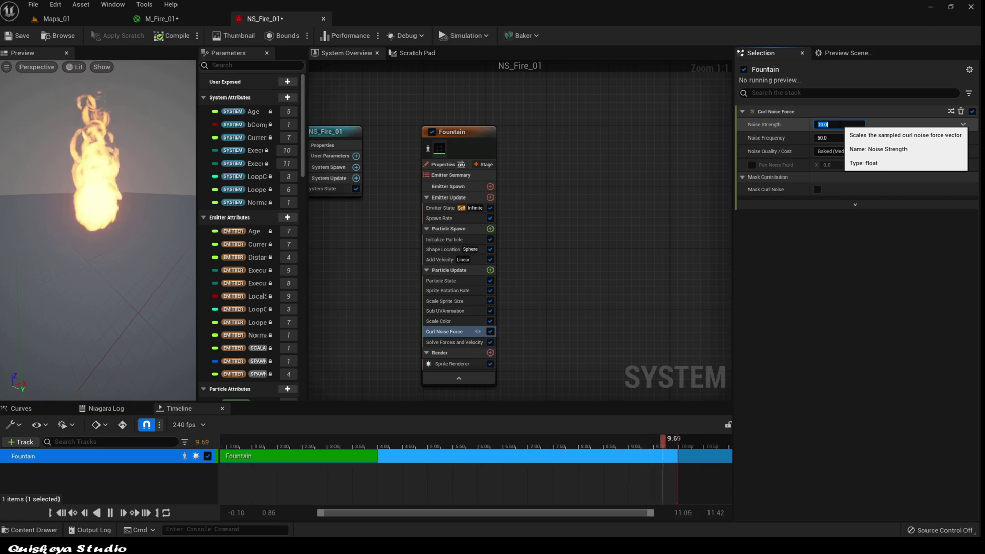
text(20)
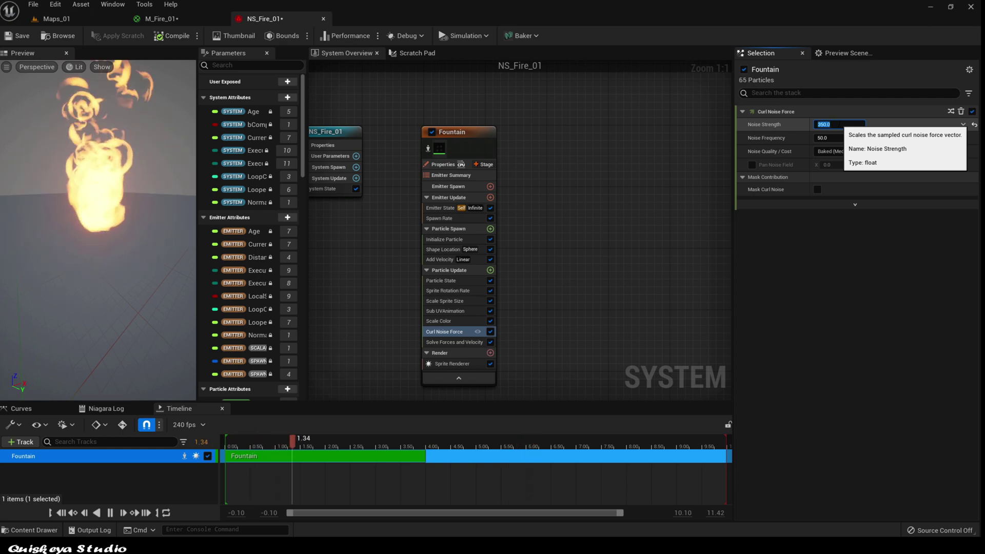
Enable Pan Noise Field on the Curl Noise Force with a Random Range Vector and set its Minimum X and Y to -1.
click(752, 165)
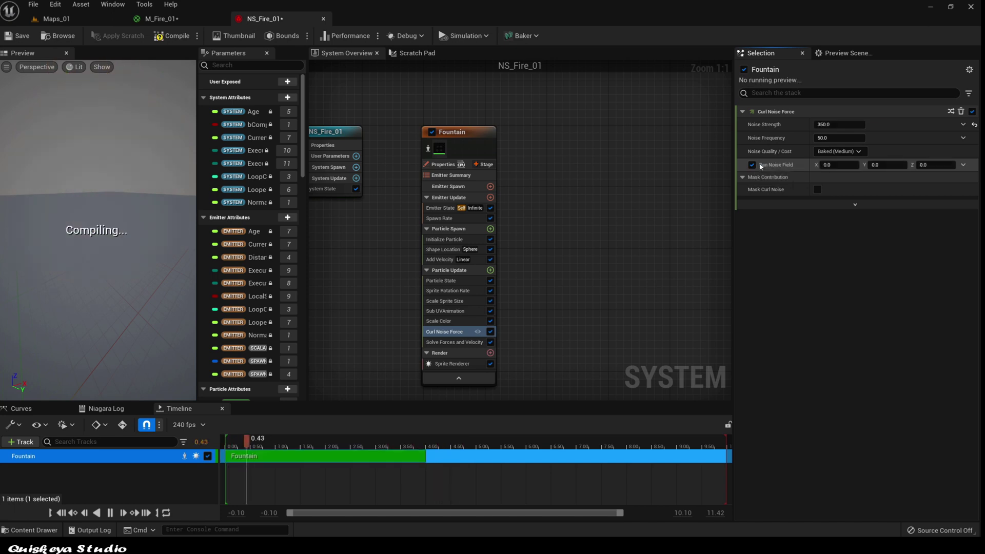
click(963, 165)
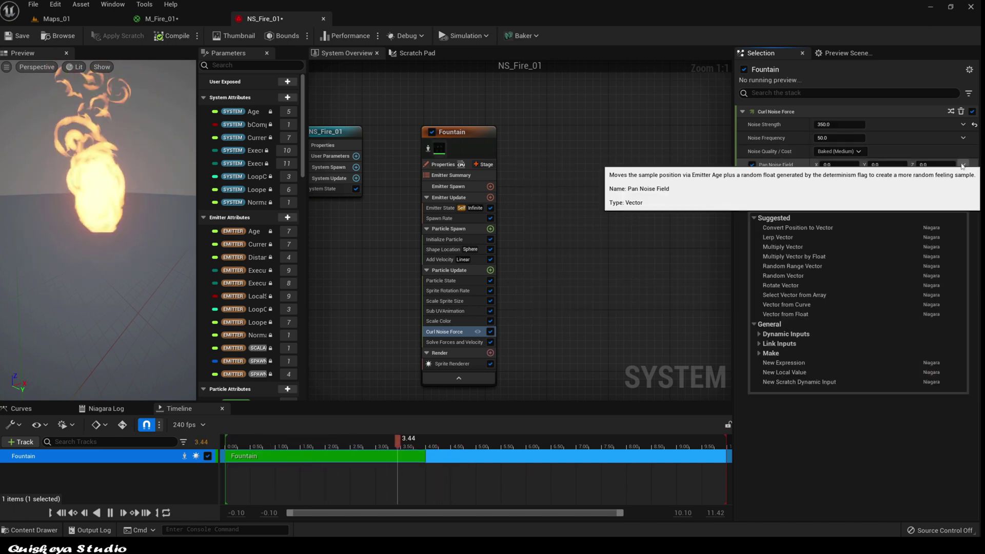
click(795, 266)
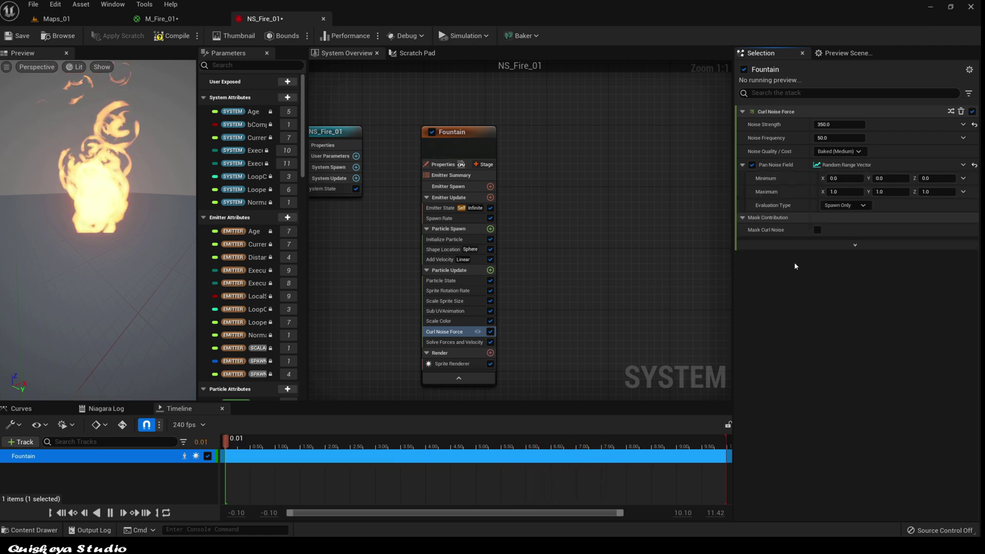
click(838, 179)
text(-1)
click(888, 177)
text(-1)
key(Return)
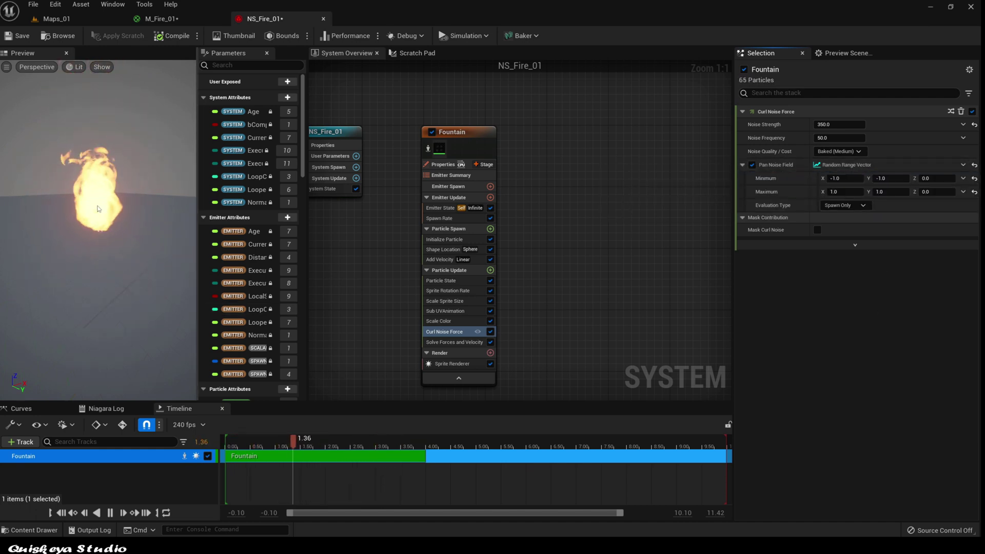
Save the Niagara system, locate NS_Fire_01 in the FX folder and place it on the floor of the Maps_01 level.
drag(100, 209, 190, 215)
scroll(110, 208, up, 3)
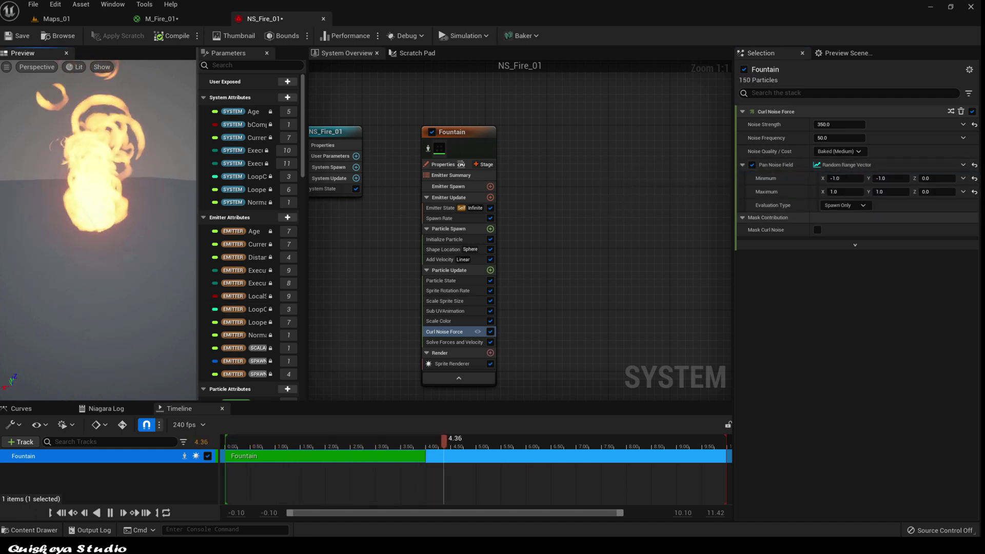
drag(110, 207, 46, 207)
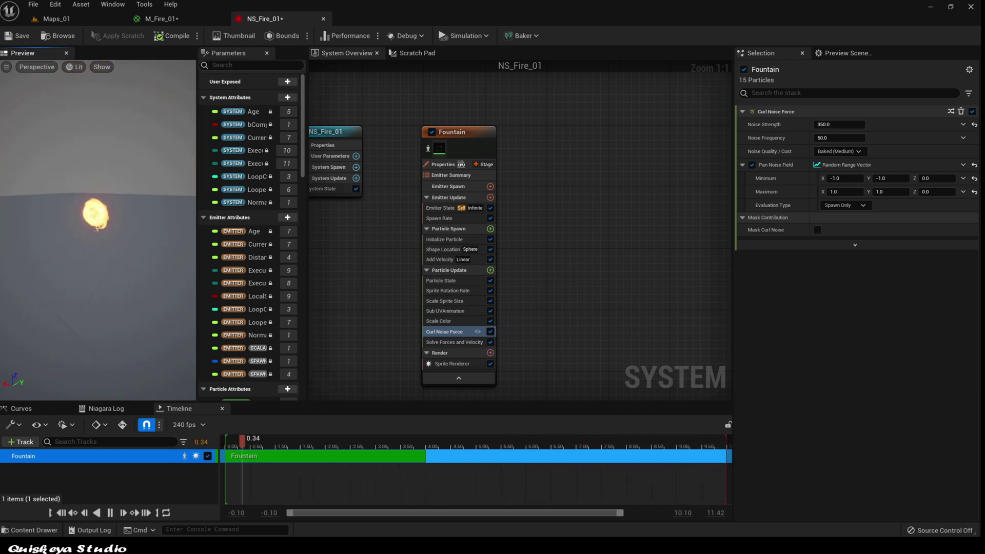
drag(103, 209, 131, 204)
scroll(102, 205, up, 4)
scroll(103, 205, down, 4)
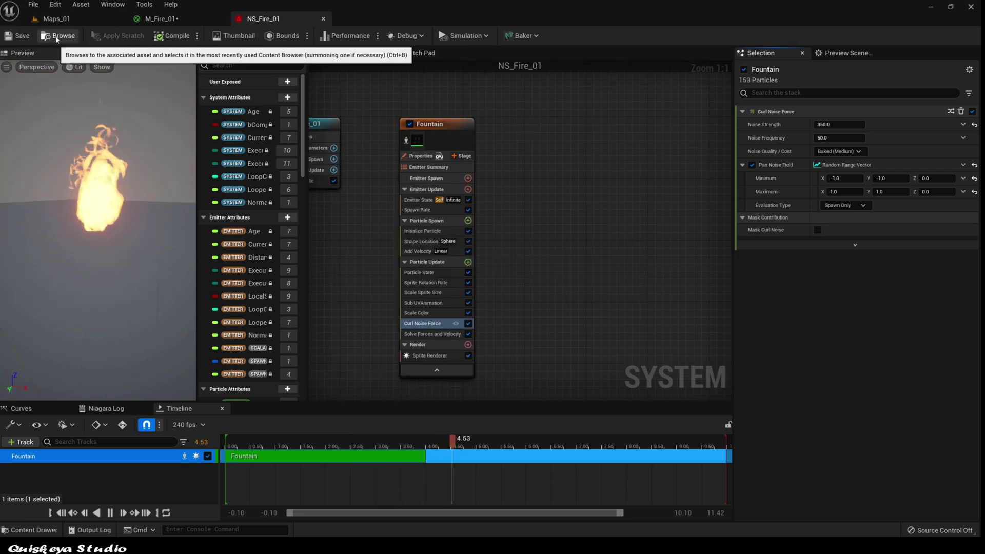
click(57, 39)
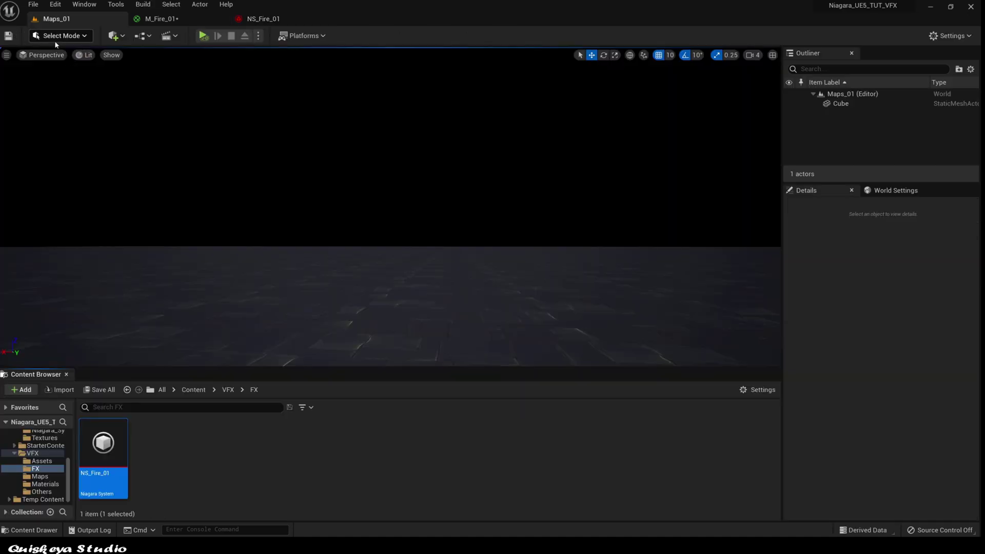
drag(103, 444, 247, 371)
drag(388, 329, 388, 329)
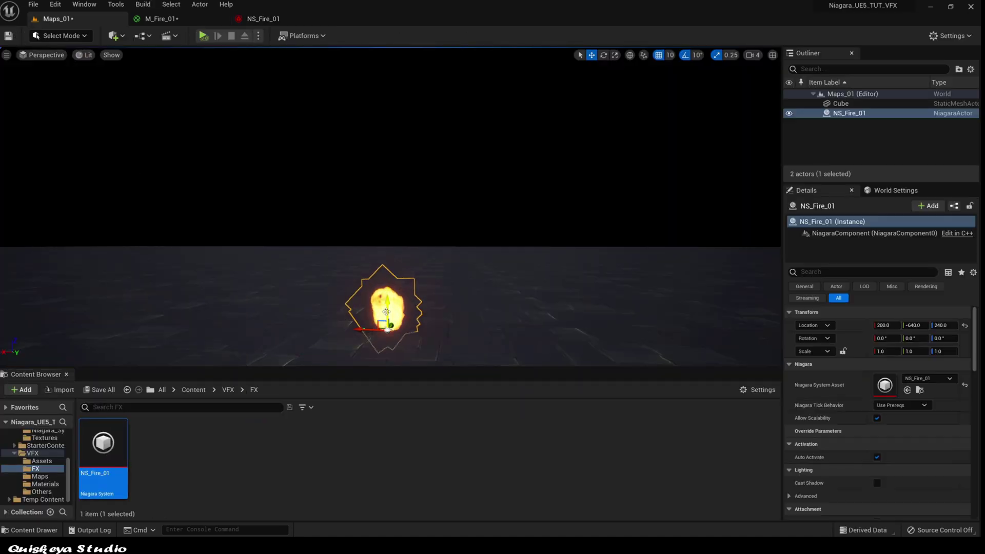
Examine the placed fire effect in the level with the editor overlays hidden in game view.
right_drag(408, 325, 460, 315)
key(w)
click(459, 315)
key(a)
key(g)
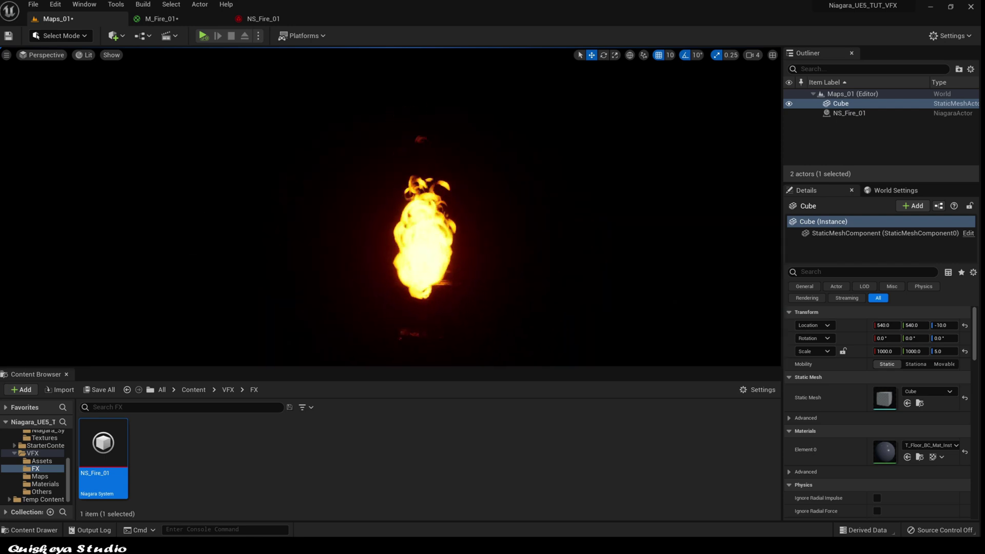
key(g)
key(g)
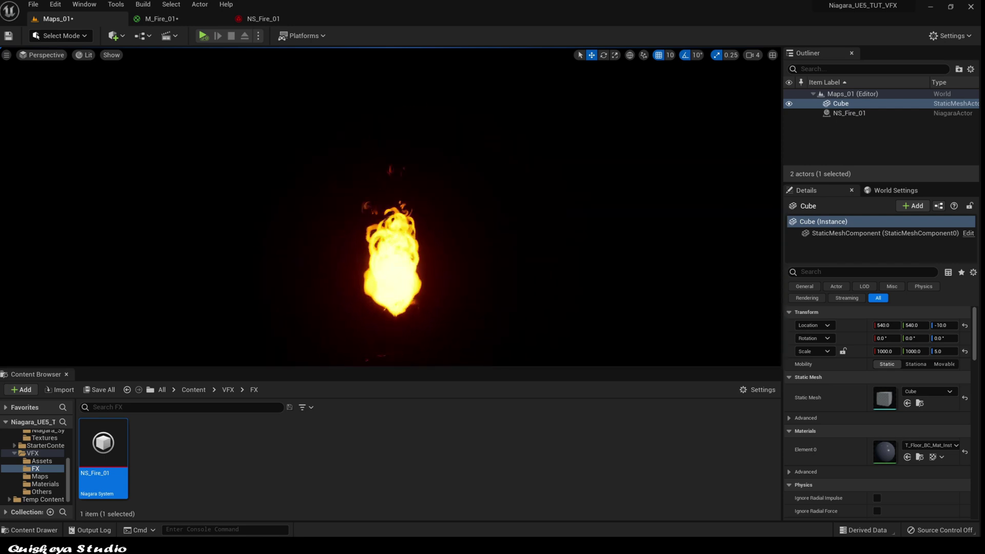
key(g)
Select the NS_Fire_01 actor in the level and move it along the X axis to 150.
click(402, 304)
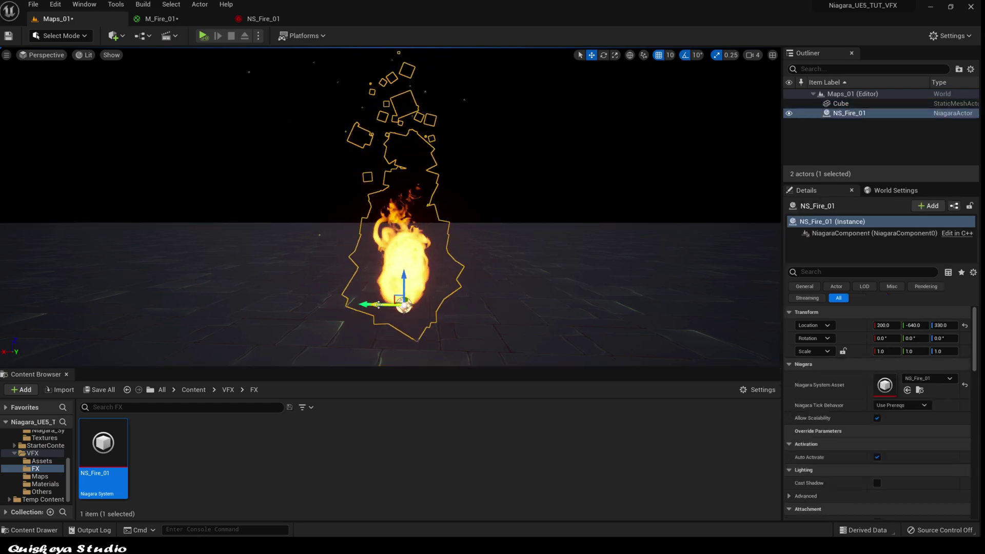
drag(375, 304, 400, 306)
mouse_move(542, 191)
right_down()
mouse_move(539, 178)
mouse_move(530, 193)
mouse_move(541, 189)
mouse_move(535, 163)
mouse_move(544, 175)
right_up()
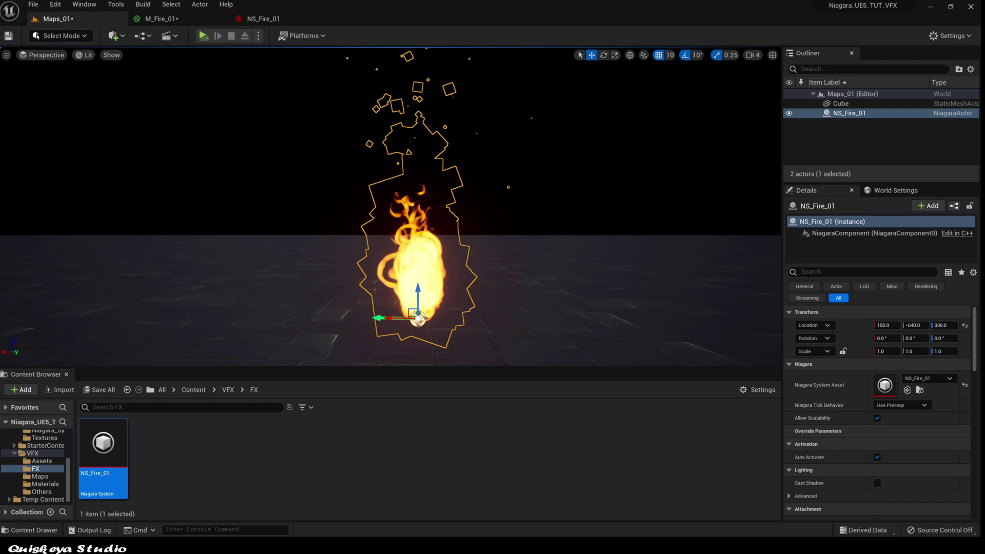
Return to the NS_Fire_01 system, copy the Fountain emitter and paste a duplicate beside it.
click(264, 19)
right_drag(578, 169, 535, 141)
click(405, 100)
right_drag(404, 105, 437, 124)
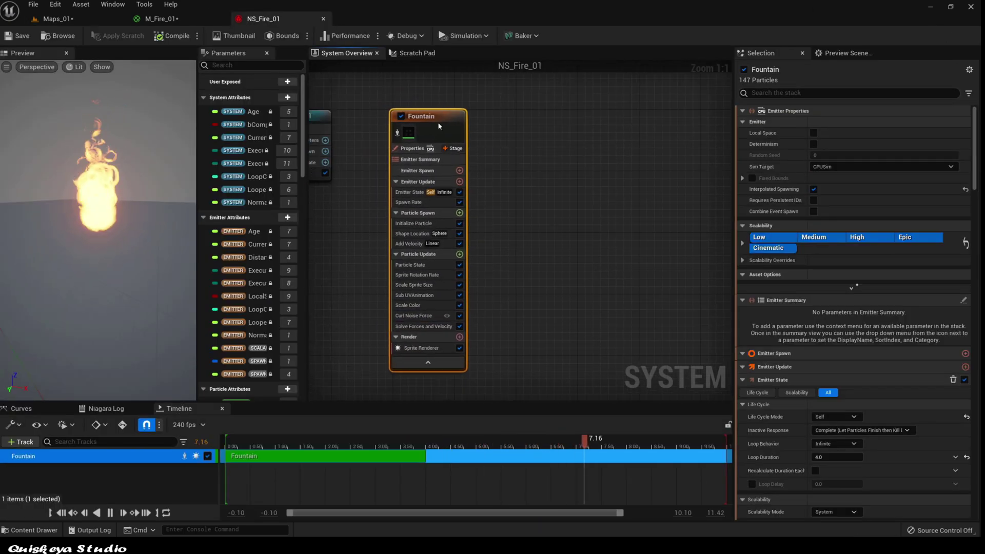
right_click(437, 123)
click(482, 228)
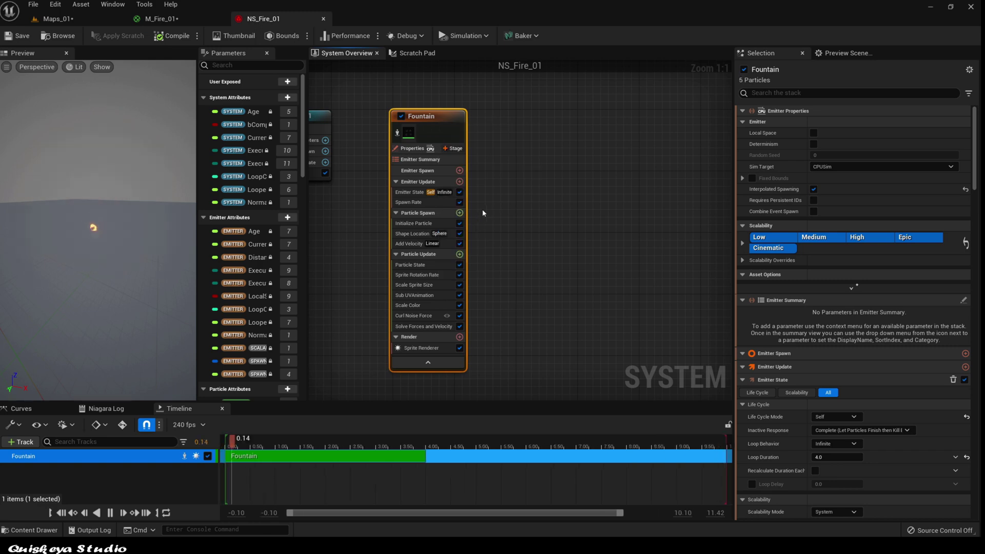
right_click(531, 129)
click(562, 221)
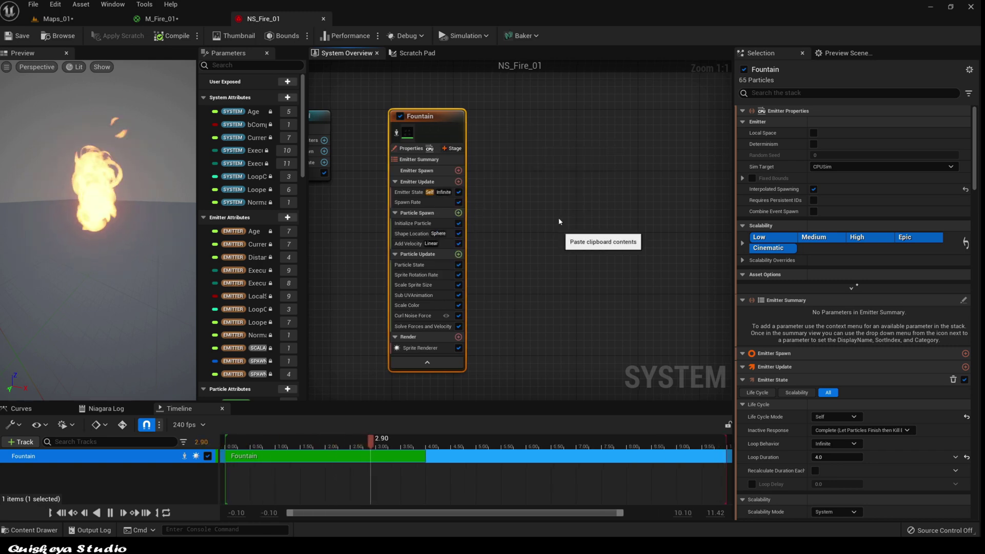
right_drag(642, 182, 595, 188)
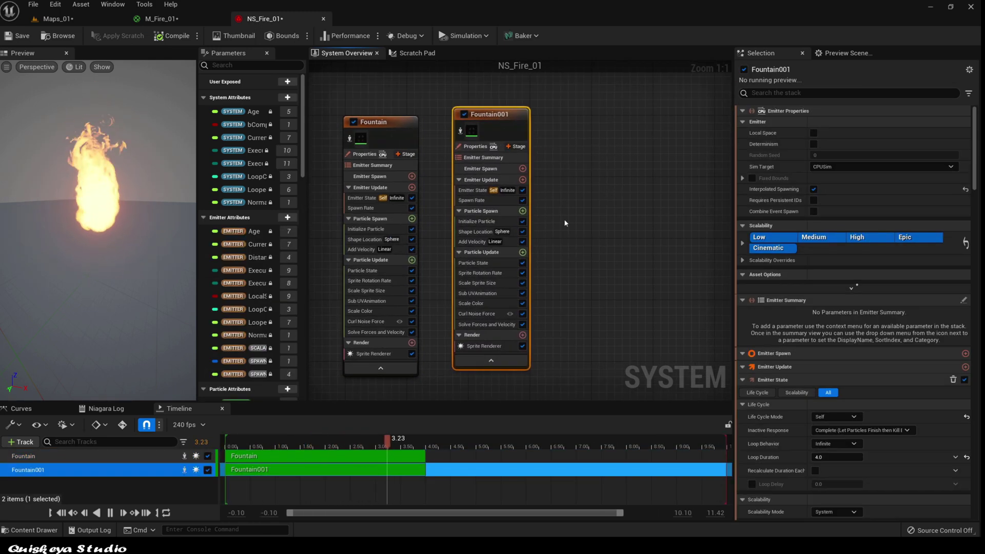
Set the SpawnRate of the duplicated Fountain001 emitter to 10.
click(471, 200)
click(827, 124)
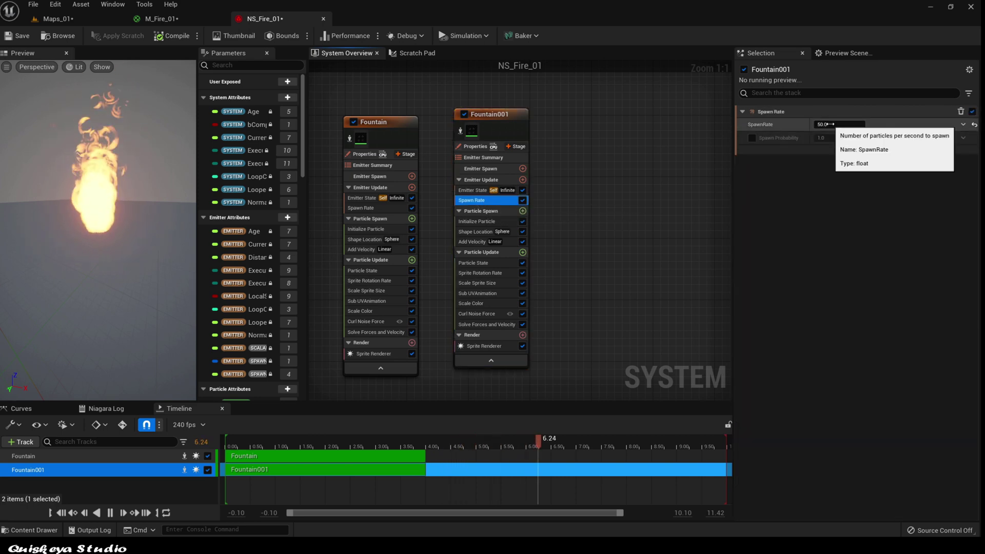
key(Return)
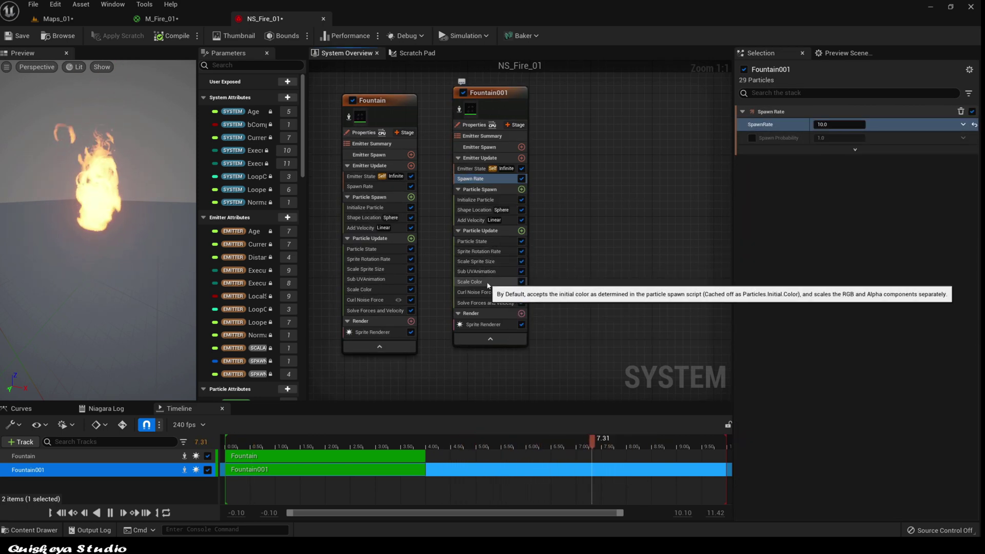
In Fountain001's Scale Color gradient, darken the second color stop to black and set the first stop's Value to 50.
click(487, 283)
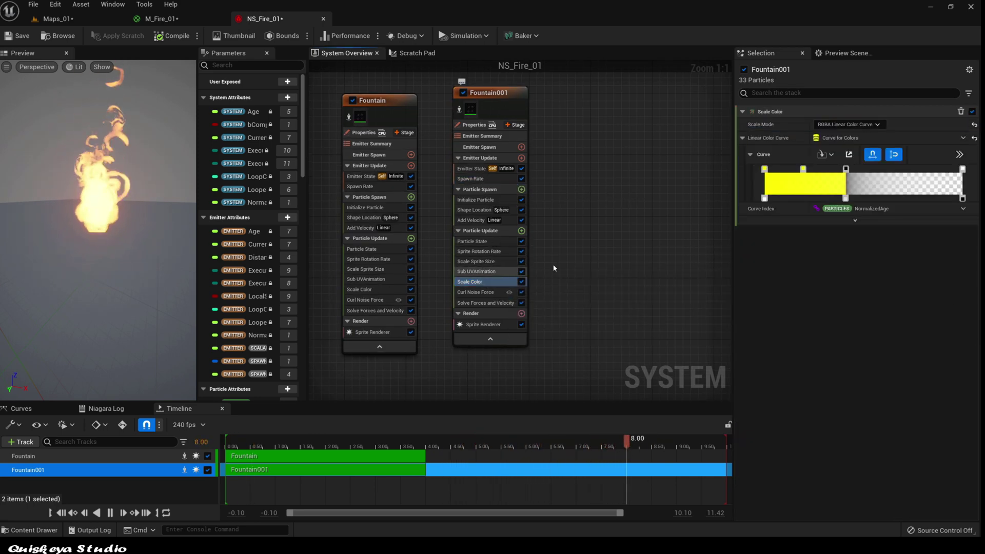
double_click(803, 169)
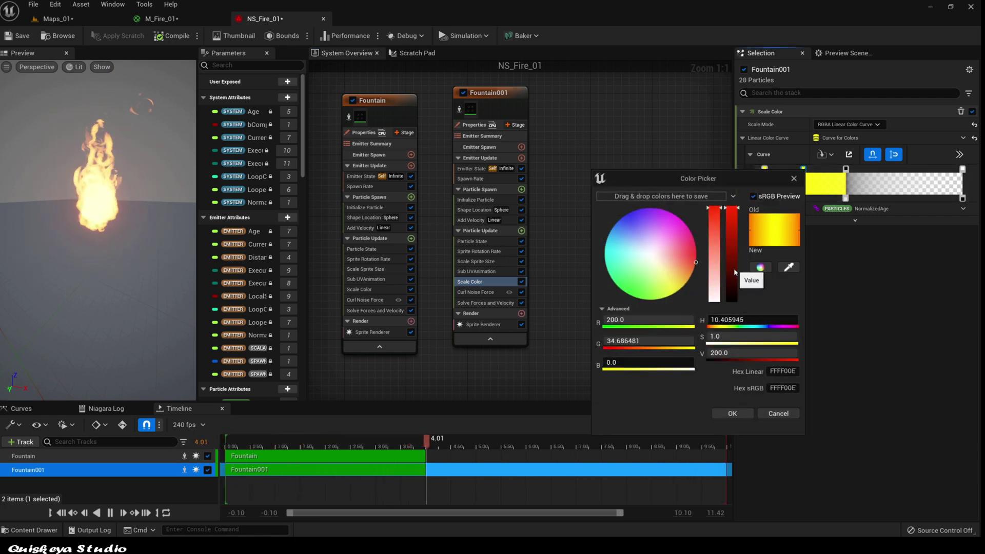
drag(735, 272, 737, 373)
click(733, 414)
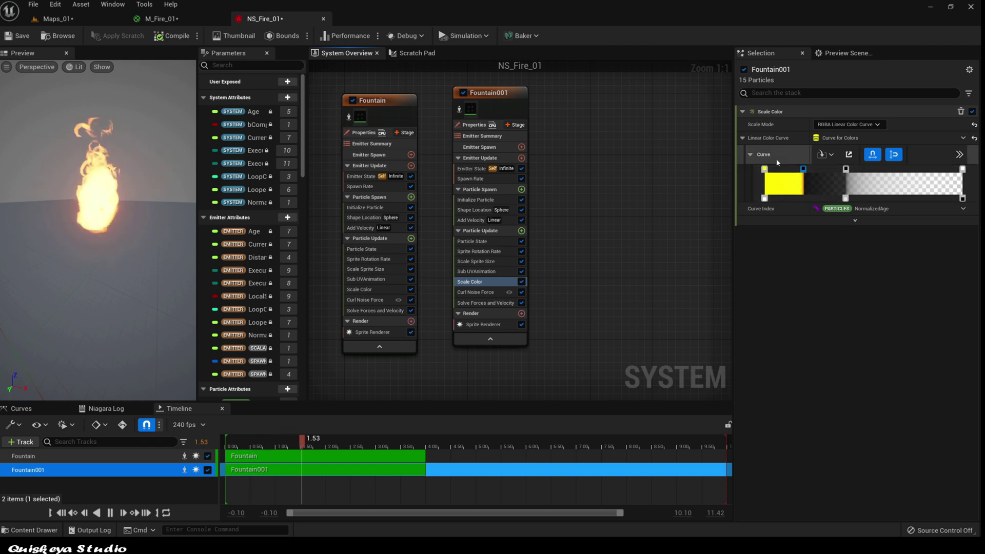
double_click(765, 169)
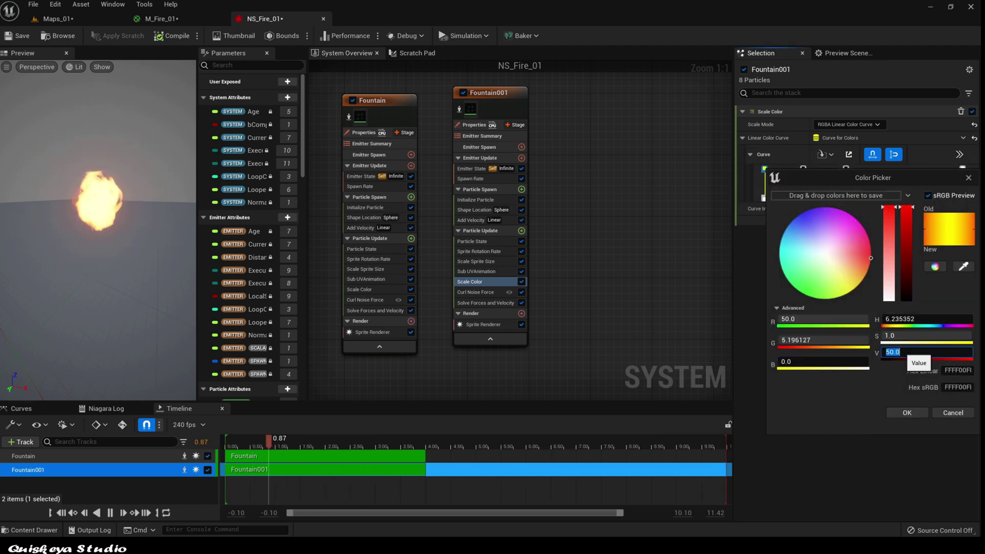
click(908, 413)
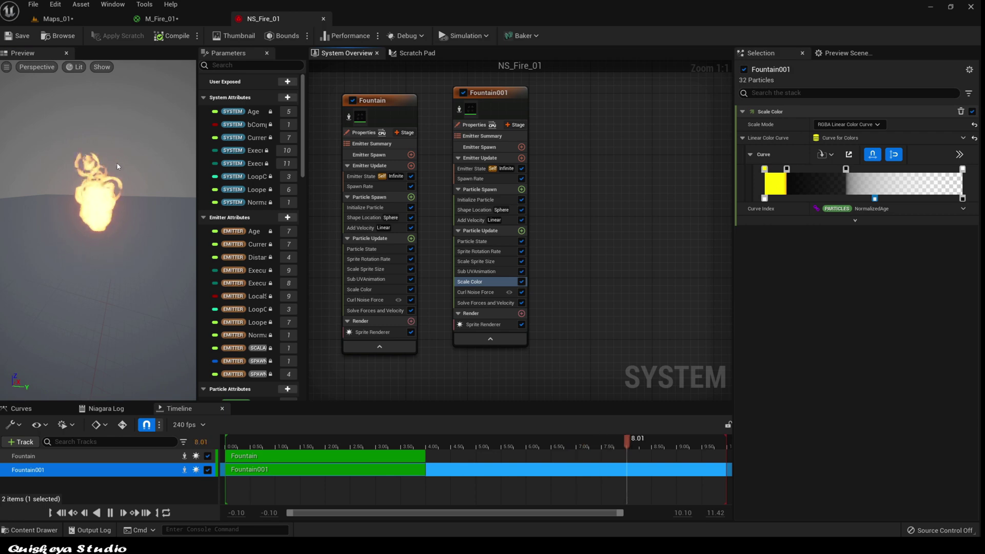
Examine the combined two-emitter fire in the Maps_01 level up close and in game view.
click(159, 19)
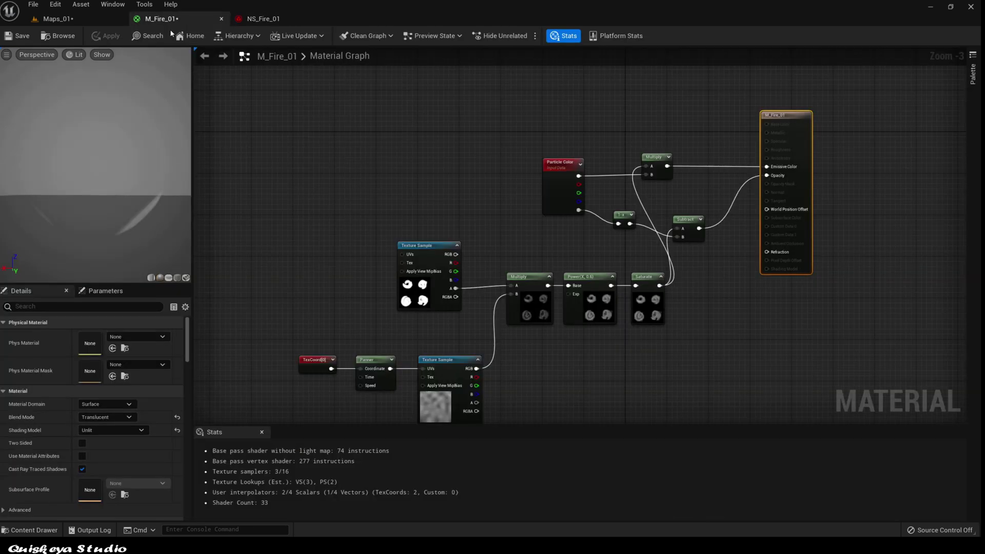
click(92, 21)
click(449, 295)
right_drag(450, 295, 472, 336)
scroll(449, 295, up, 3)
right_drag(449, 295, 439, 306)
scroll(427, 257, up, 2)
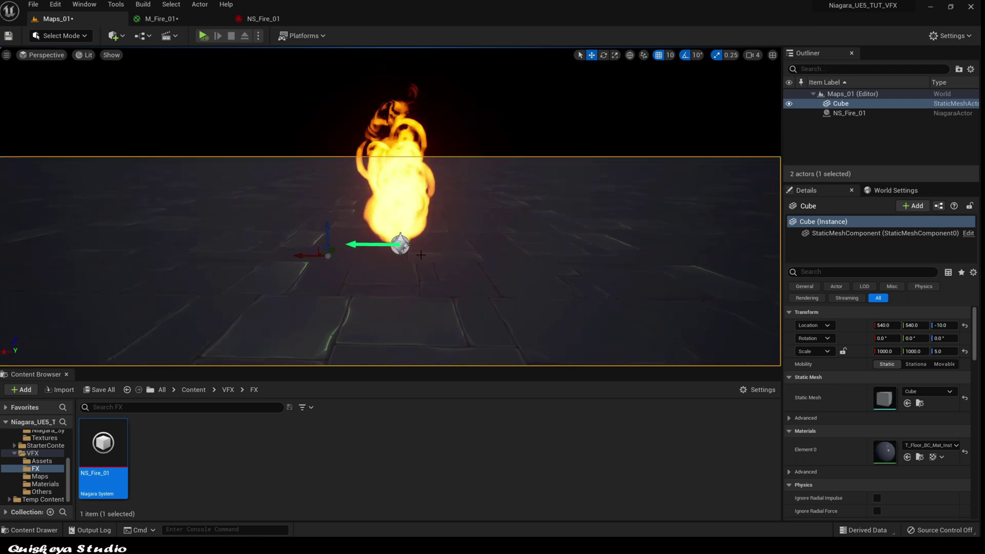
right_drag(427, 257, 427, 239)
key(g)
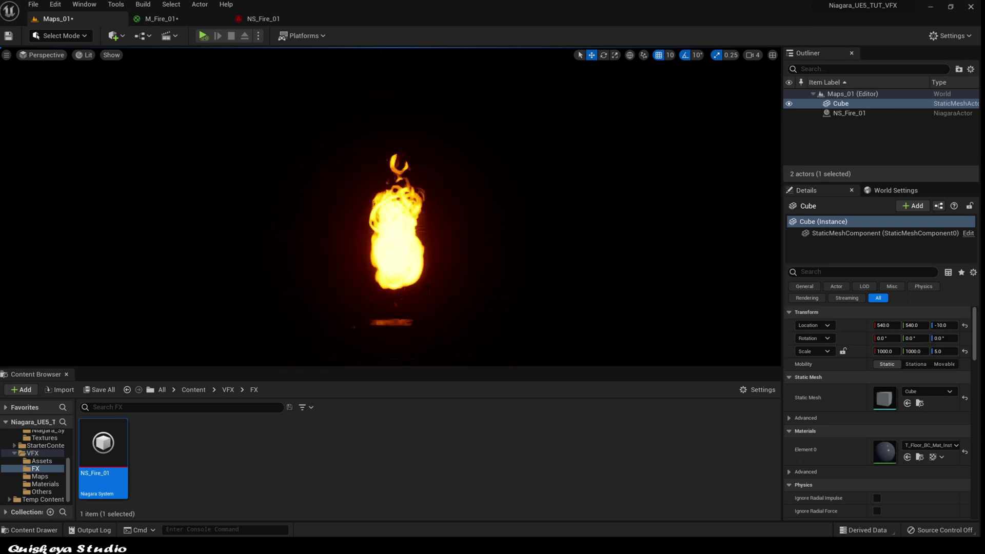